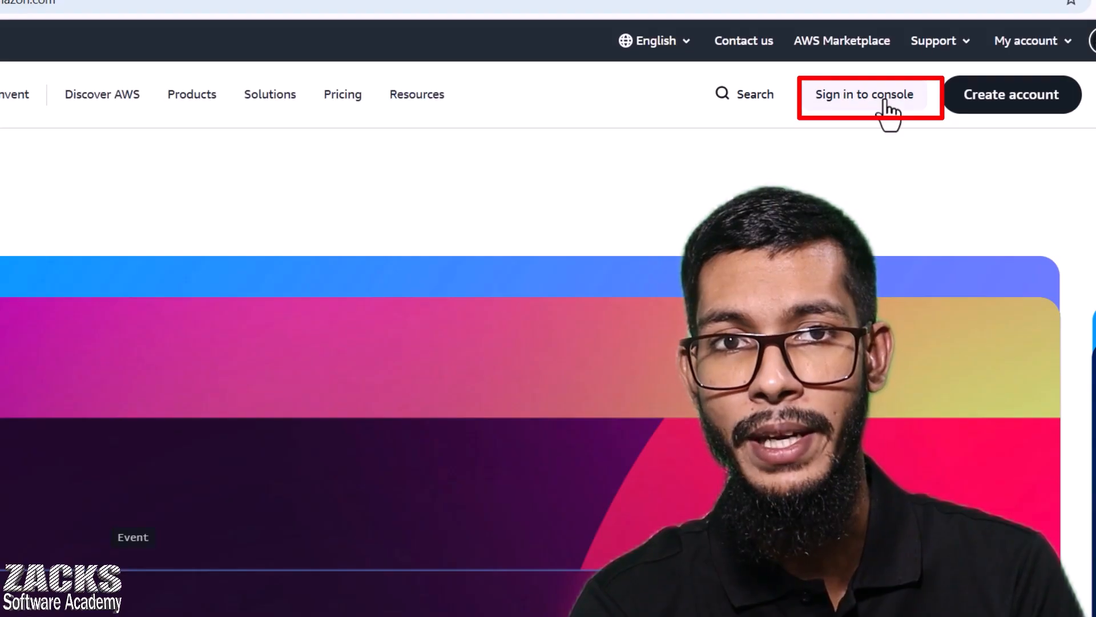
Step: Go to the console sign-in page and switch to signing in with the root user email
click(885, 106)
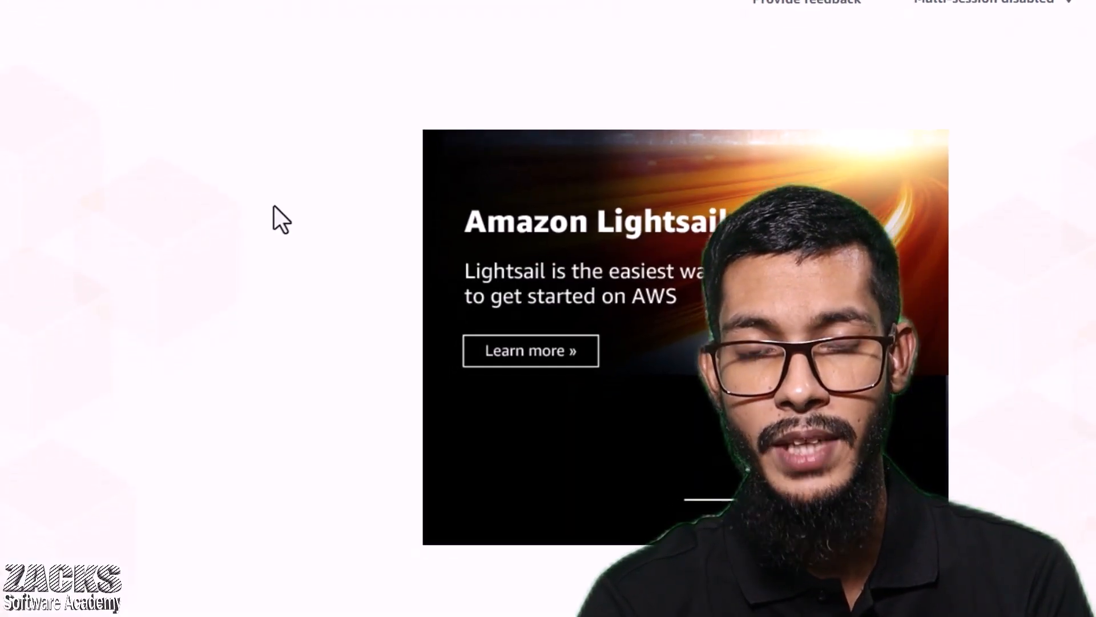
scroll(242, 245, down, 1)
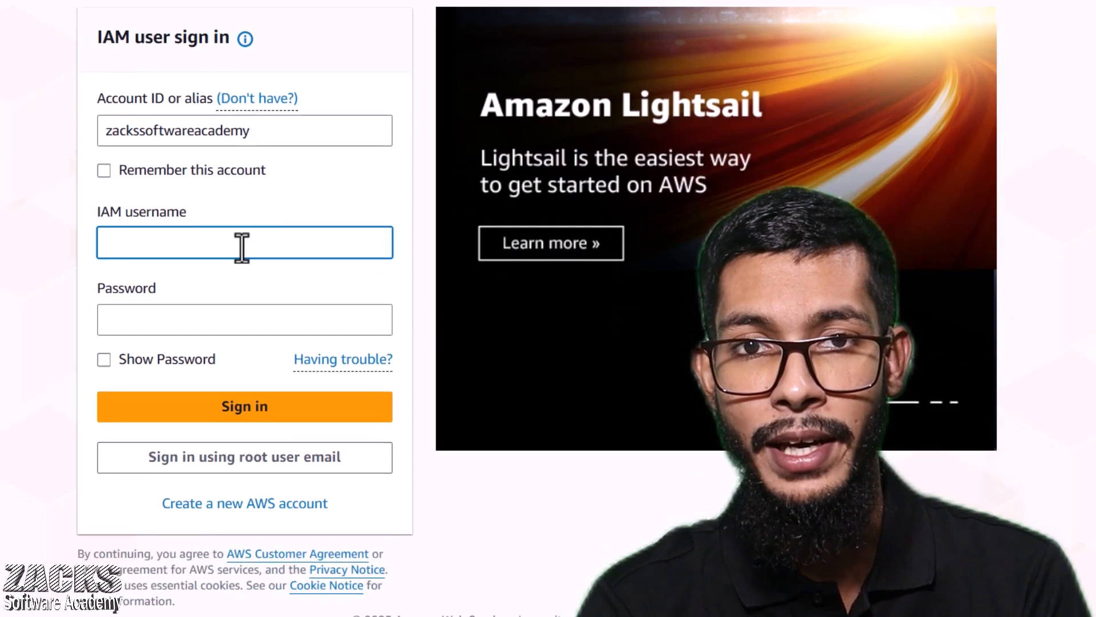
click(270, 127)
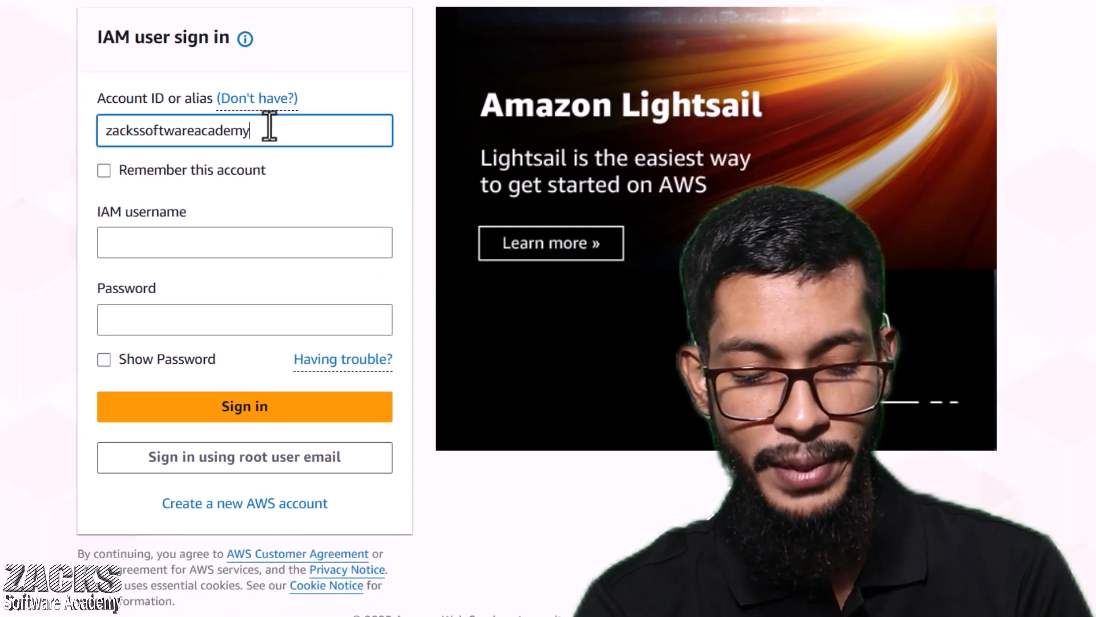
double_click(270, 127)
key(ctrl+c)
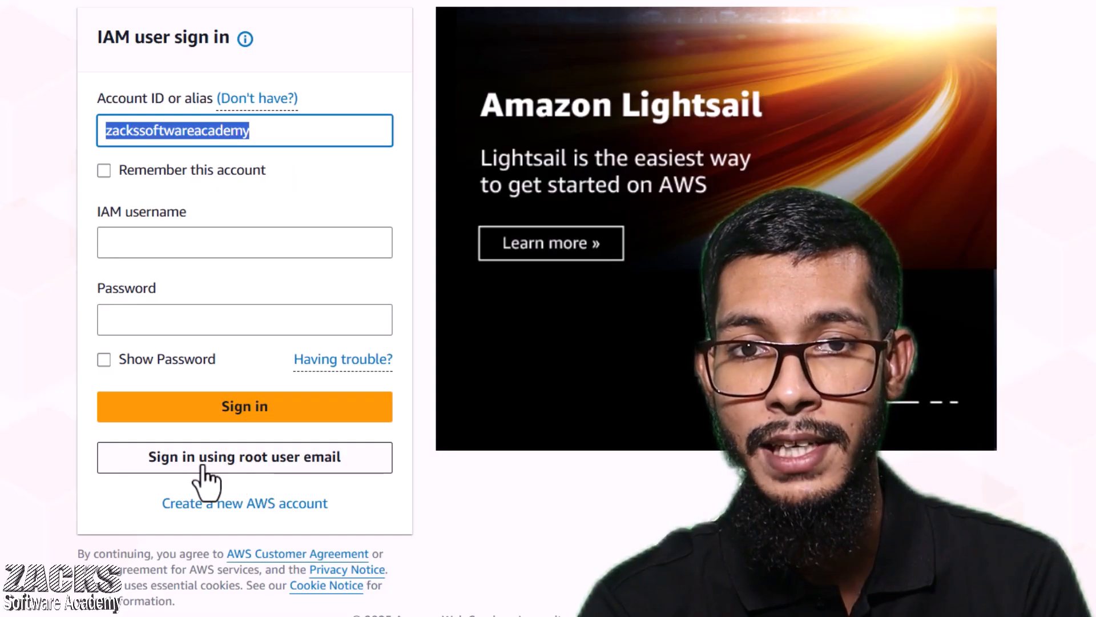
click(309, 472)
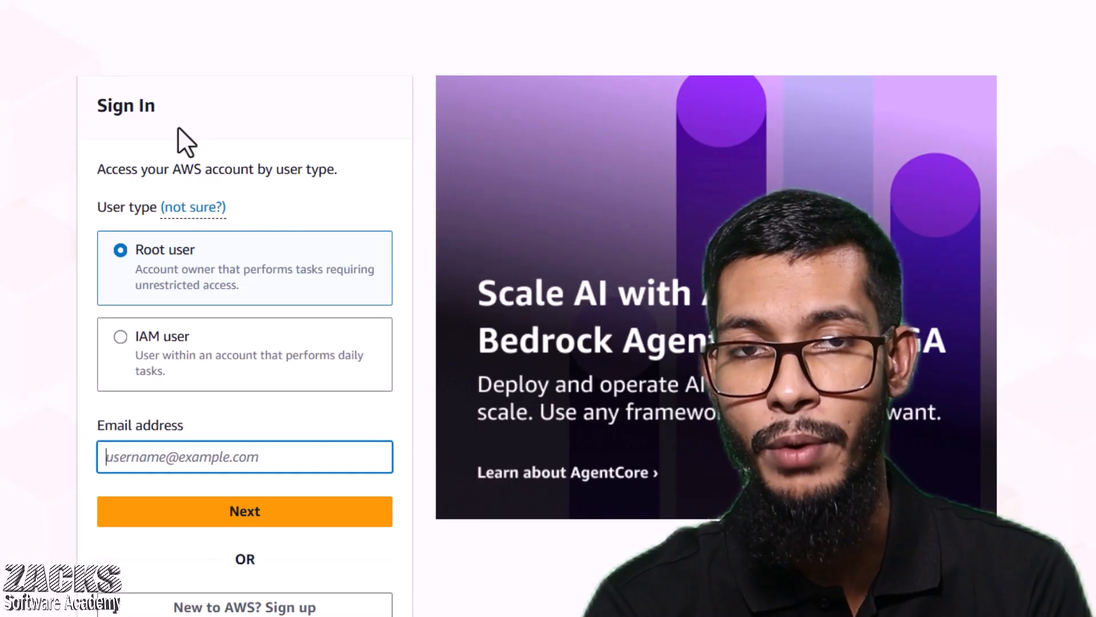
Step: Choose IAM user sign-in, paste the account alias into the account ID field, and continue
click(142, 462)
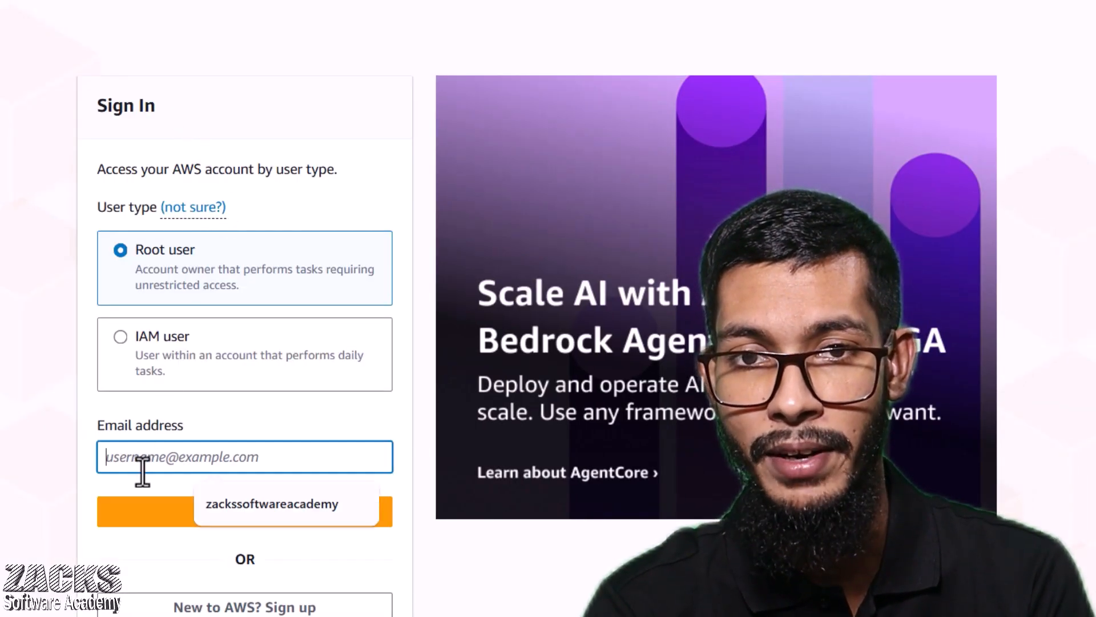
scroll(179, 326, down, 2)
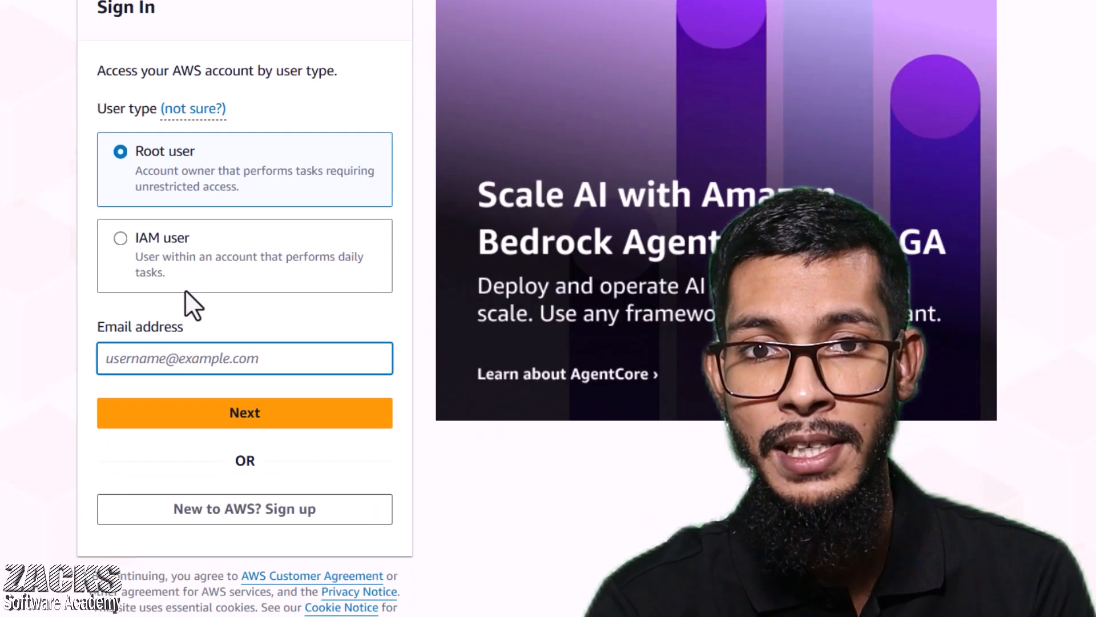
click(121, 220)
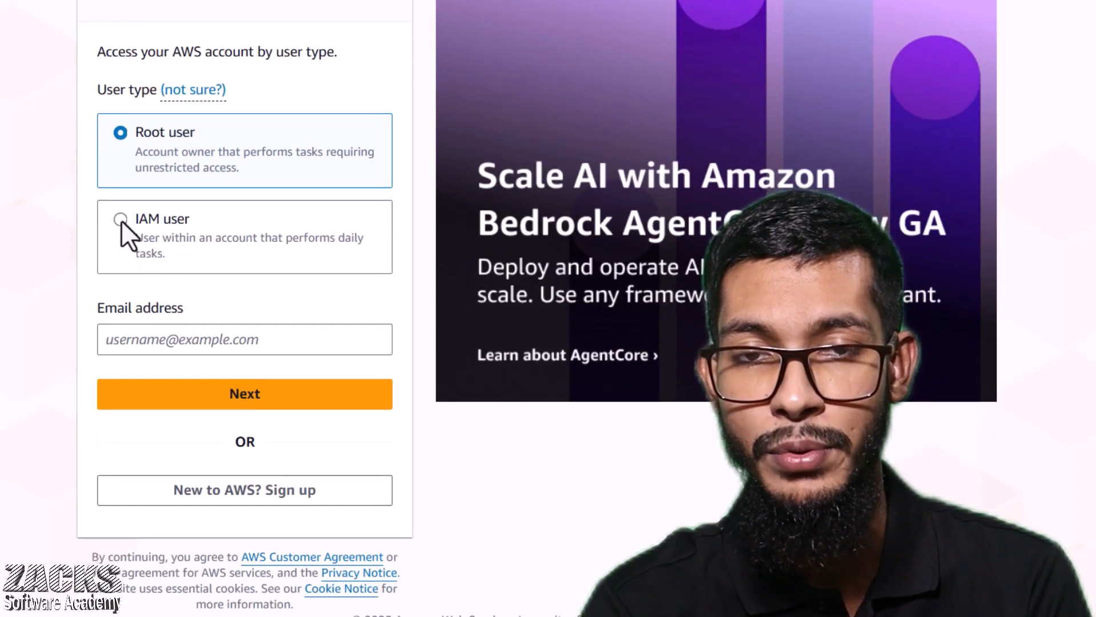
click(206, 341)
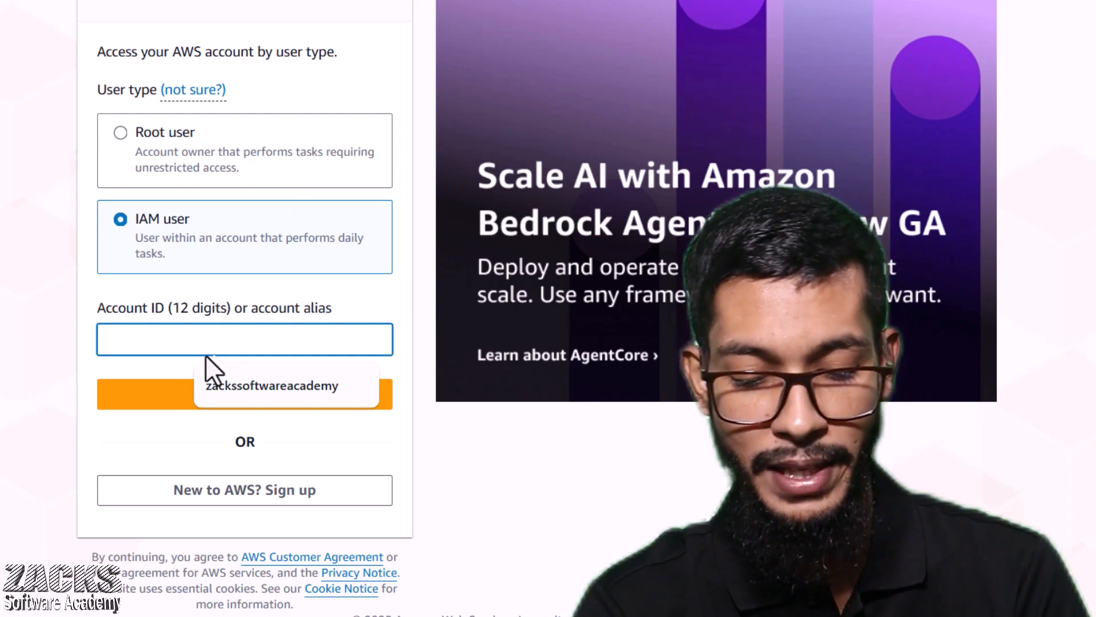
key(ctrl+v)
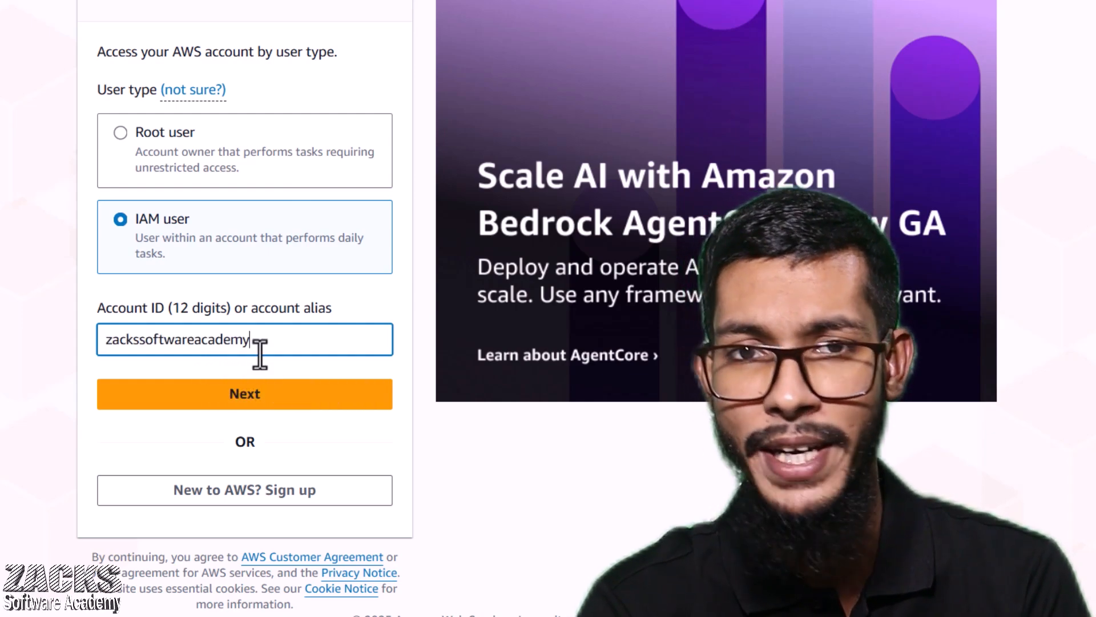
click(268, 400)
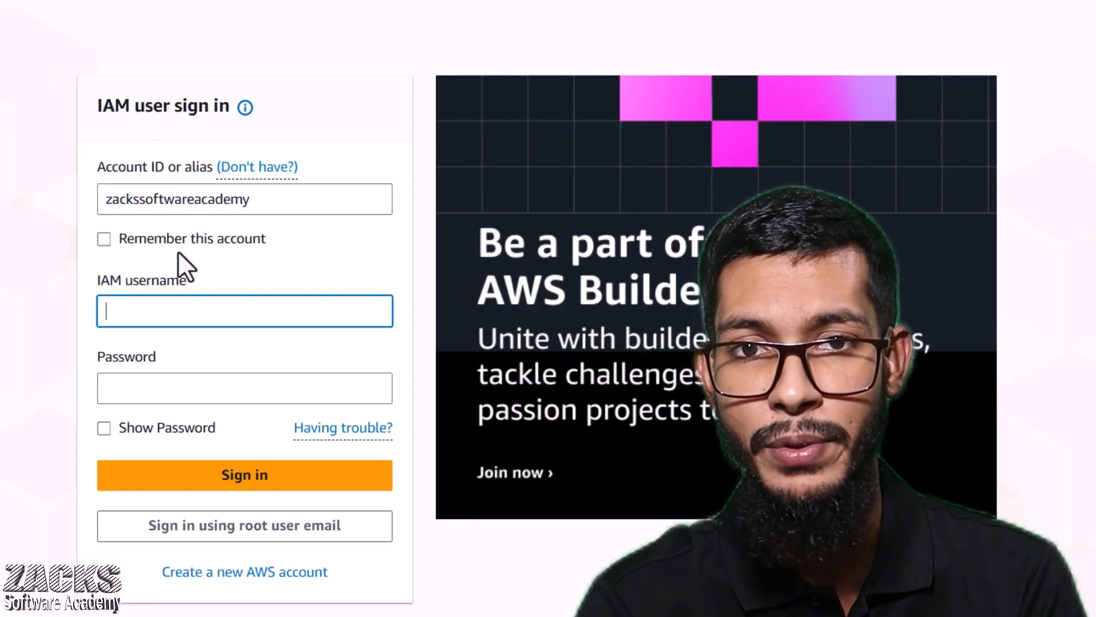
Step: Enter the IAM username and account password, with Show Password on and the typo fixed, then sign in
scroll(180, 260, down, 2)
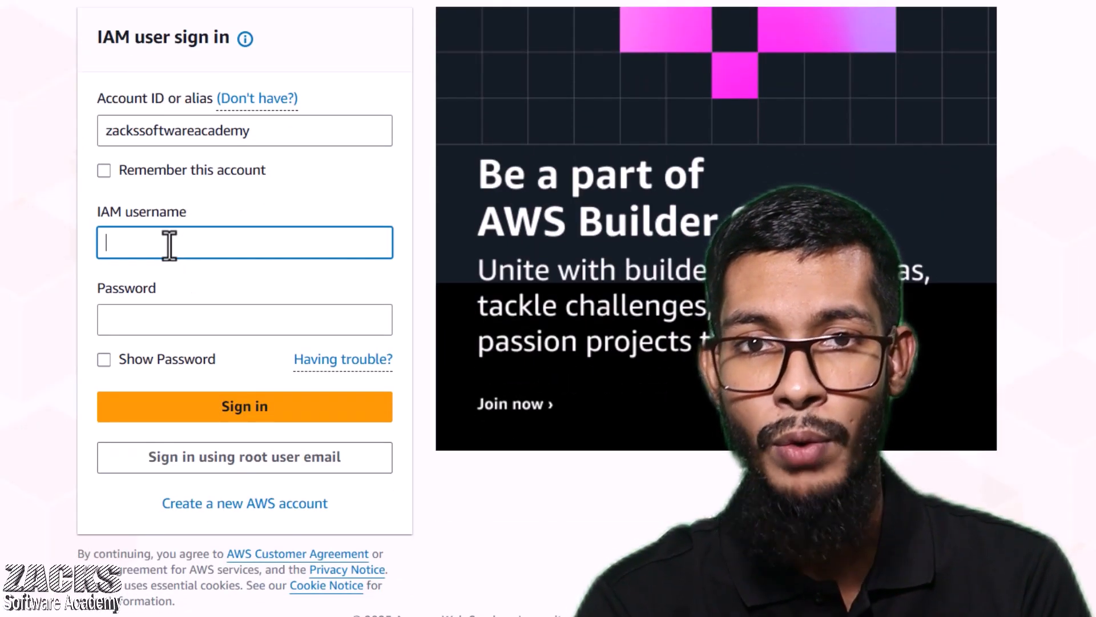
text(za)
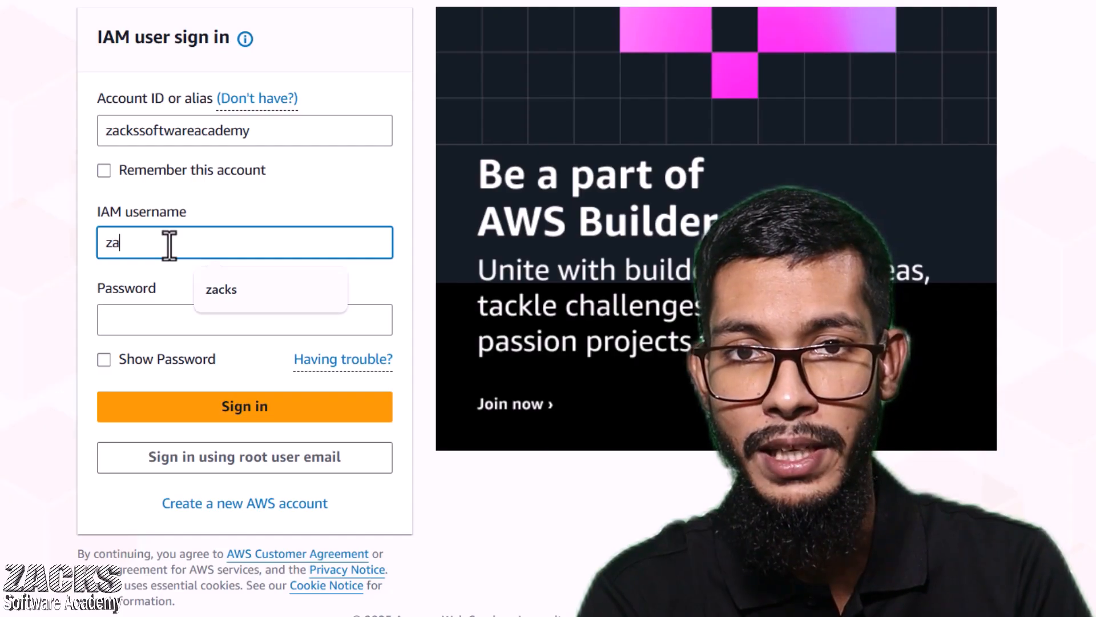
text(cks)
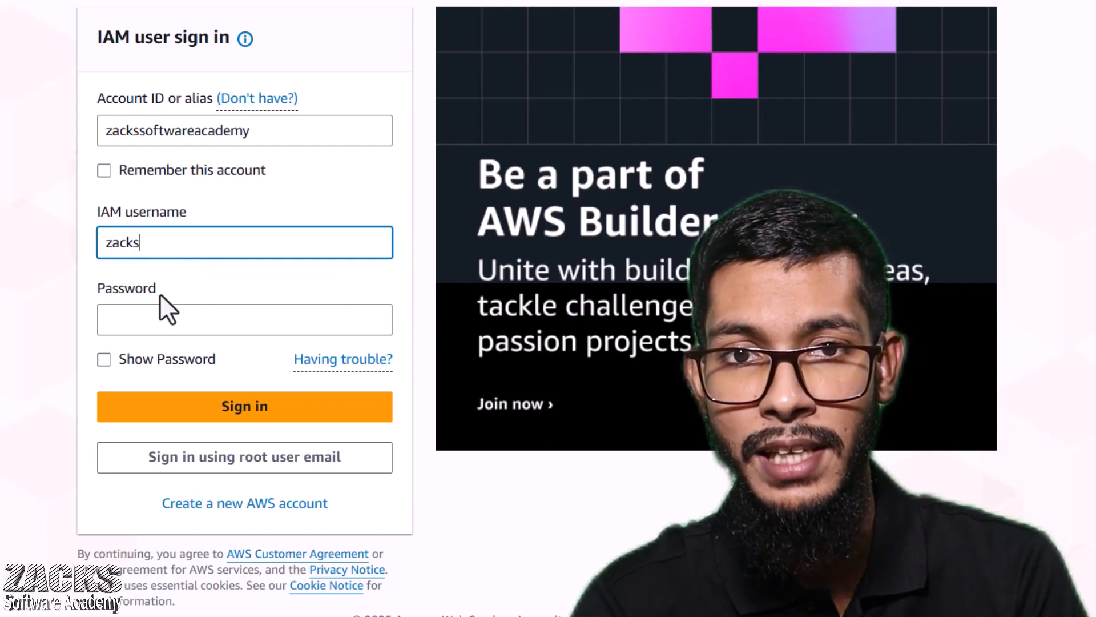
click(165, 311)
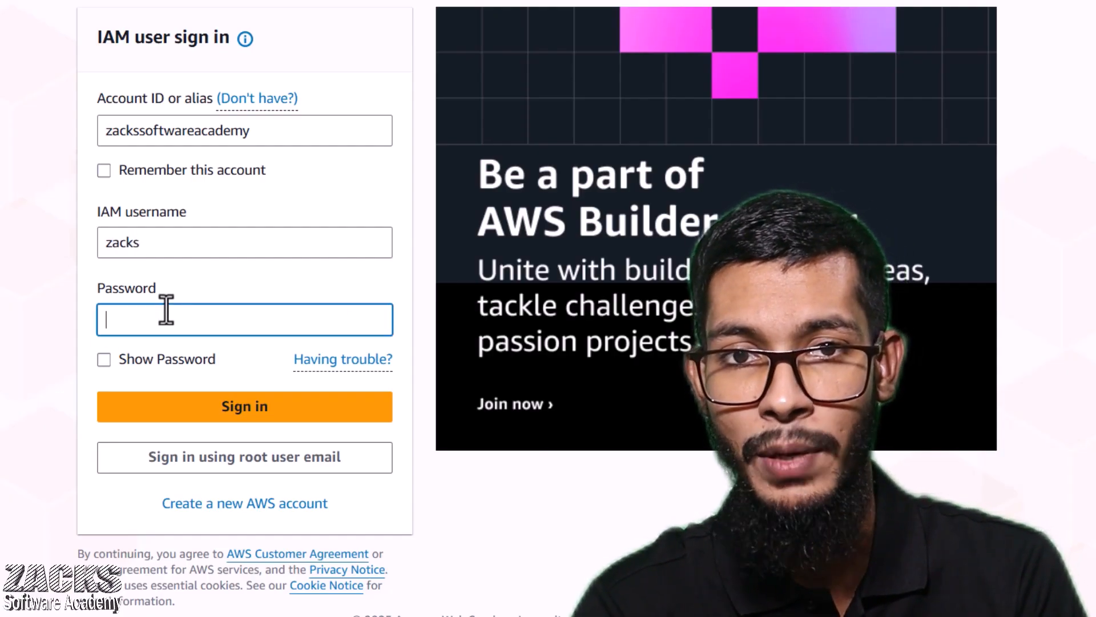
click(104, 360)
click(132, 330)
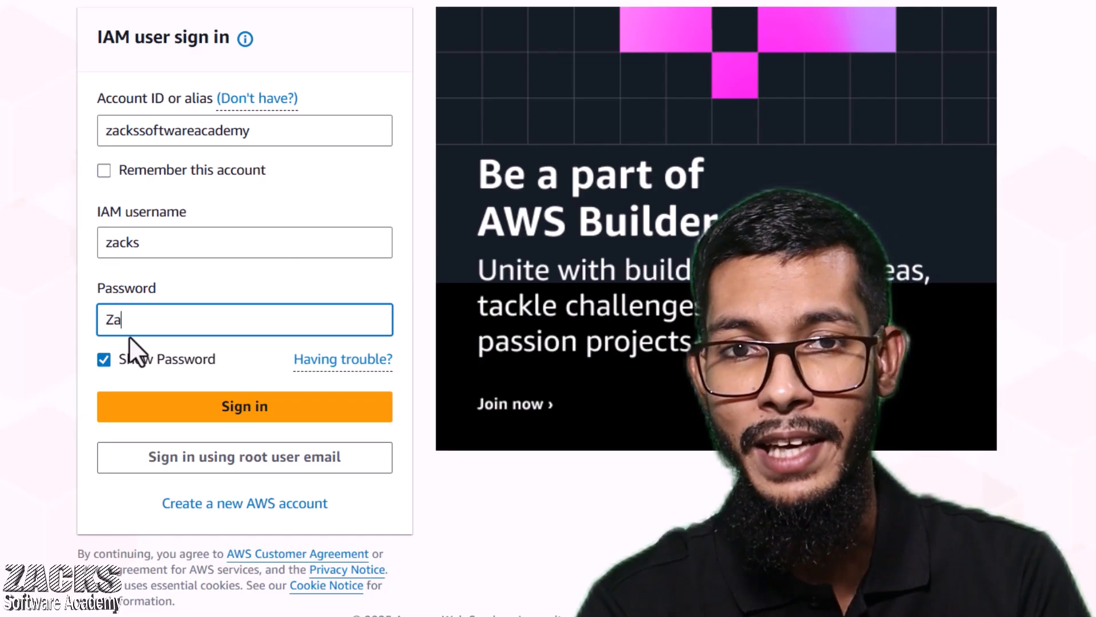
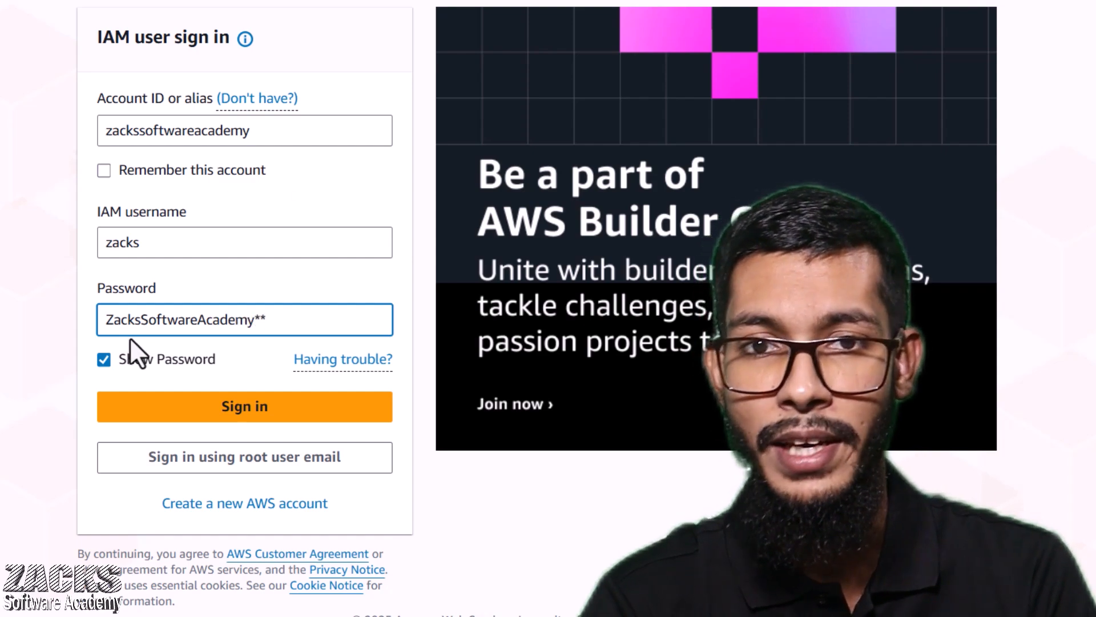
click(209, 408)
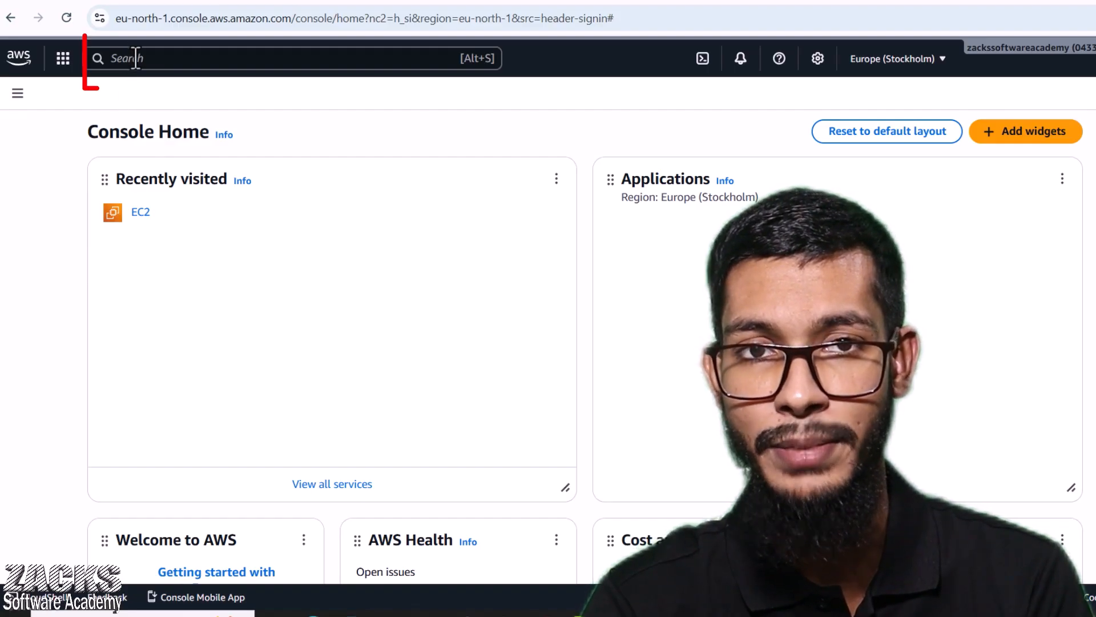
Step: Search the console for ec2 and open the EC2 service from the results
click(135, 59)
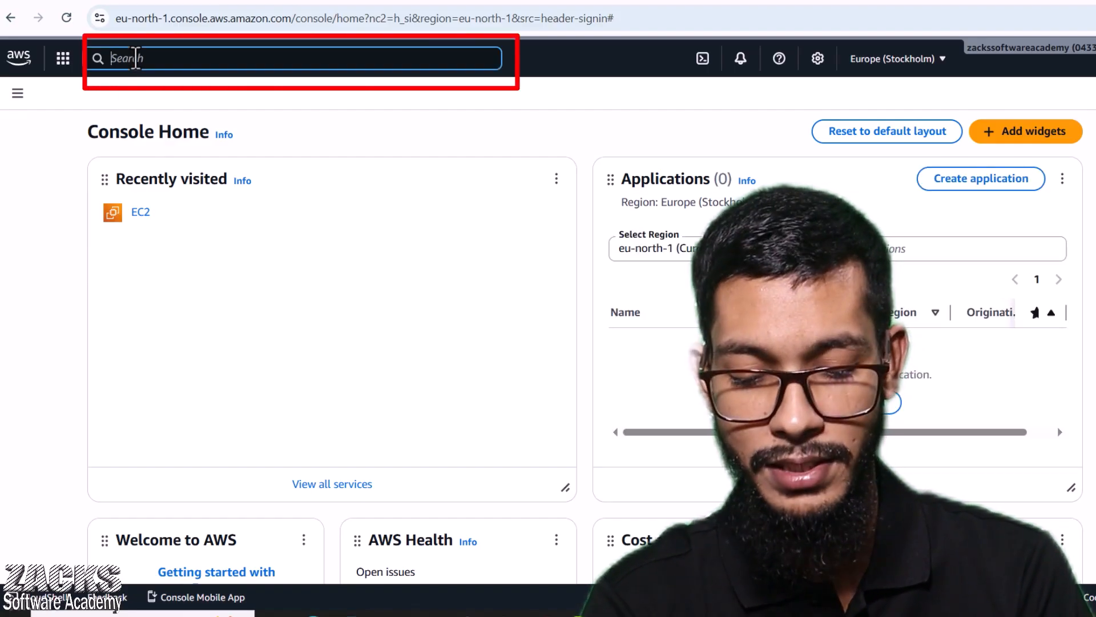
text(ec)
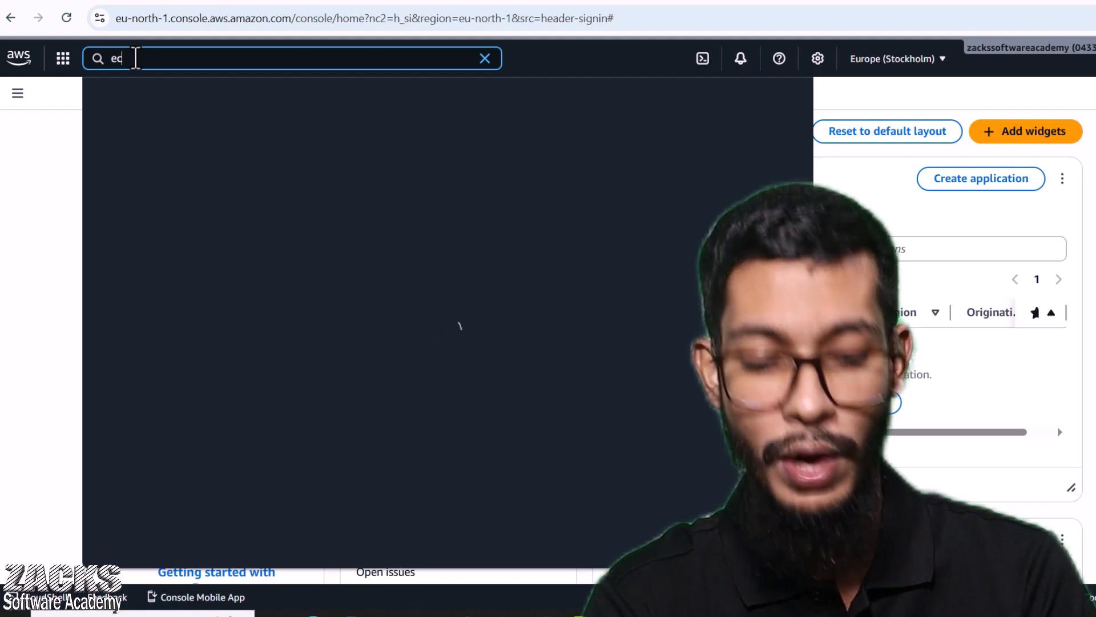
text(2)
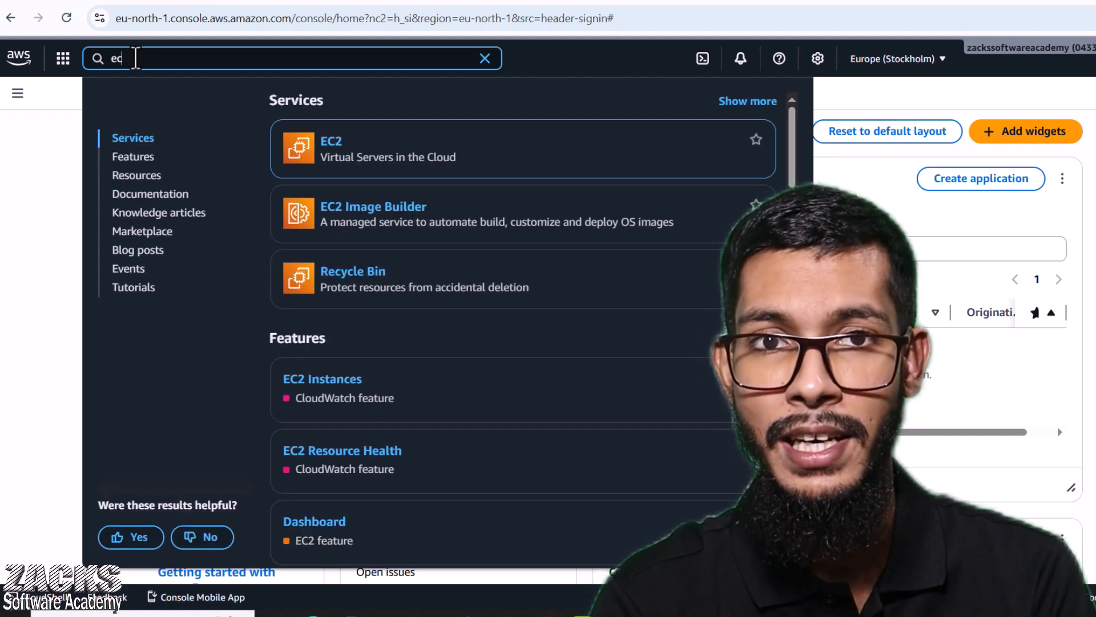
key(BackSpace)
key(BackSpace)
key(BackSpace)
text(iam)
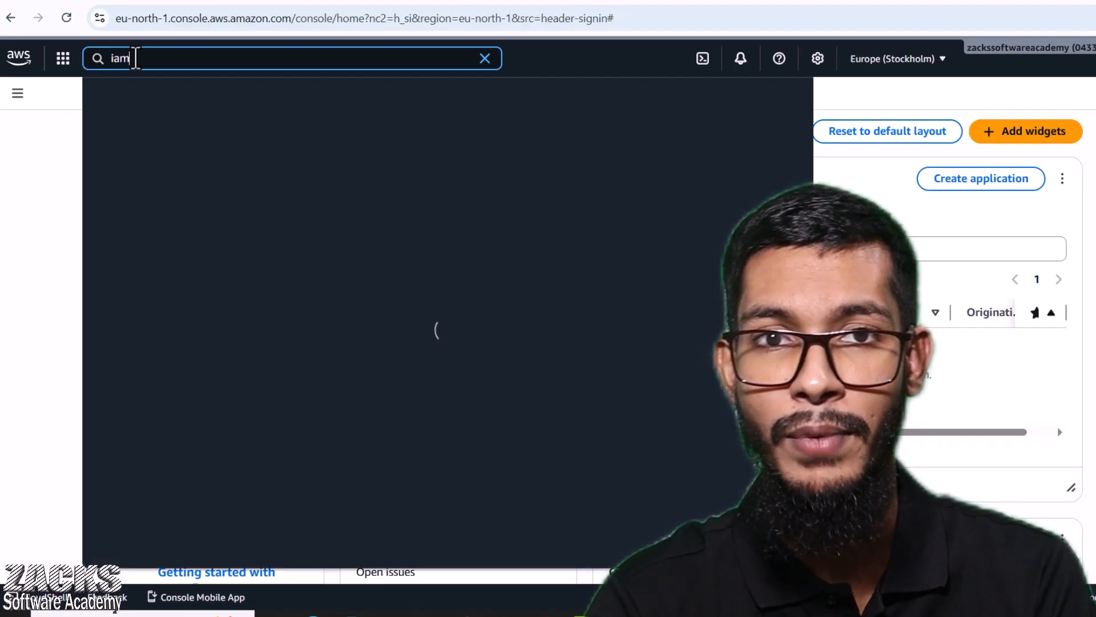
key(BackSpace)
key(BackSpace)
key(BackSpace)
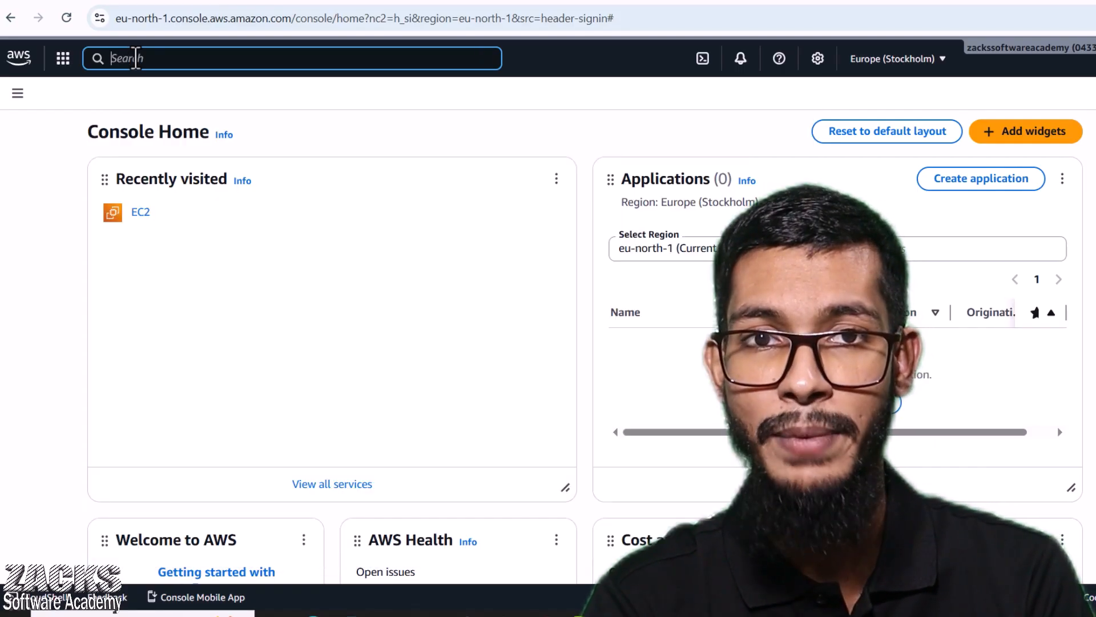
text(ecR)
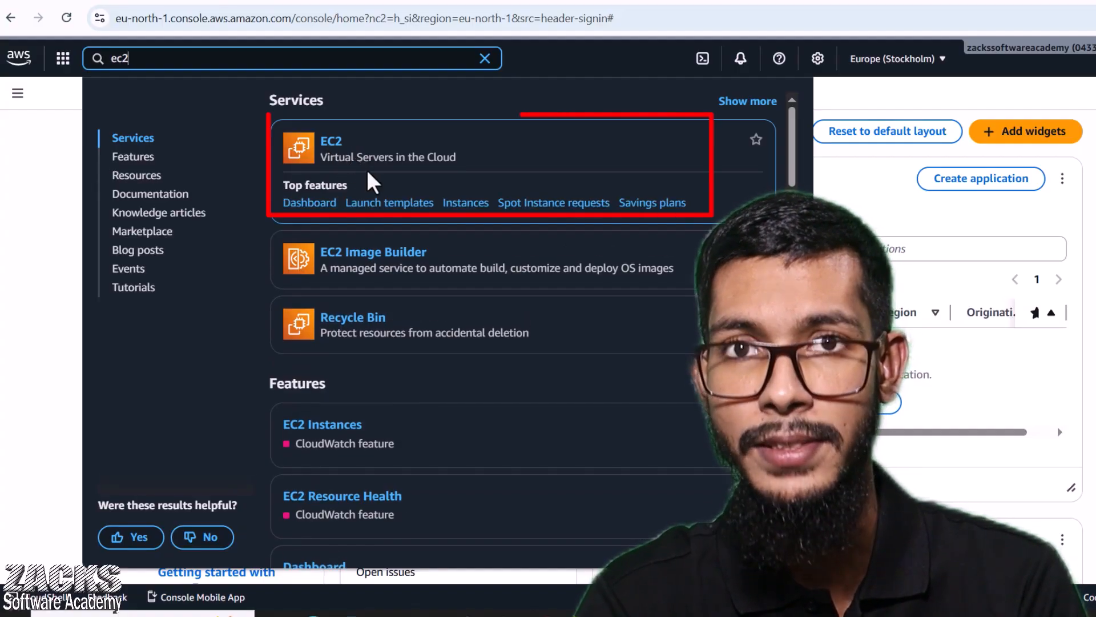
right_click(333, 147)
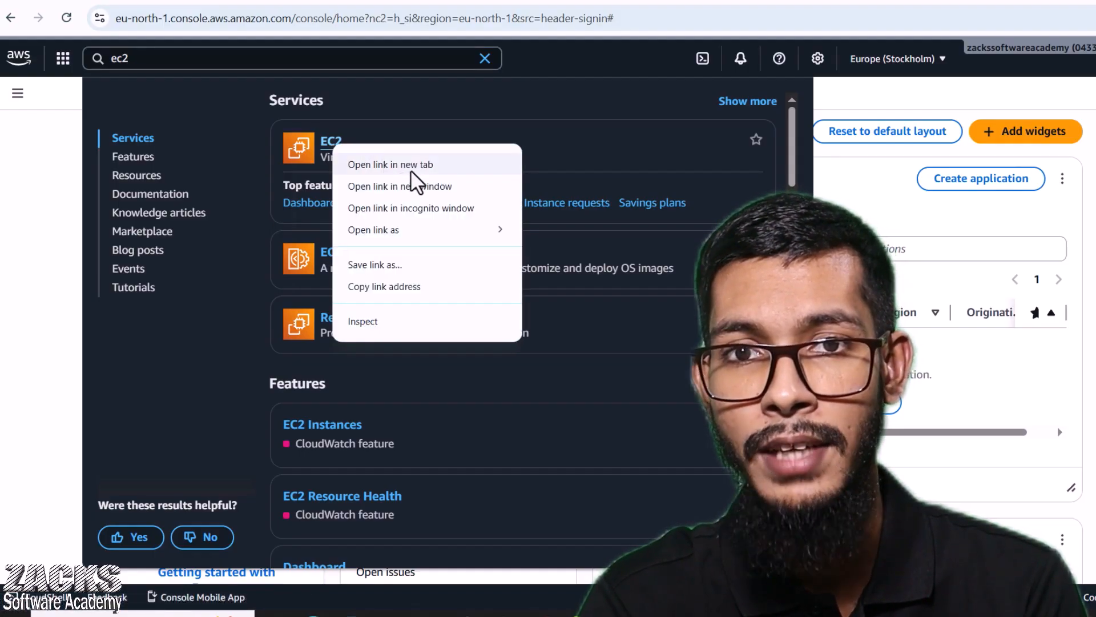
key(Escape)
click(332, 144)
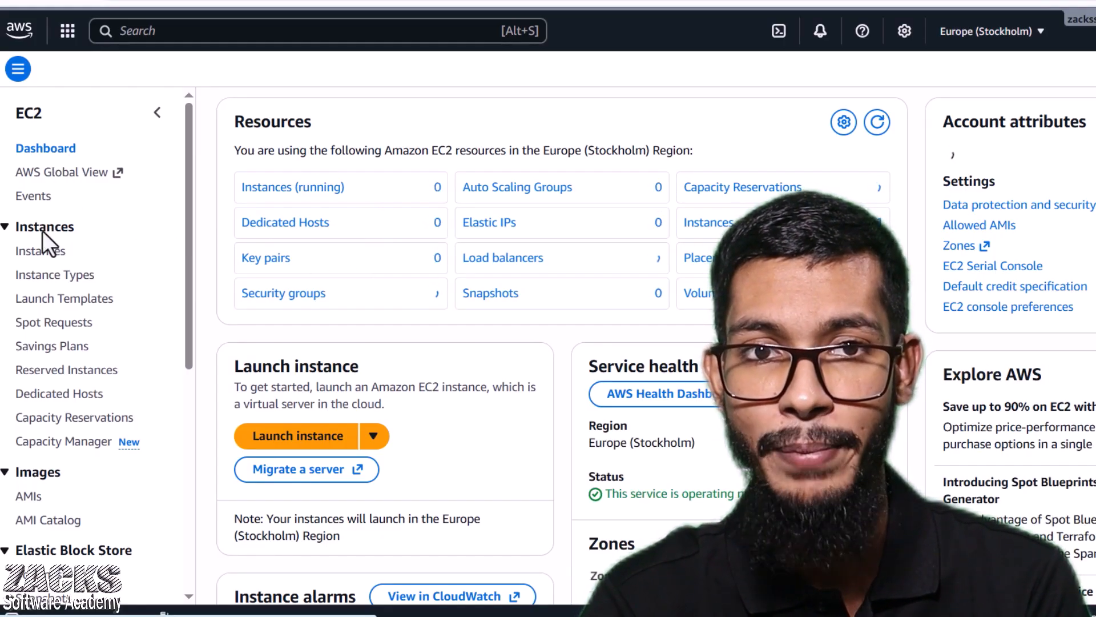
click(46, 252)
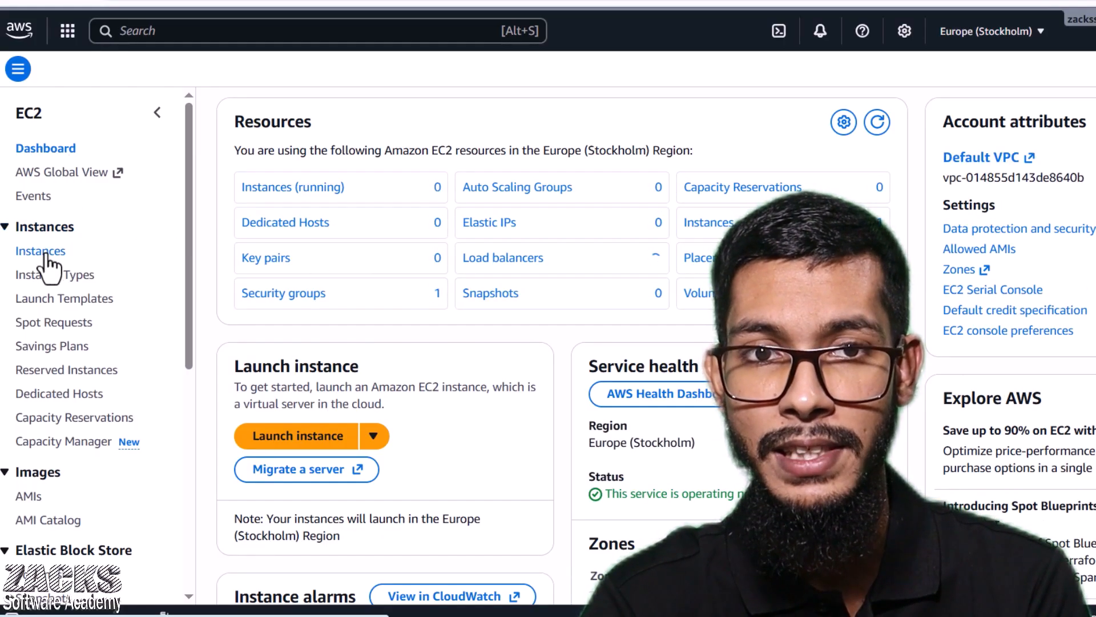
scroll(63, 289, down, 5)
click(63, 292)
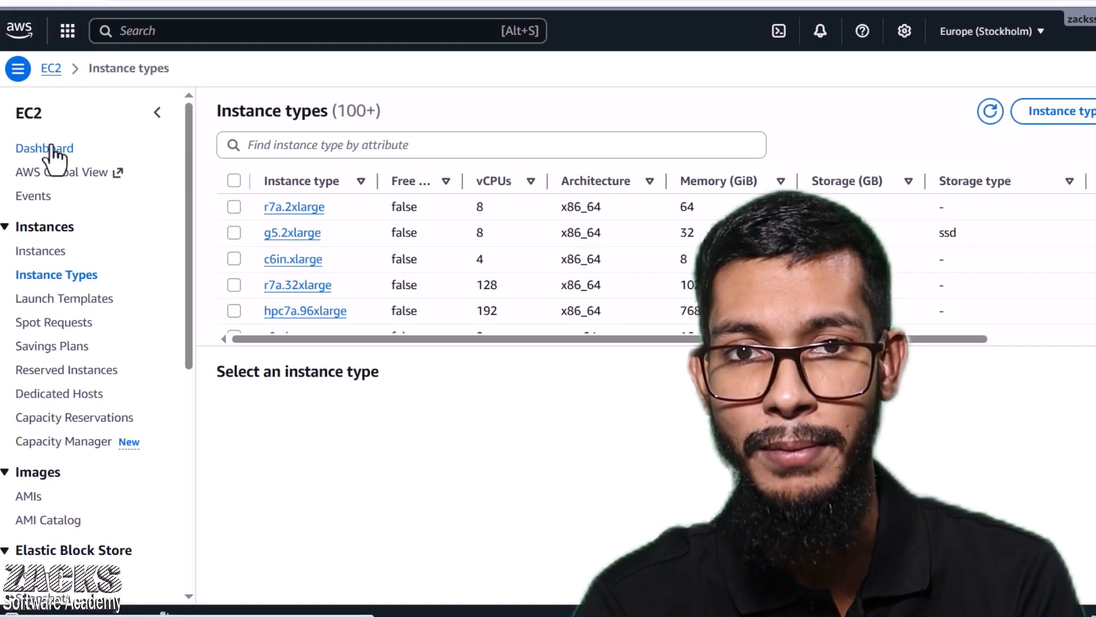
click(52, 150)
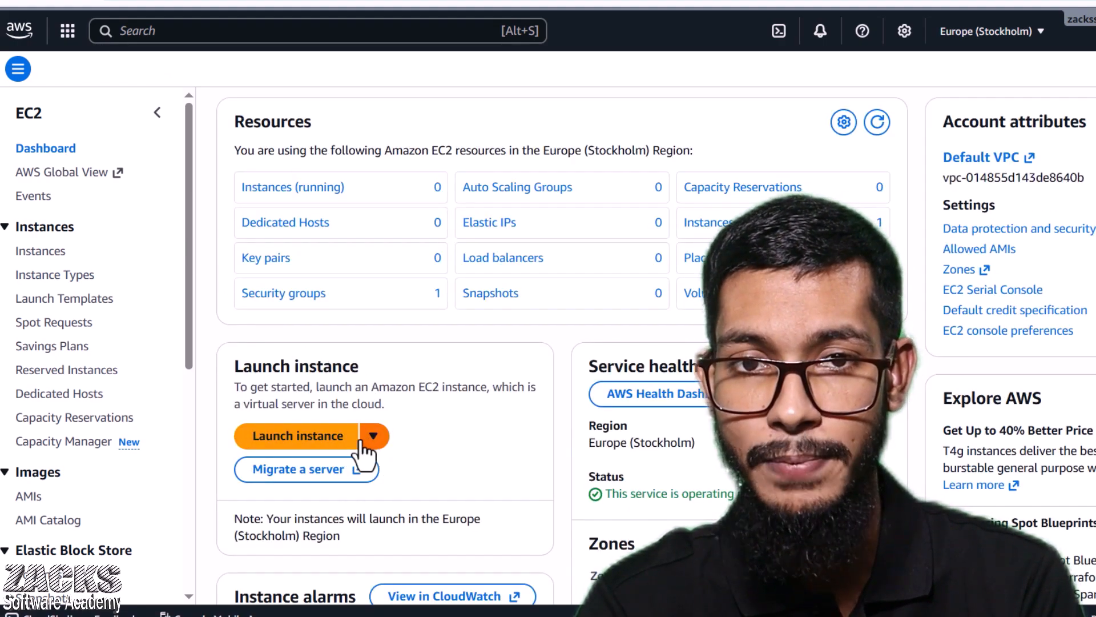
click(328, 448)
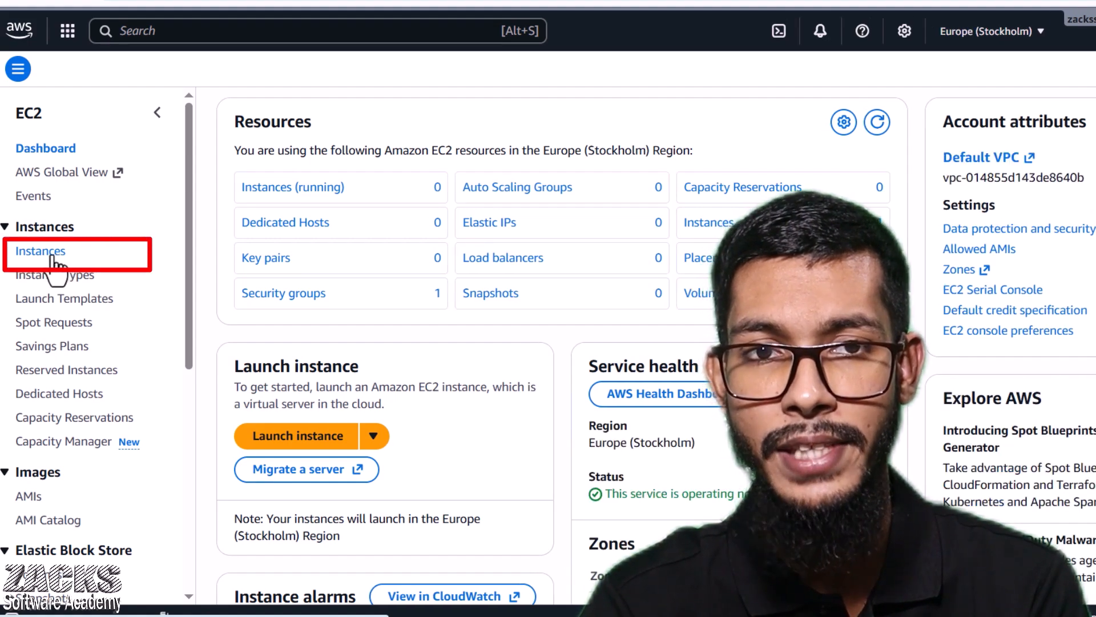
Step: From the Instances list start a new instance launch named ZacksServer
click(53, 256)
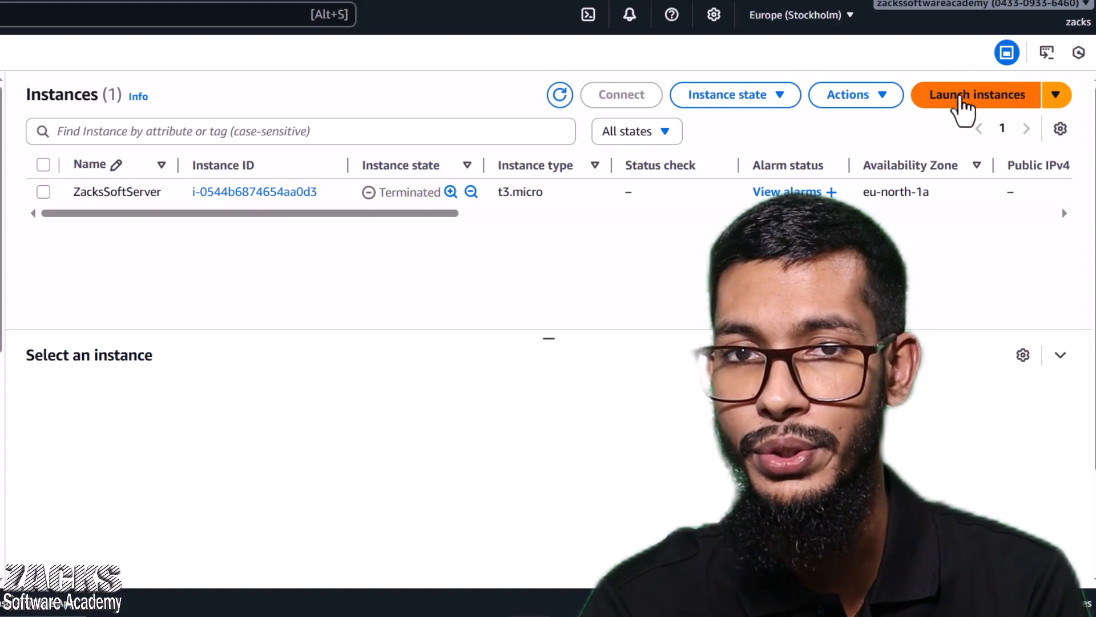
click(964, 103)
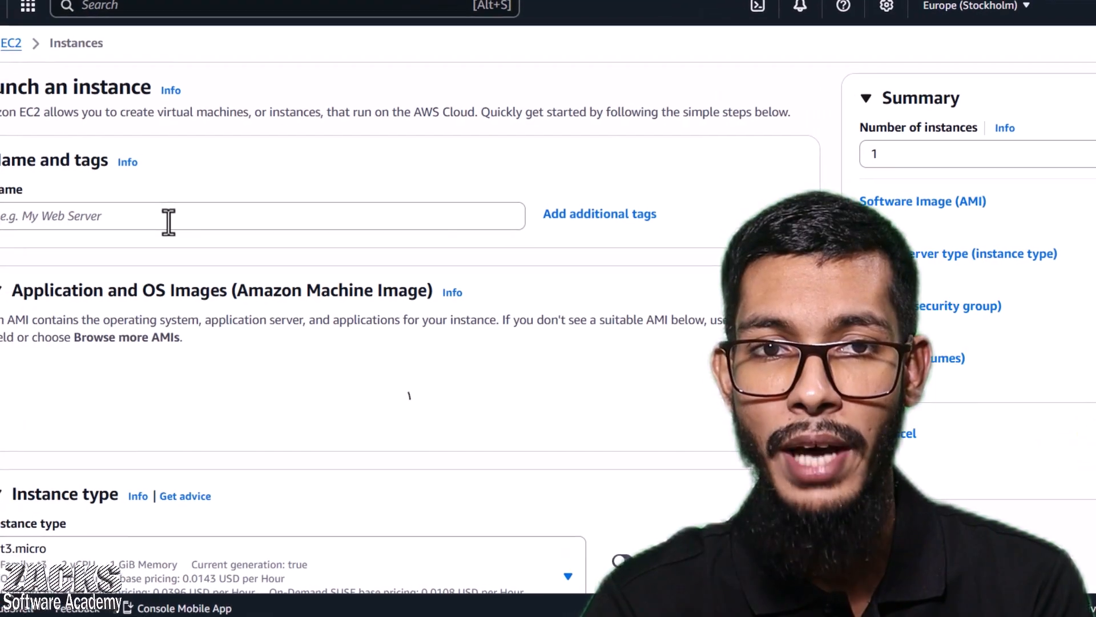
click(210, 221)
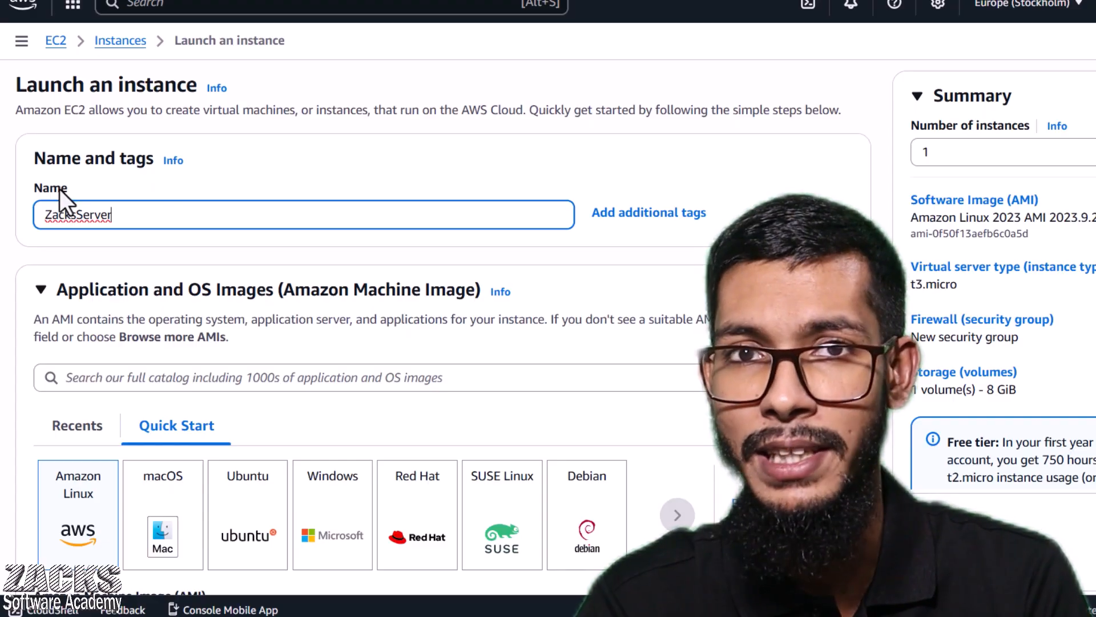
scroll(59, 190, down, 2)
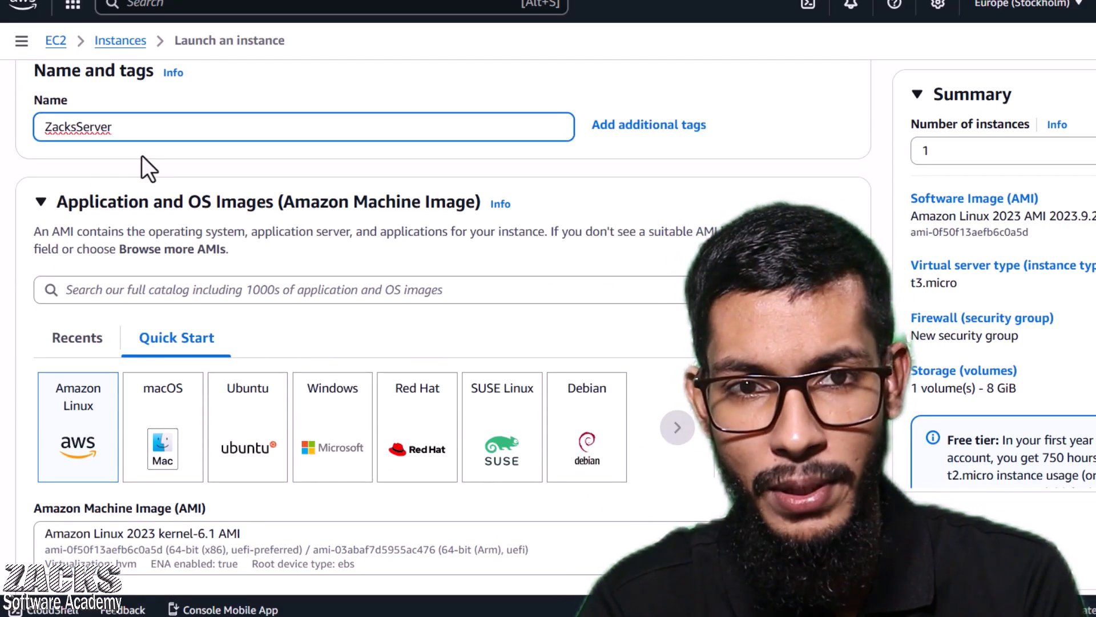
click(43, 204)
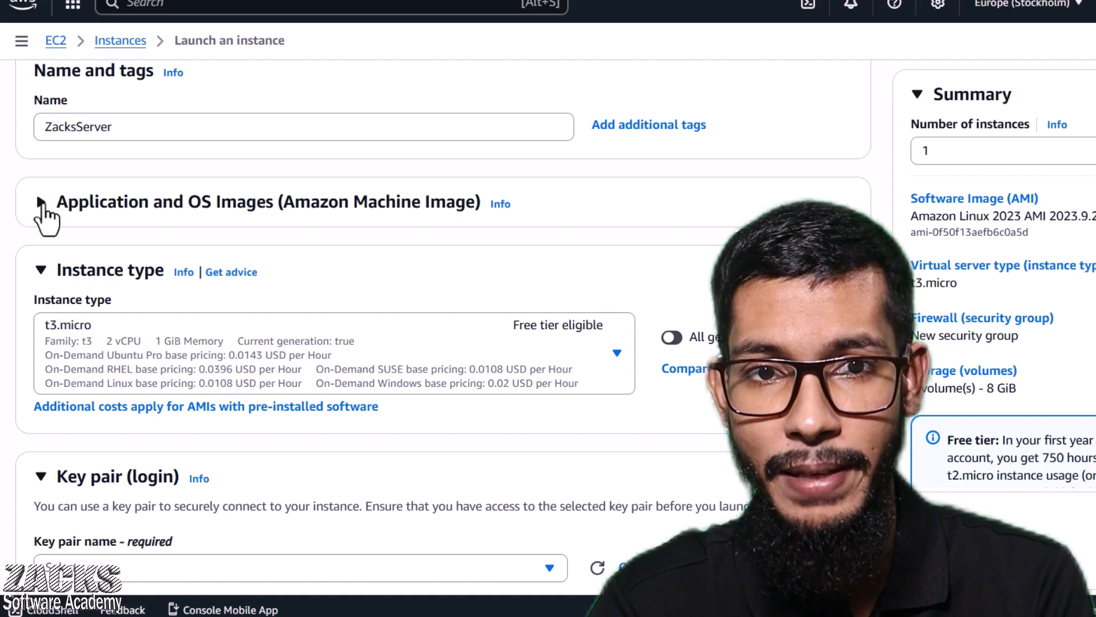
click(42, 204)
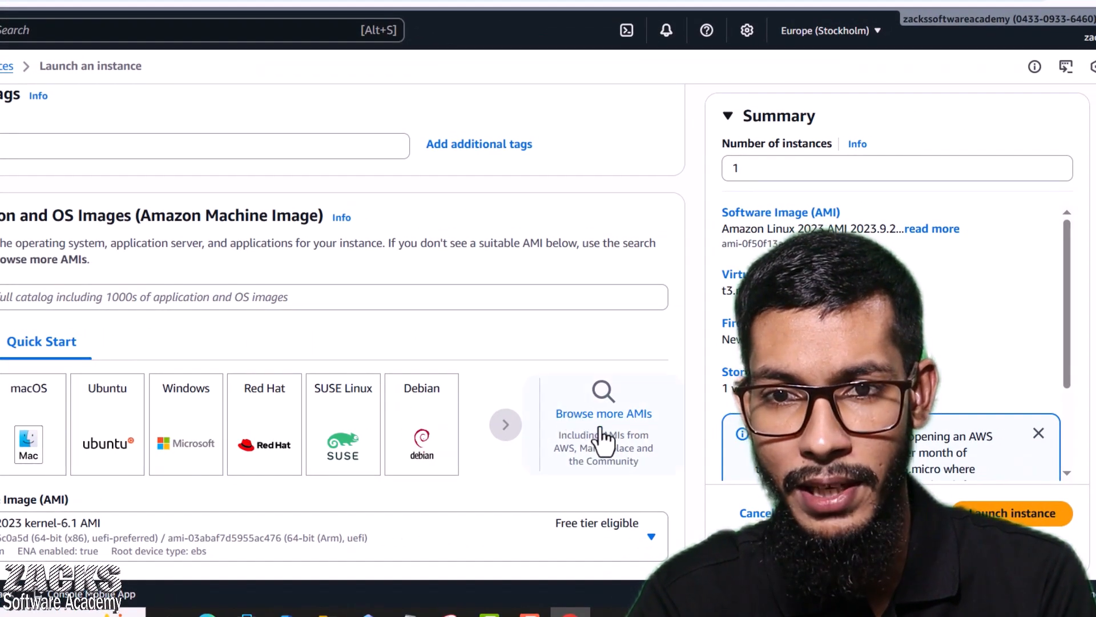
Step: Browse more AMIs and look through the 45 Quick Start AMIs
scroll(601, 434, down, 1)
click(614, 330)
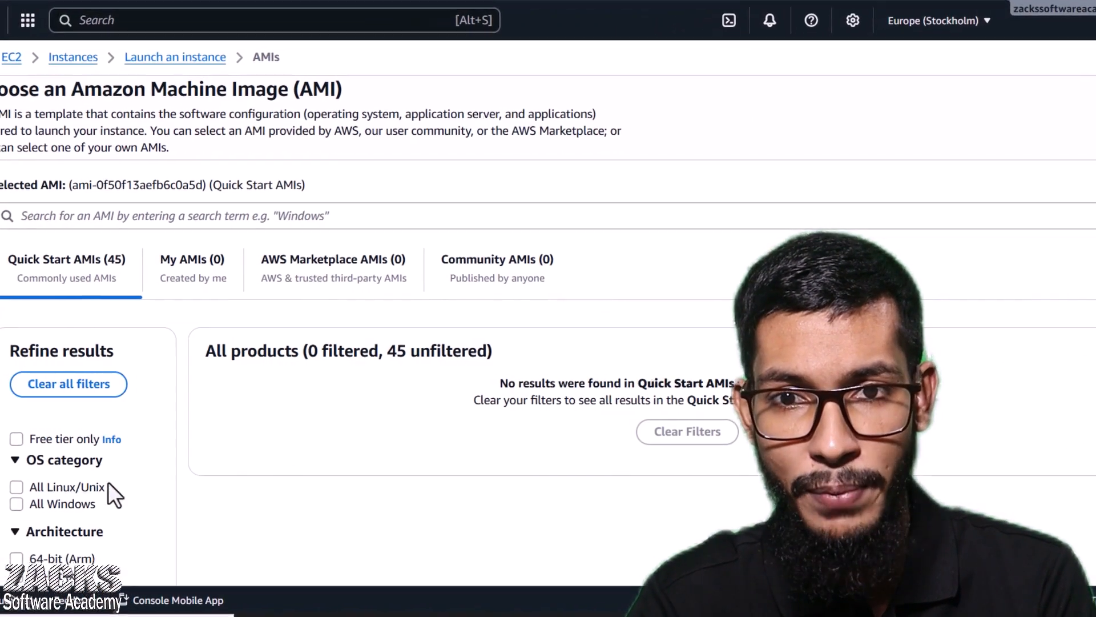
scroll(296, 398, down, 2)
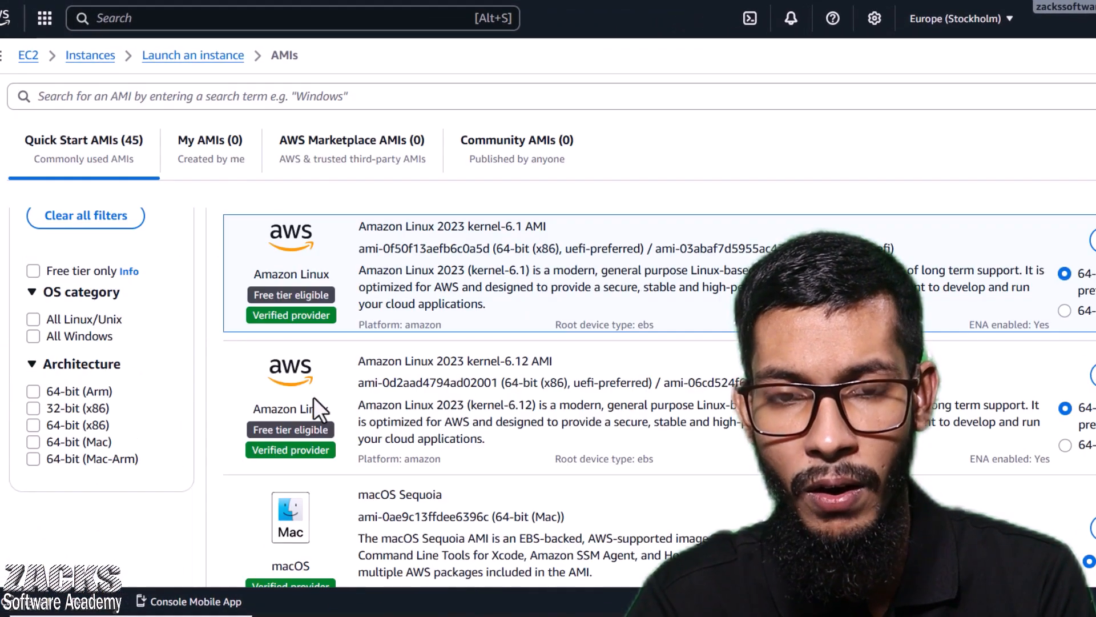
scroll(313, 396, down, 1)
scroll(320, 389, down, 3)
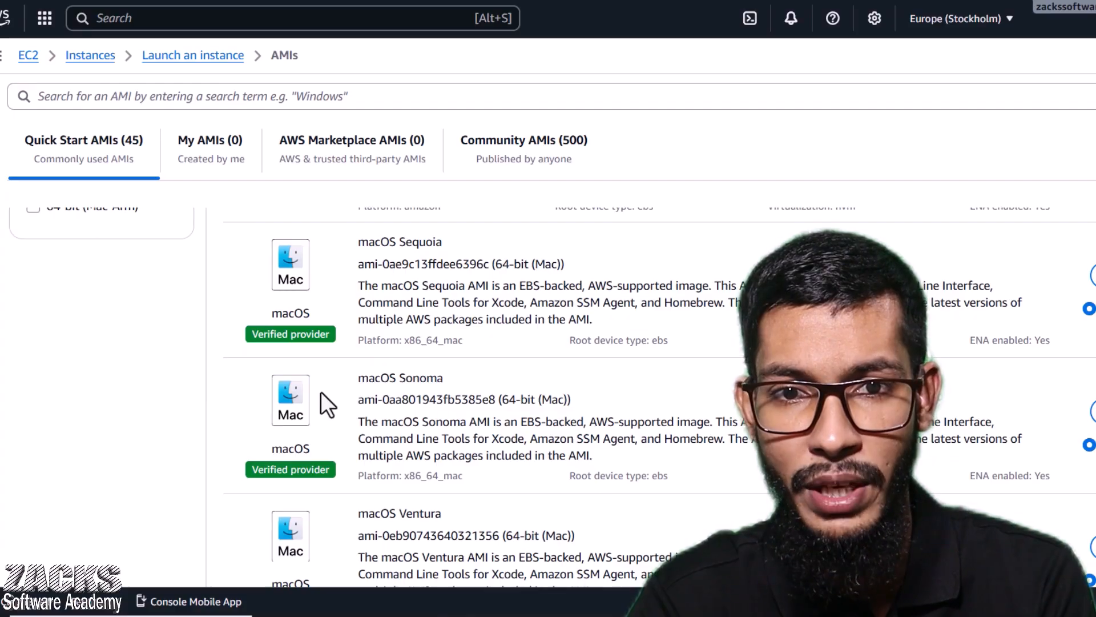
scroll(321, 392, up, 5)
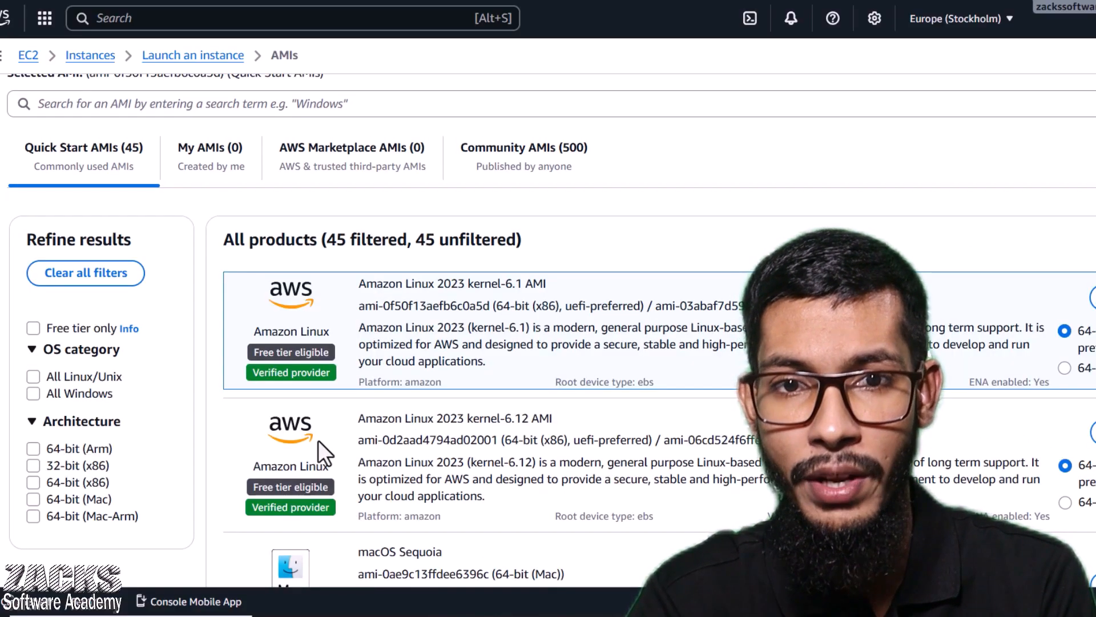
scroll(317, 439, up, 1)
scroll(318, 452, down, 6)
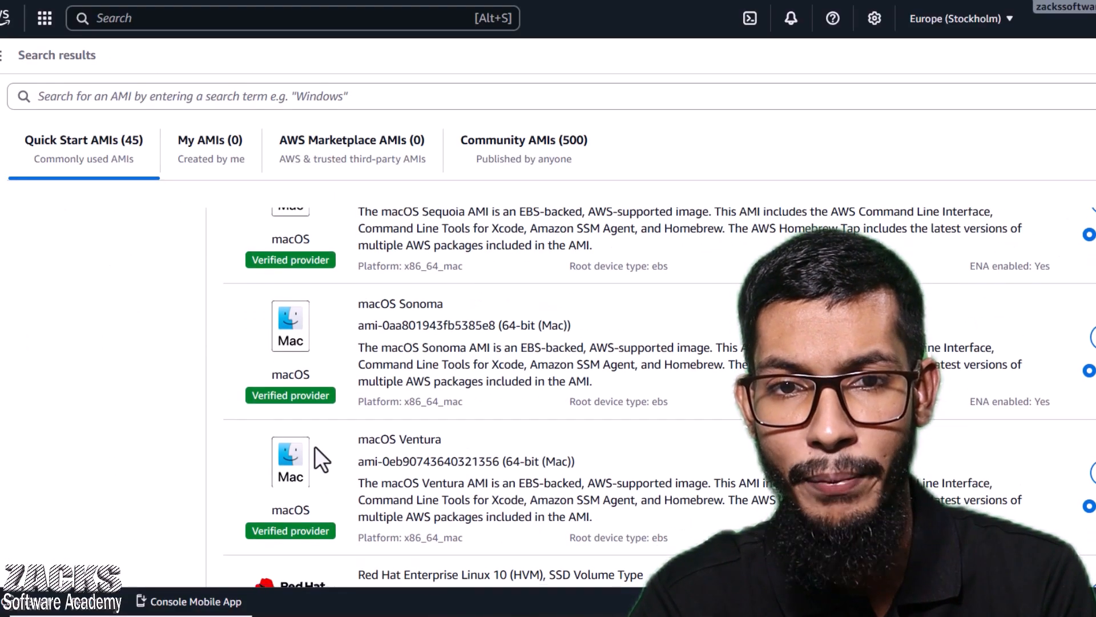
scroll(314, 446, down, 4)
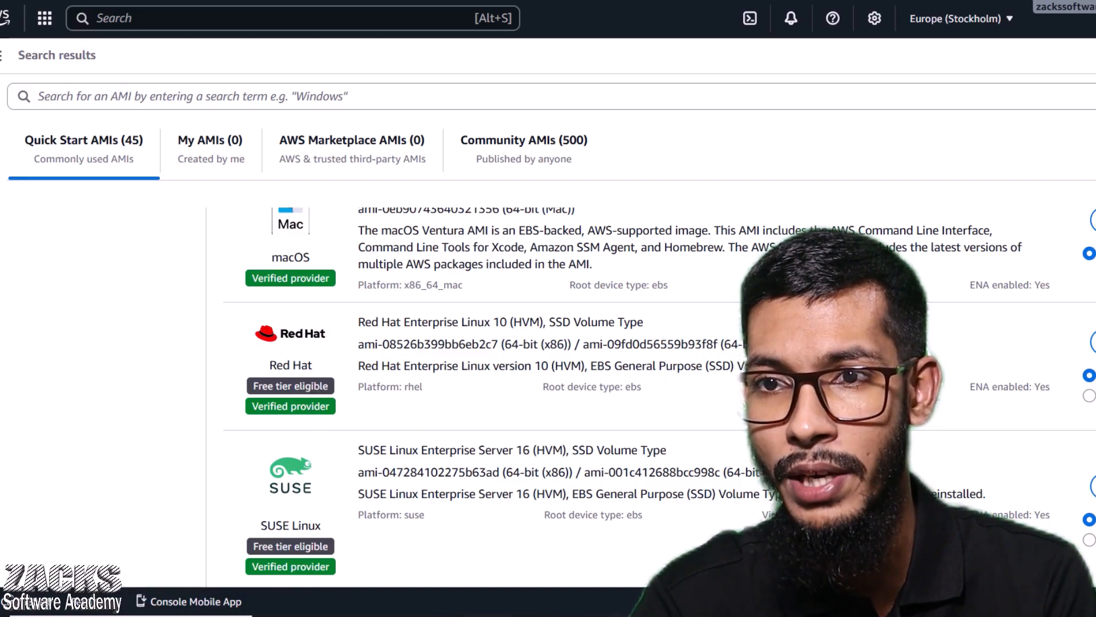
scroll(400, 342, up, 10)
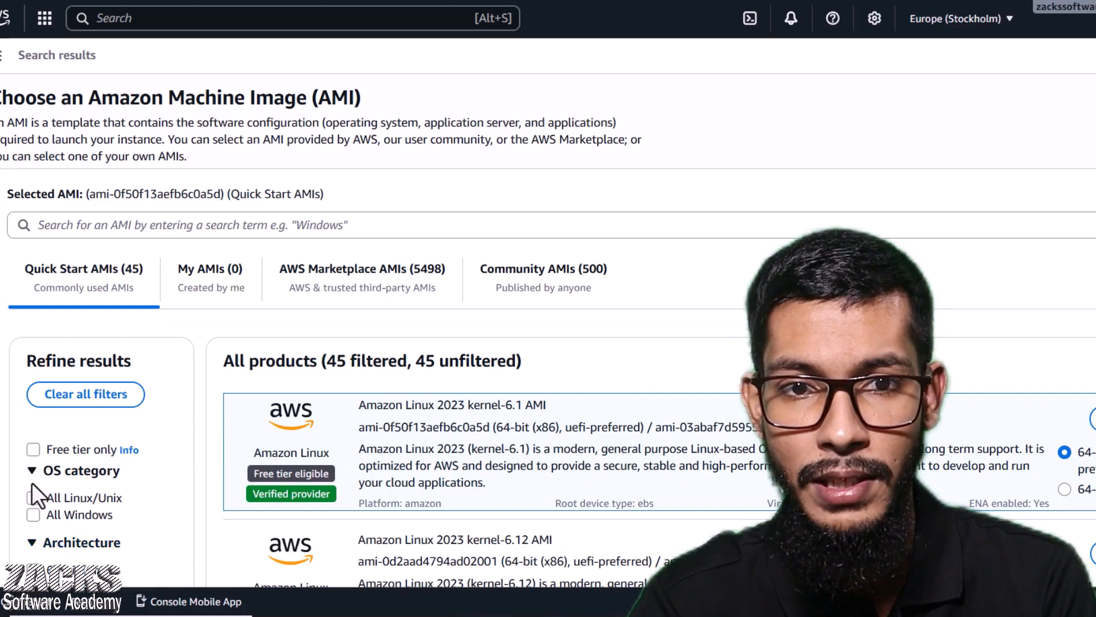
Step: Filter the Quick Start AMIs to Free tier only and scroll down to the Ubuntu entries
click(33, 450)
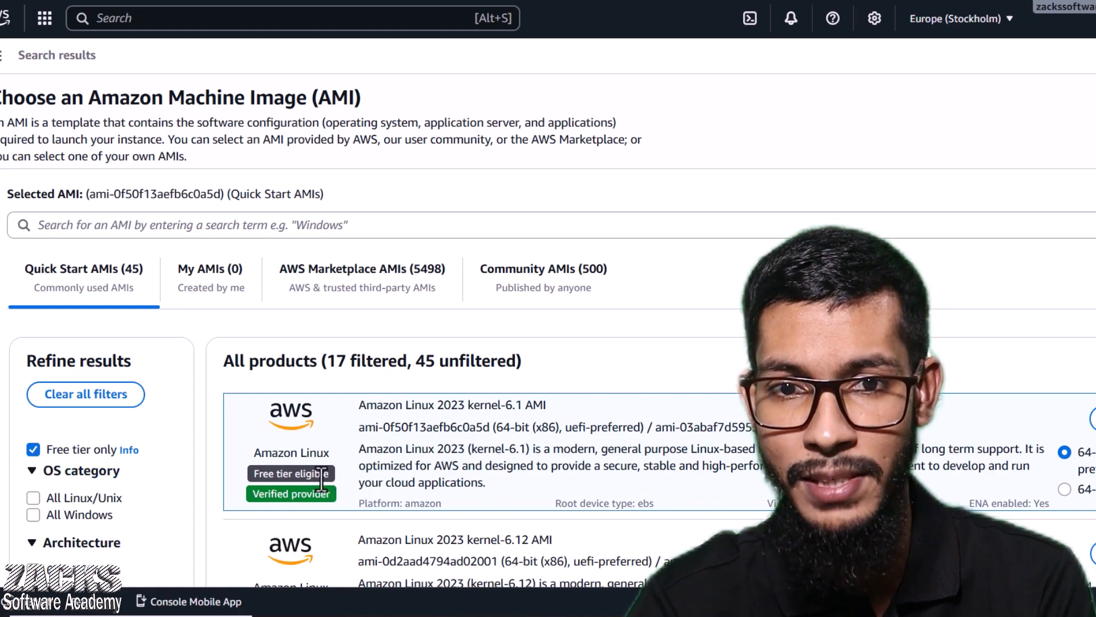
scroll(323, 480, down, 5)
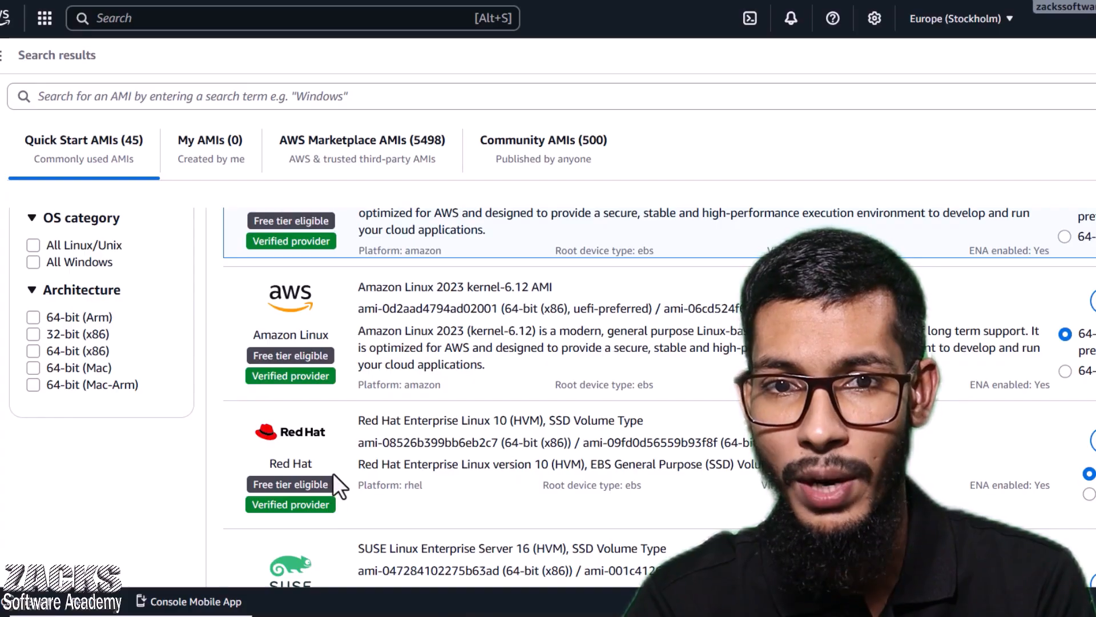
scroll(333, 473, down, 2)
scroll(300, 445, up, 5)
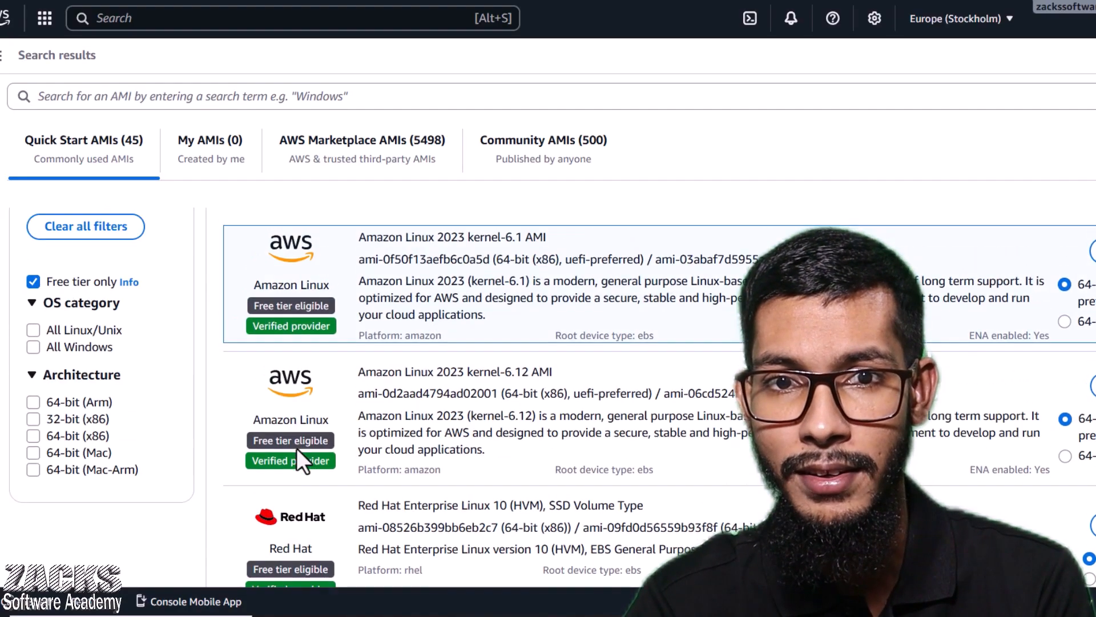
scroll(305, 386, up, 2)
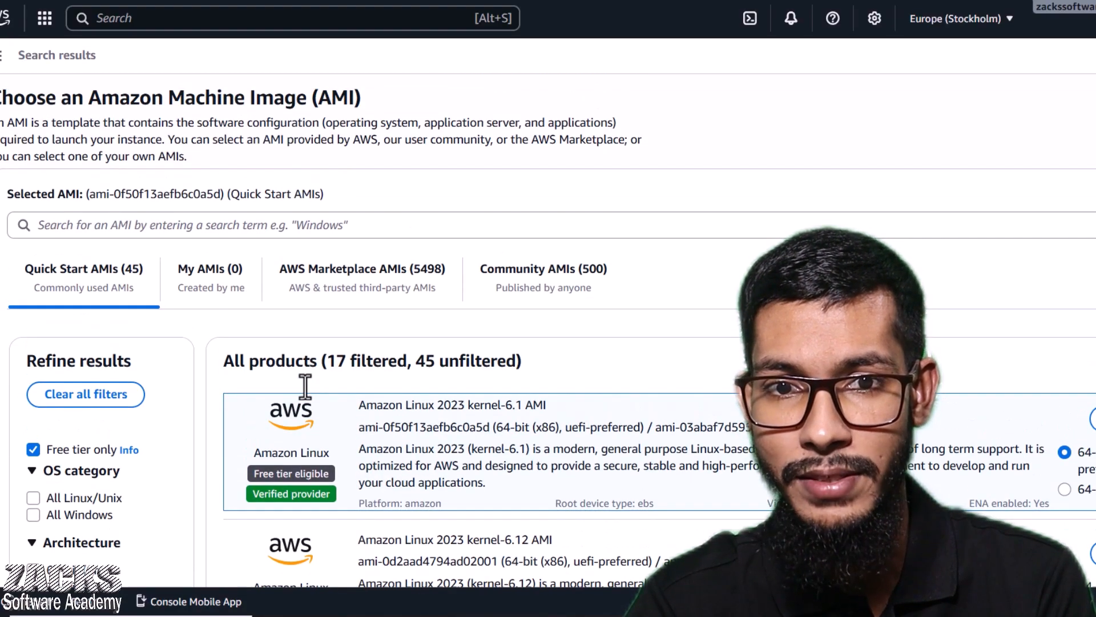
scroll(323, 456, down, 5)
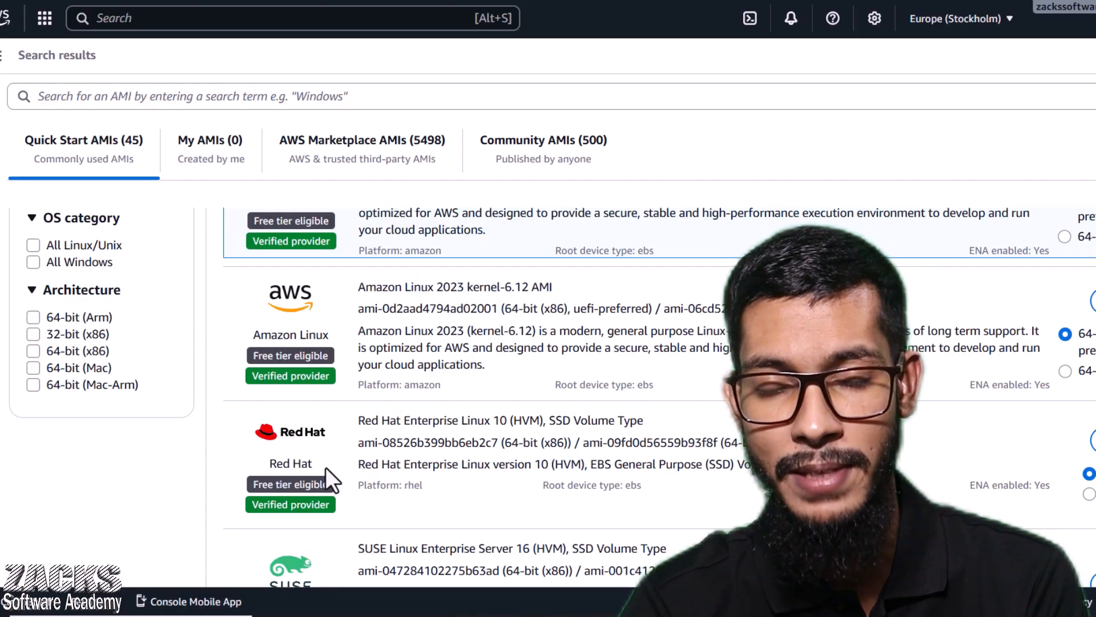
scroll(324, 467, down, 6)
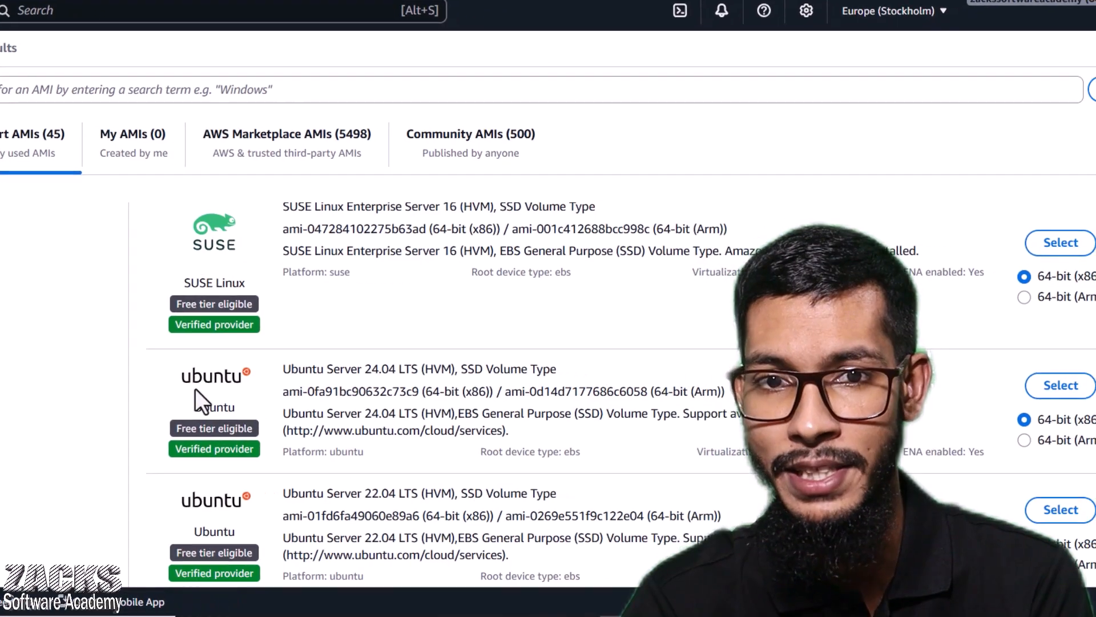
Step: Select Ubuntu Server 24.04 LTS as the AMI, waiting out the unresponsive-page prompt
click(1036, 388)
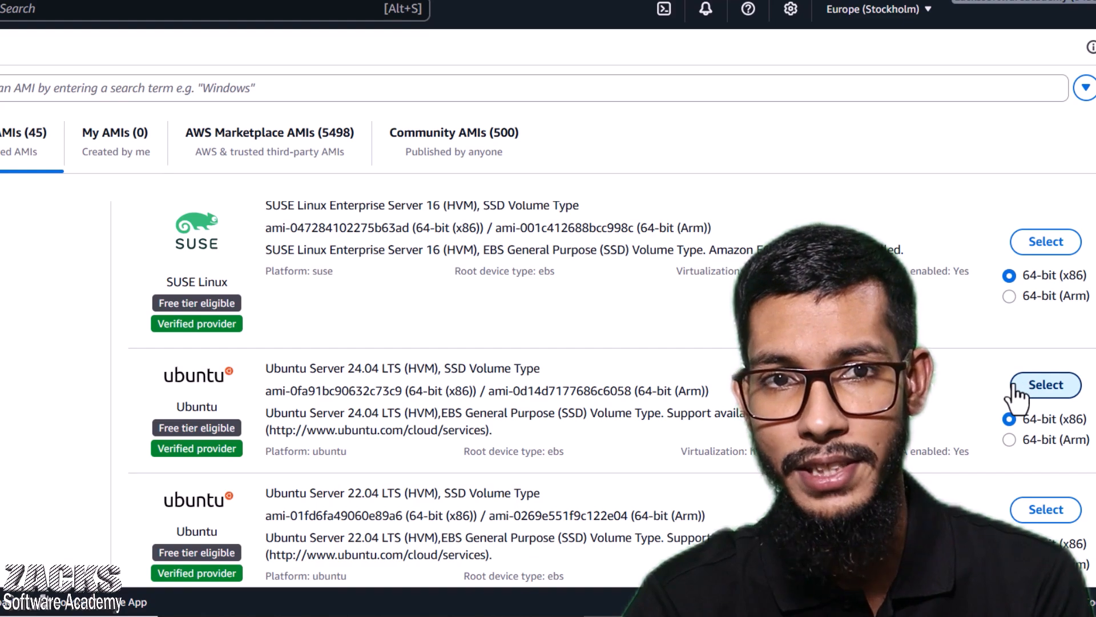
click(1044, 386)
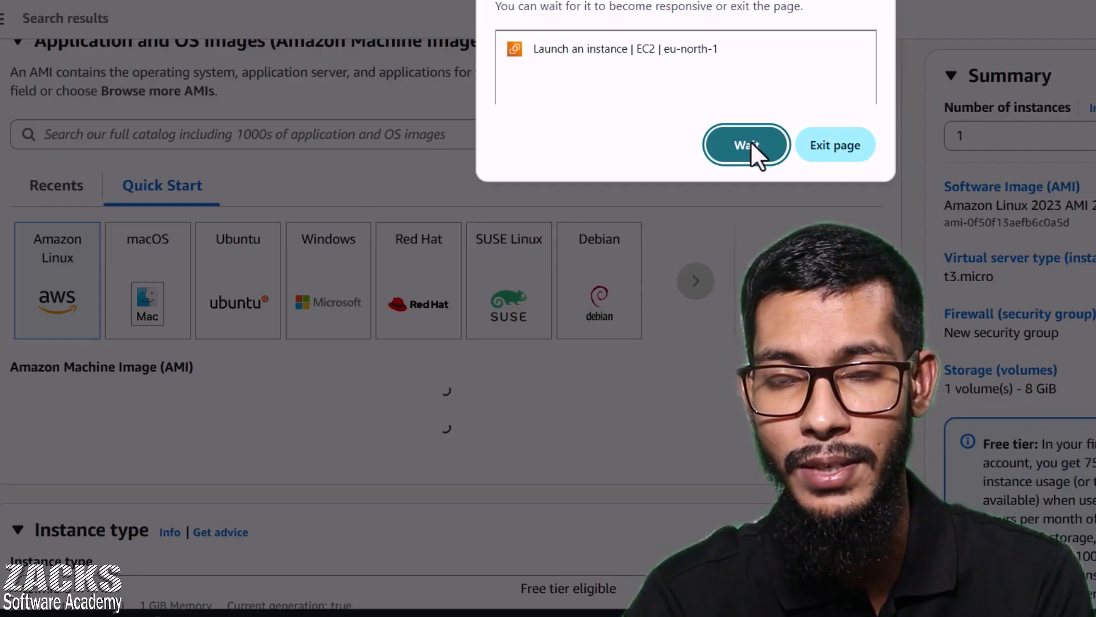
click(750, 142)
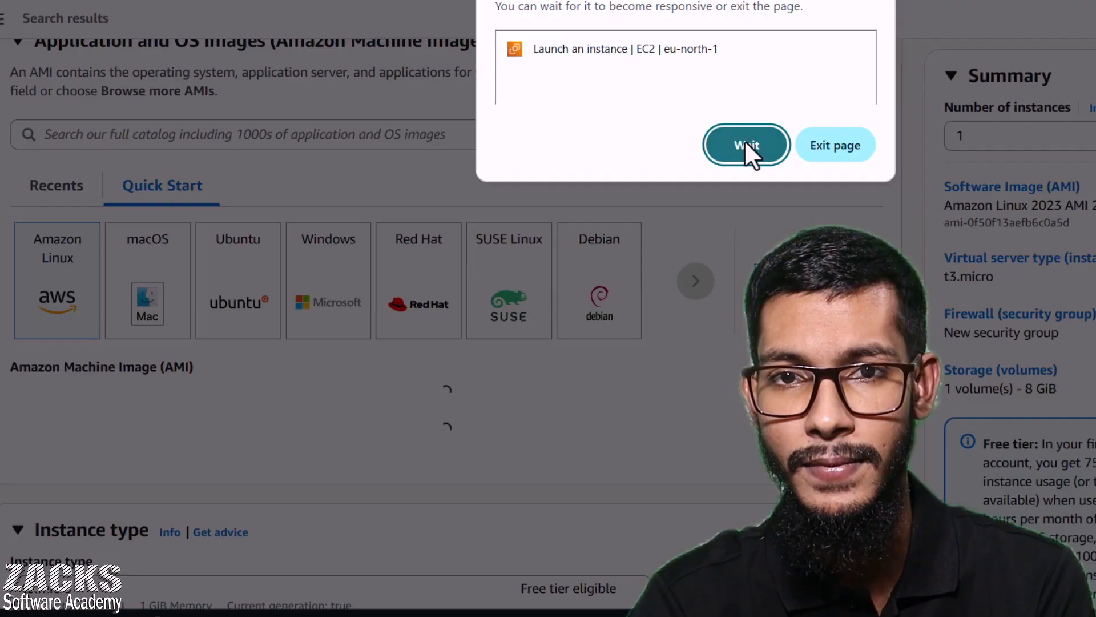
click(745, 140)
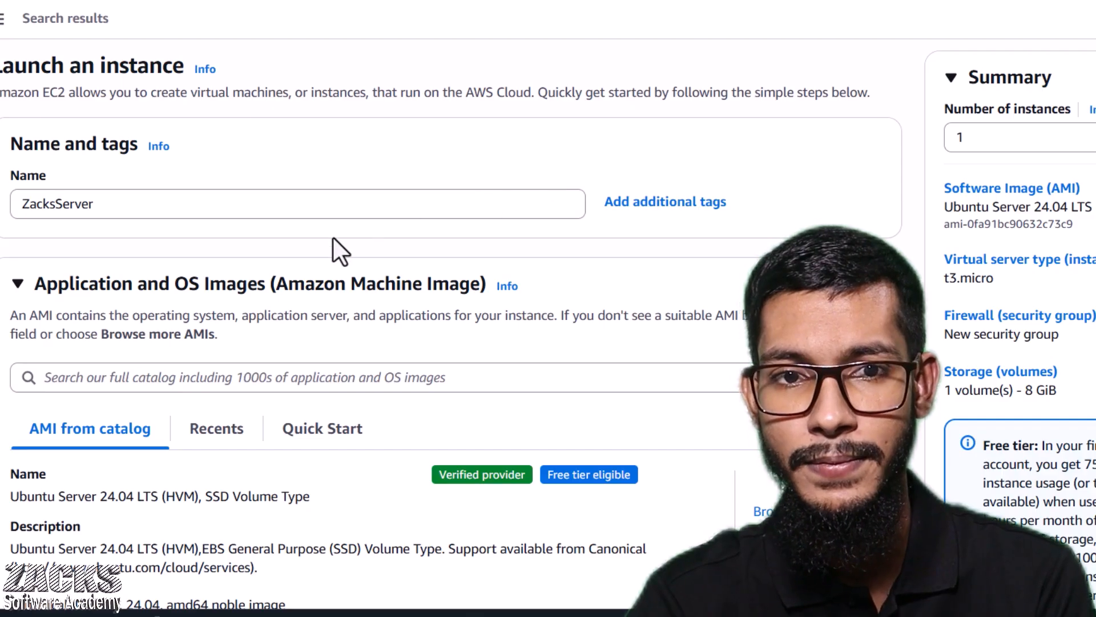
scroll(335, 237, down, 3)
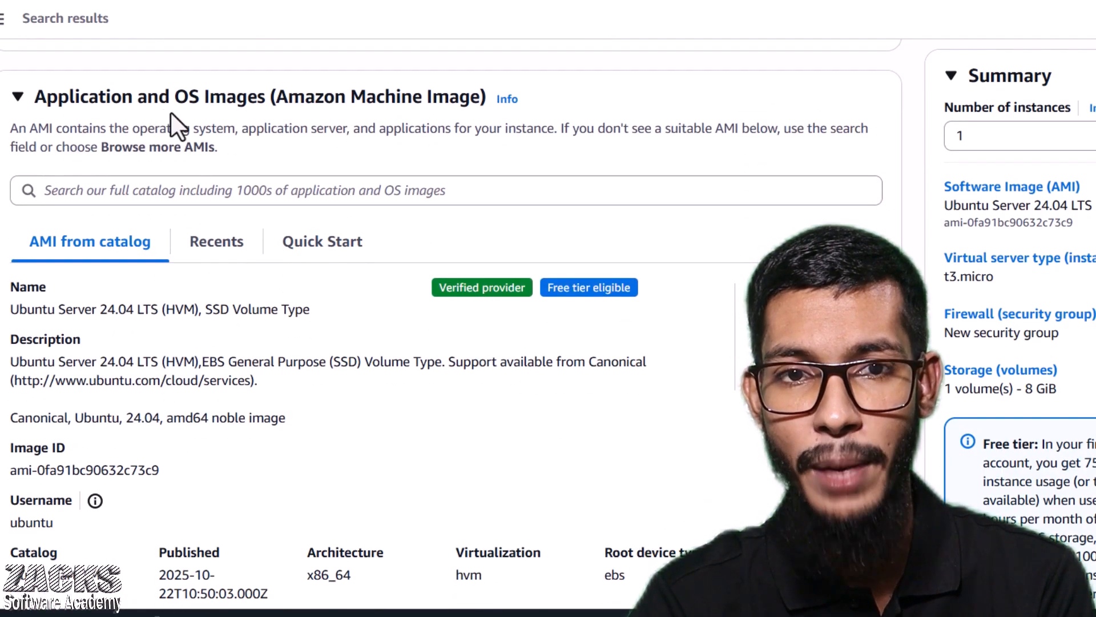
scroll(157, 237, up, 3)
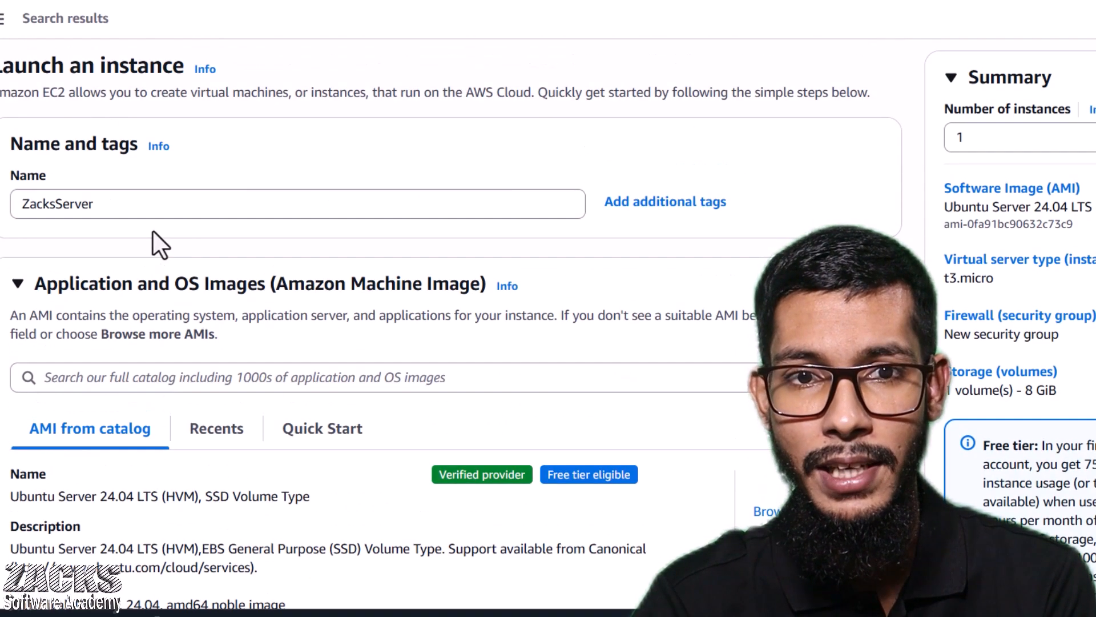
scroll(280, 296, down, 6)
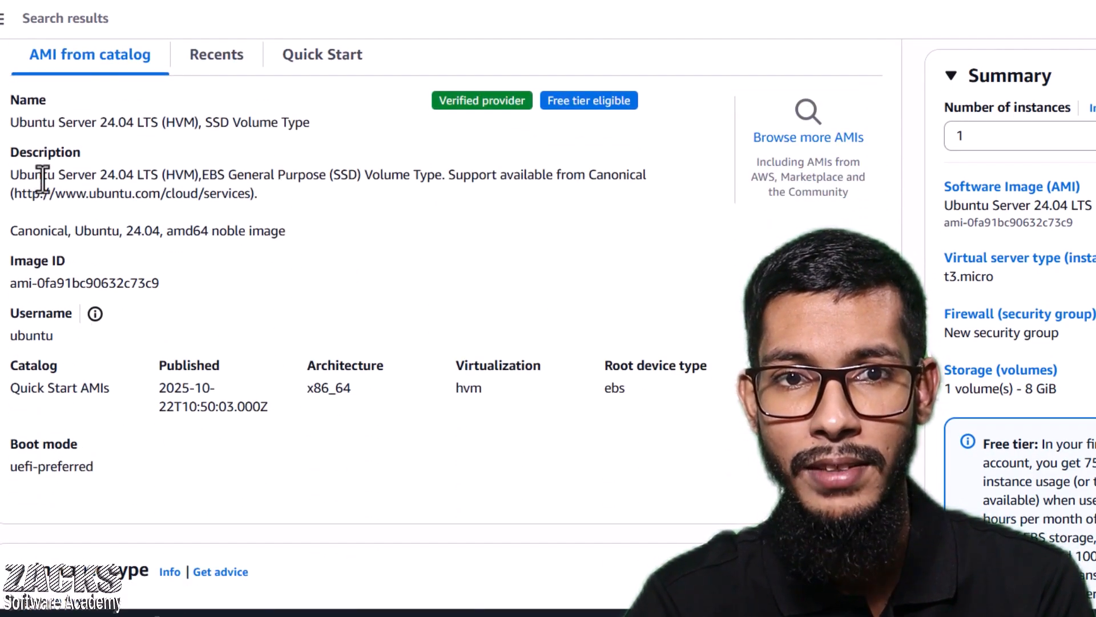
scroll(28, 123, up, 2)
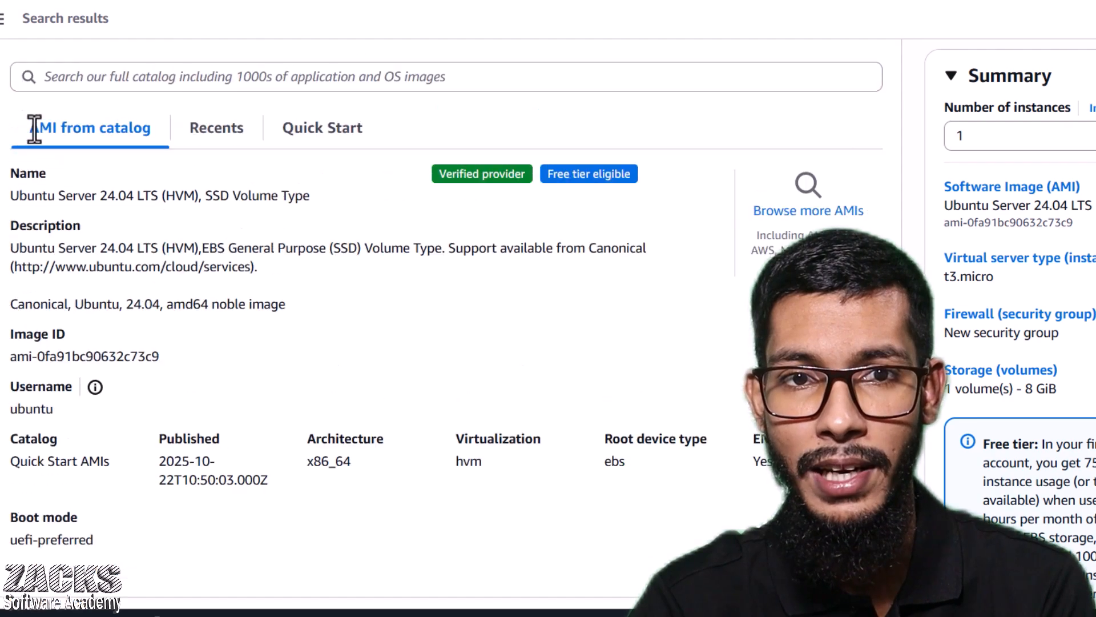
scroll(152, 239, down, 9)
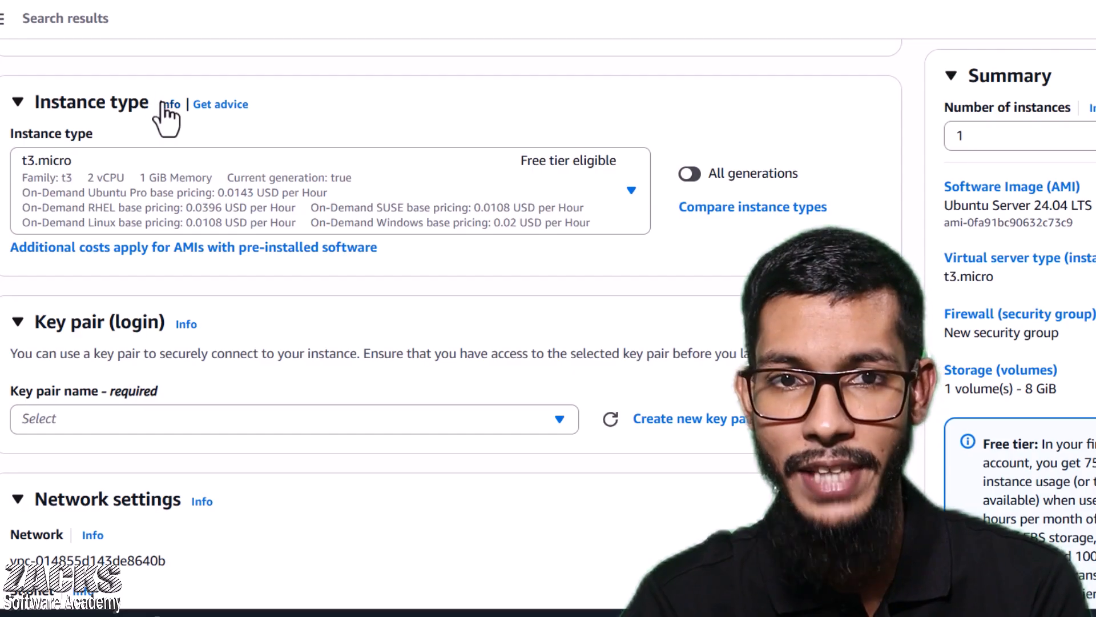
click(630, 191)
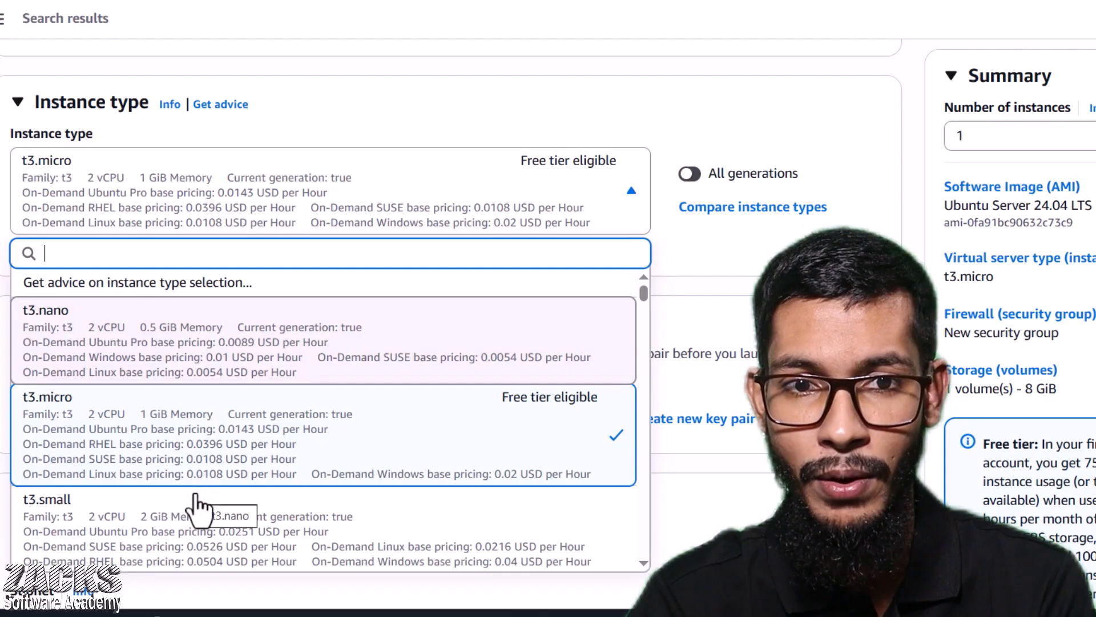
scroll(194, 505, down, 2)
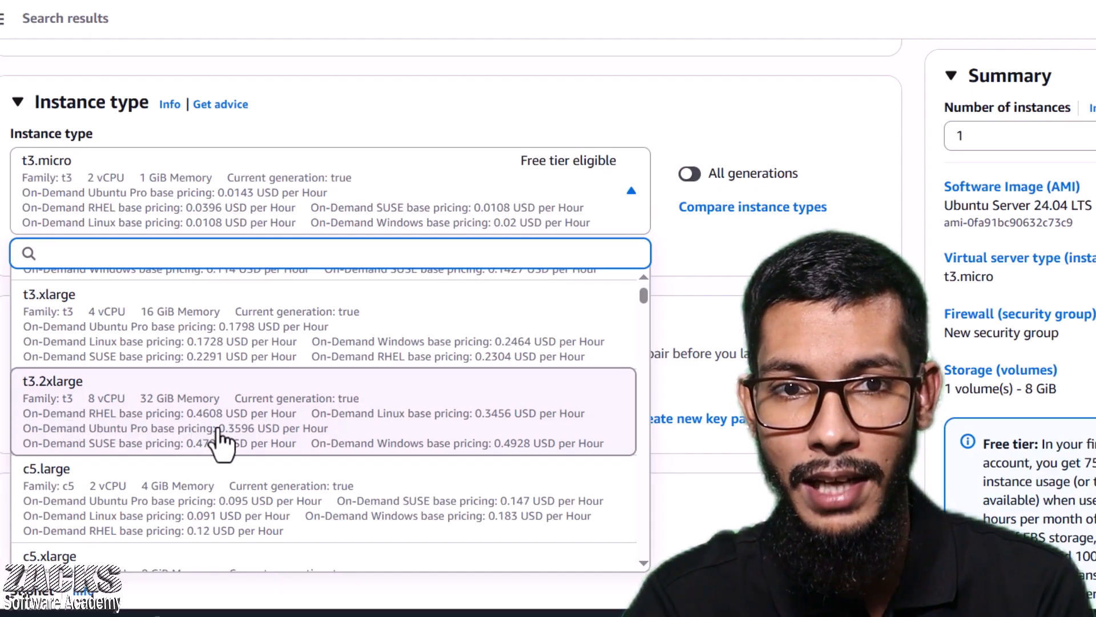
scroll(218, 432, up, 5)
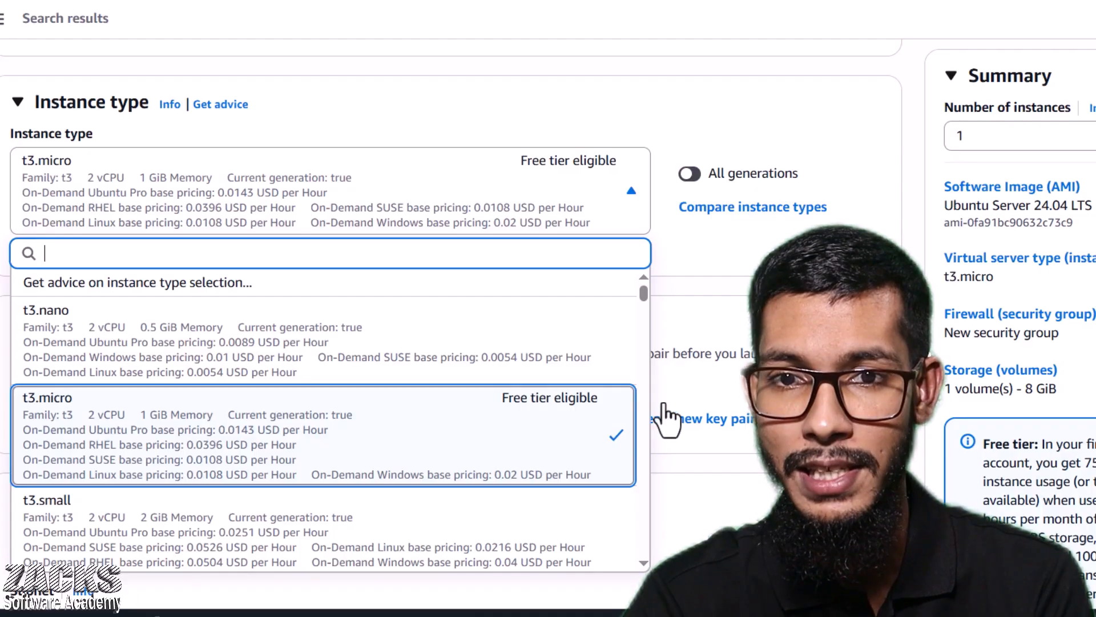
key(Escape)
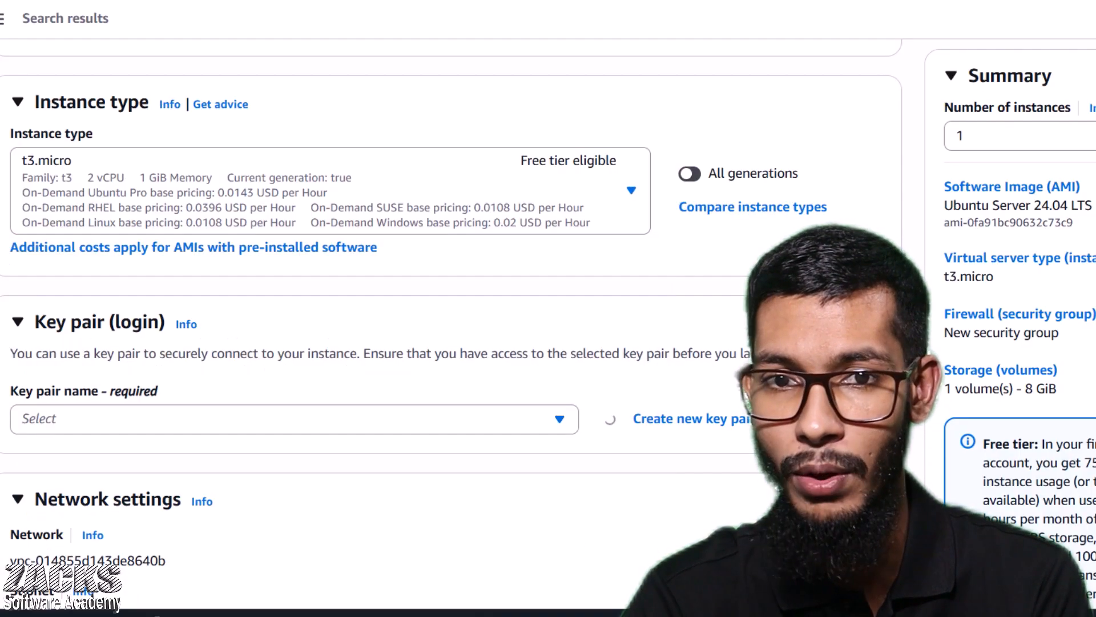
scroll(377, 368, up, 10)
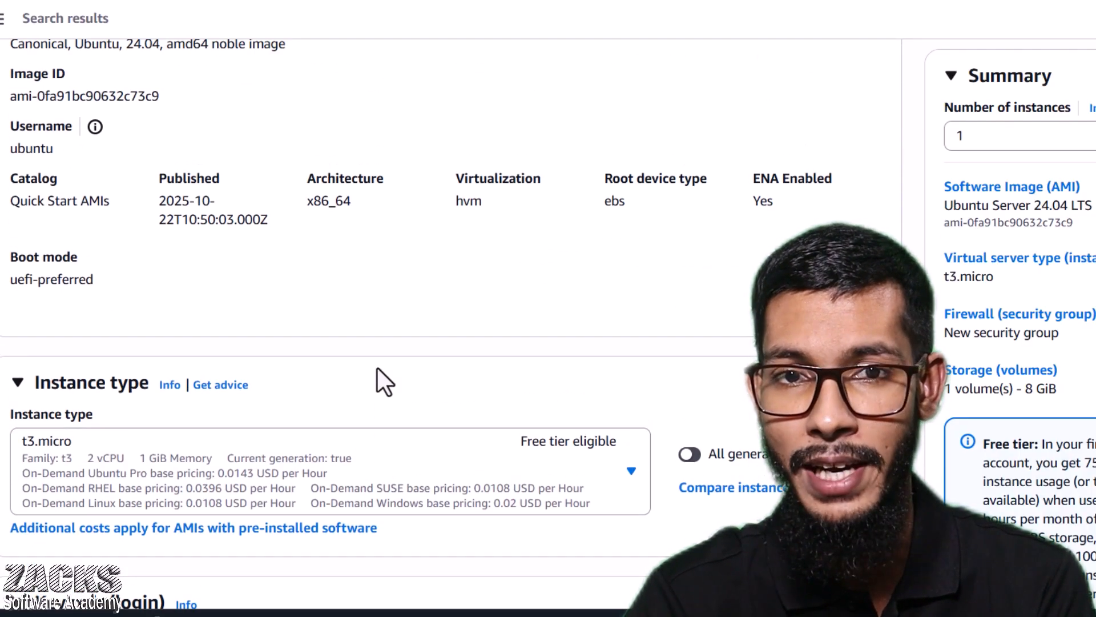
scroll(377, 369, up, 5)
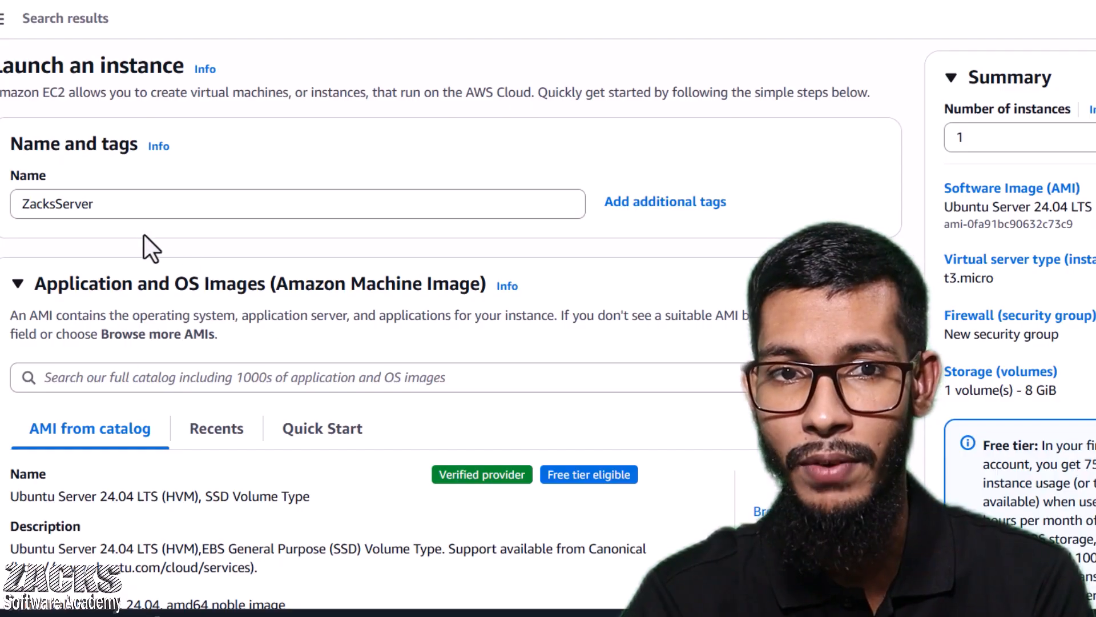
scroll(139, 229, down, 3)
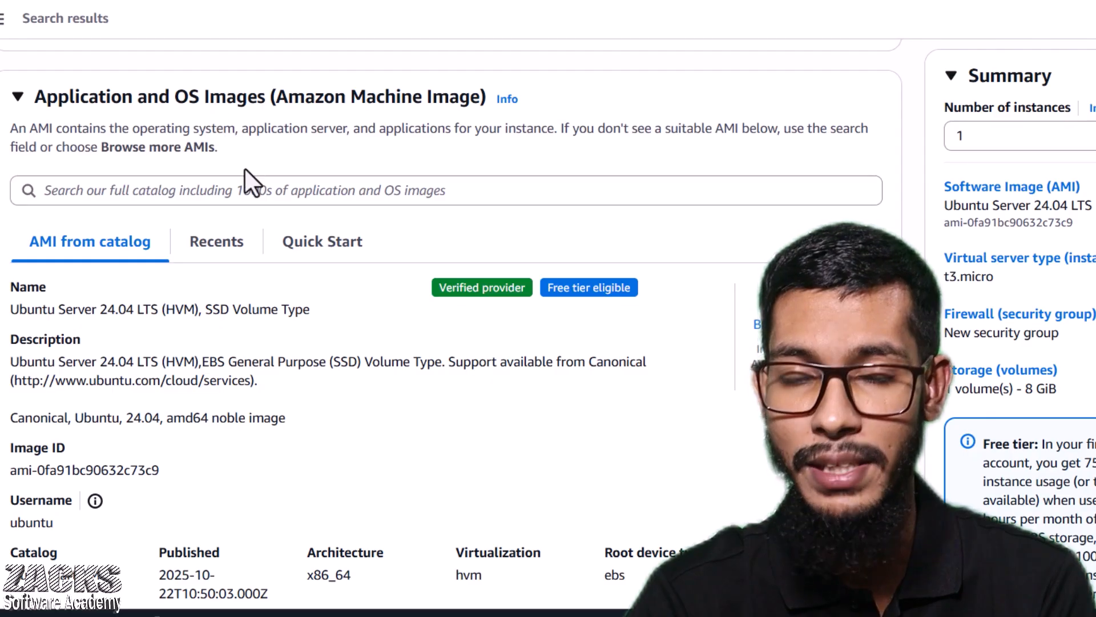
scroll(289, 245, down, 6)
scroll(314, 306, up, 3)
scroll(315, 304, down, 6)
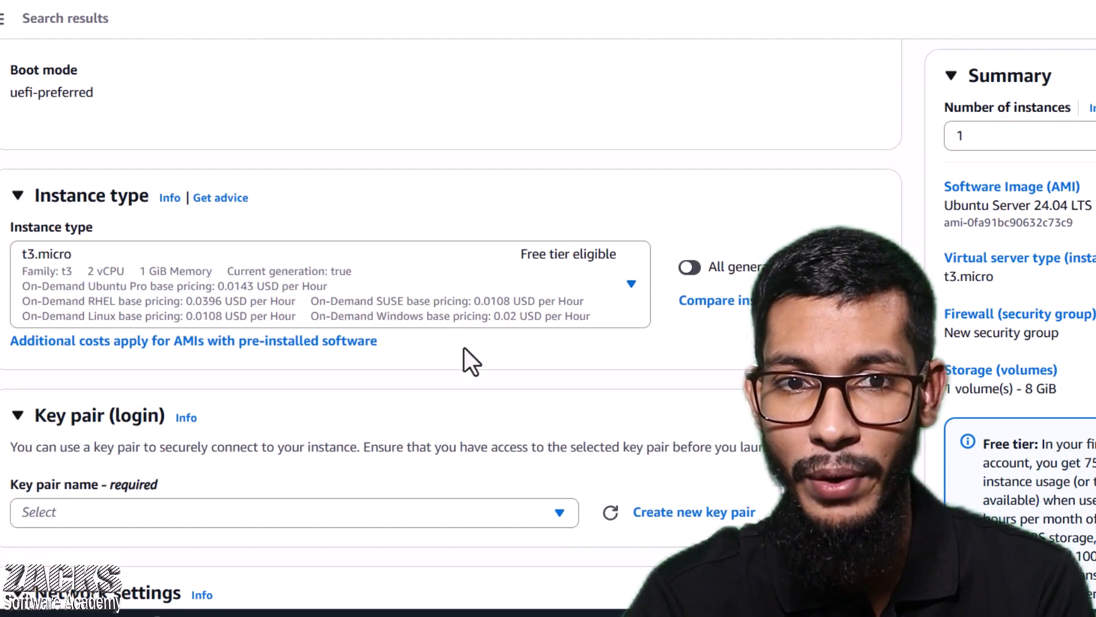
scroll(464, 349, down, 3)
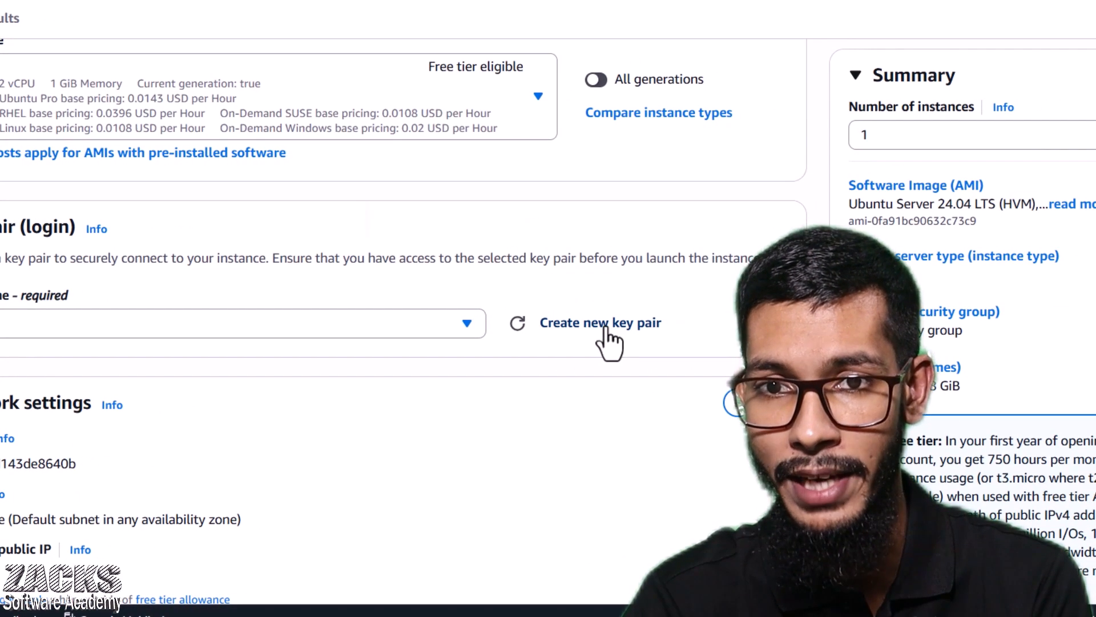
Step: Create an RSA key pair named zacks in .pem format and download zacks.pem
click(604, 330)
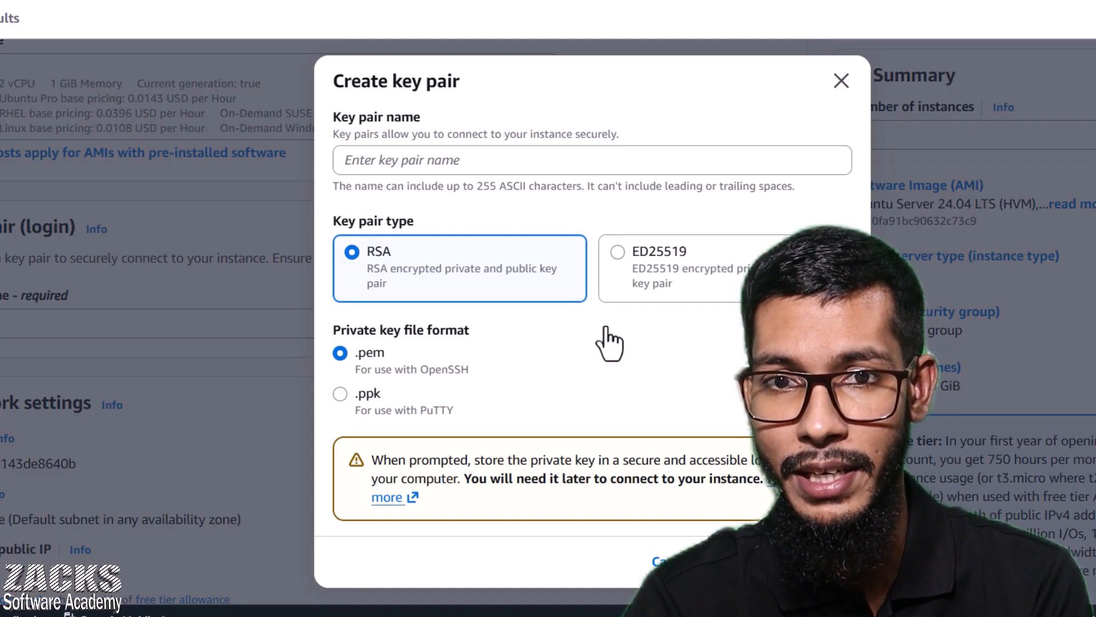
click(443, 165)
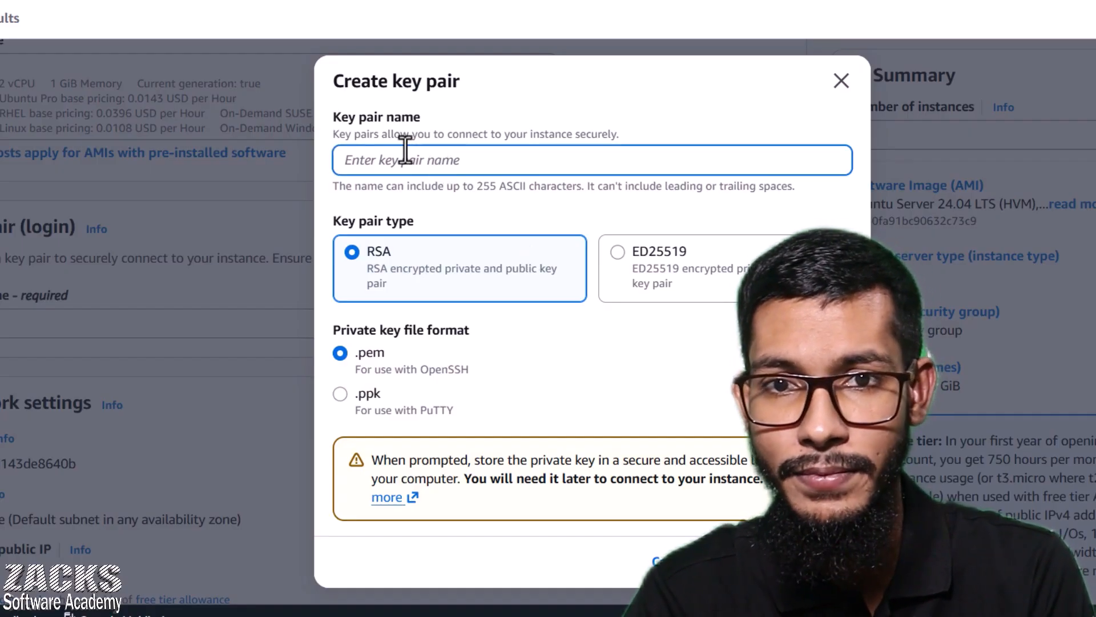
text(za)
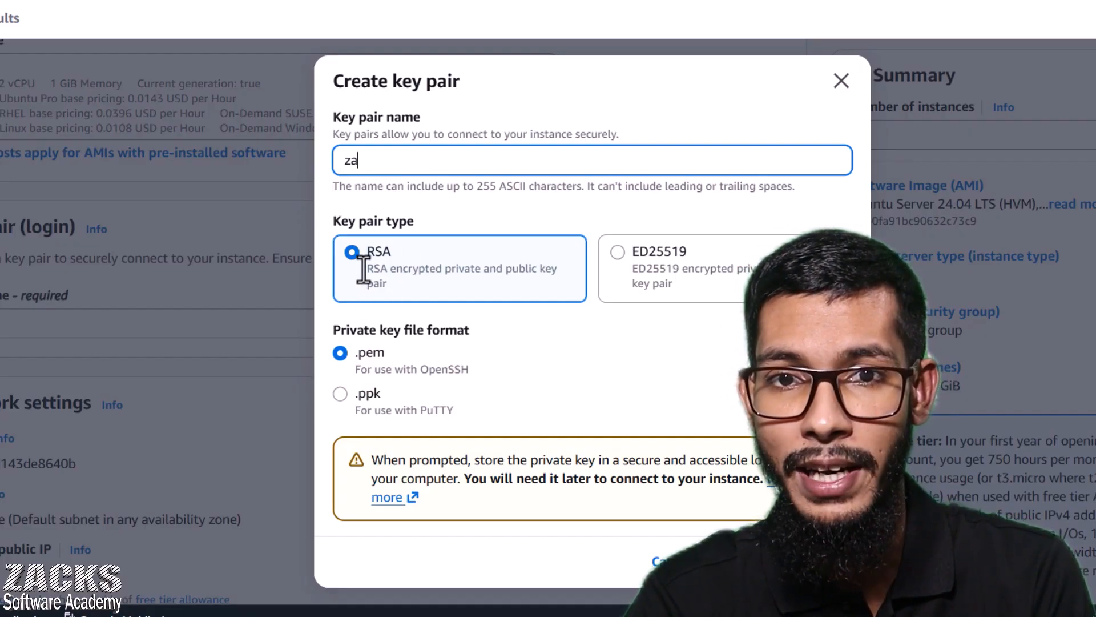
text(cks)
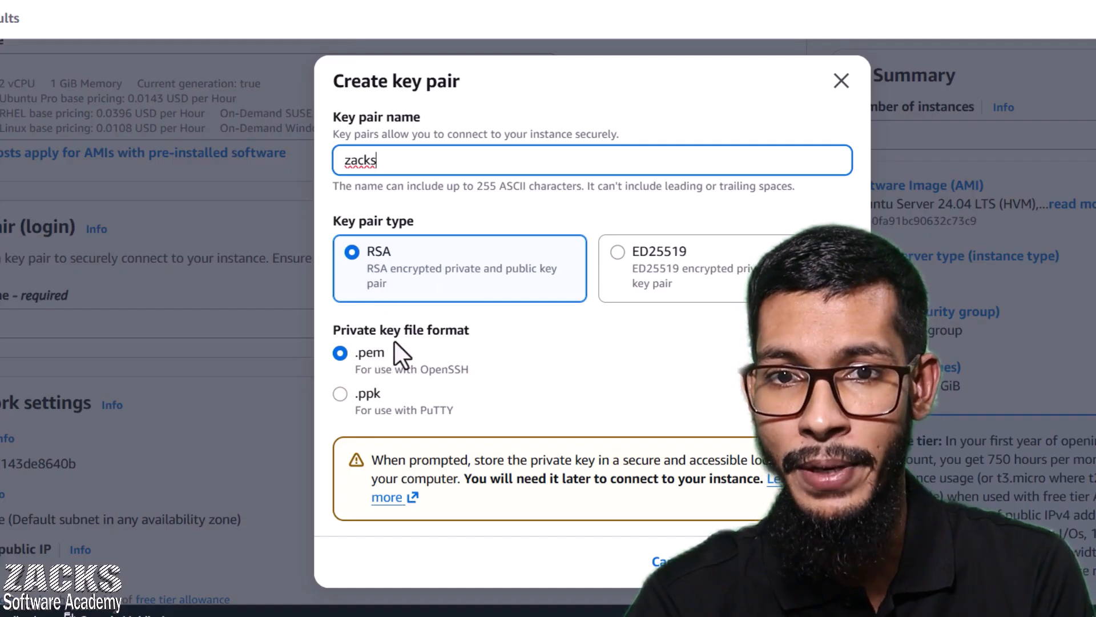
click(344, 393)
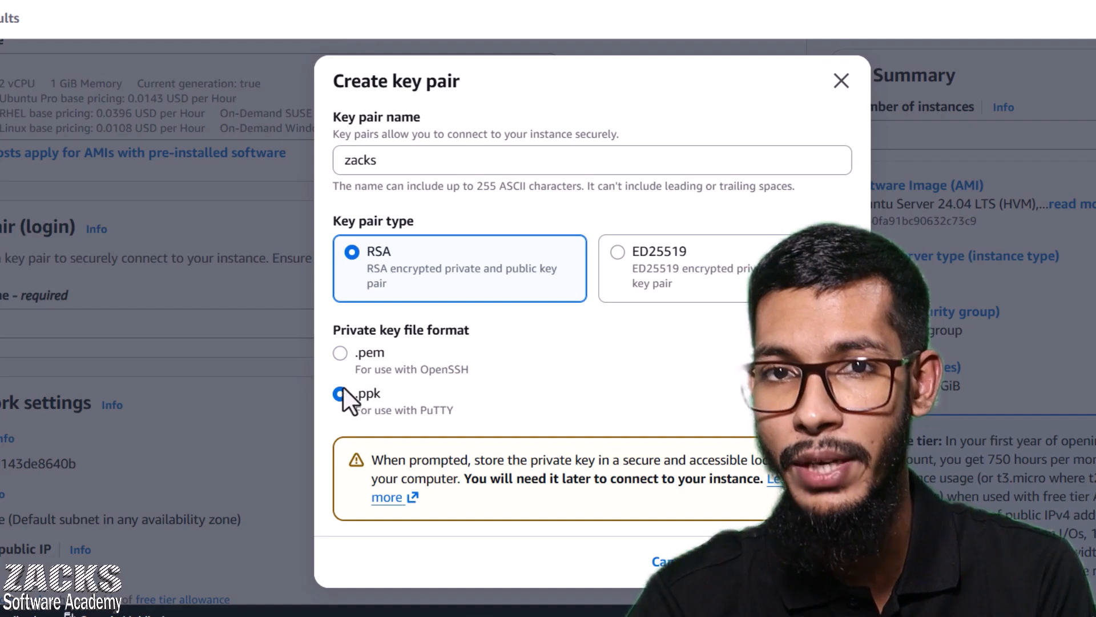
click(341, 353)
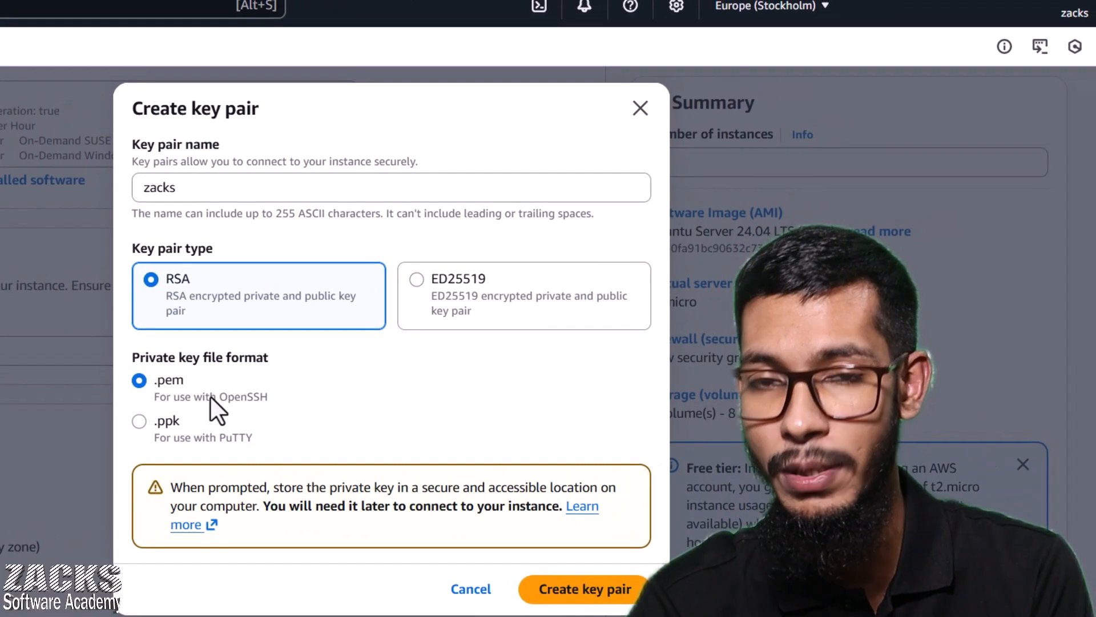
click(568, 597)
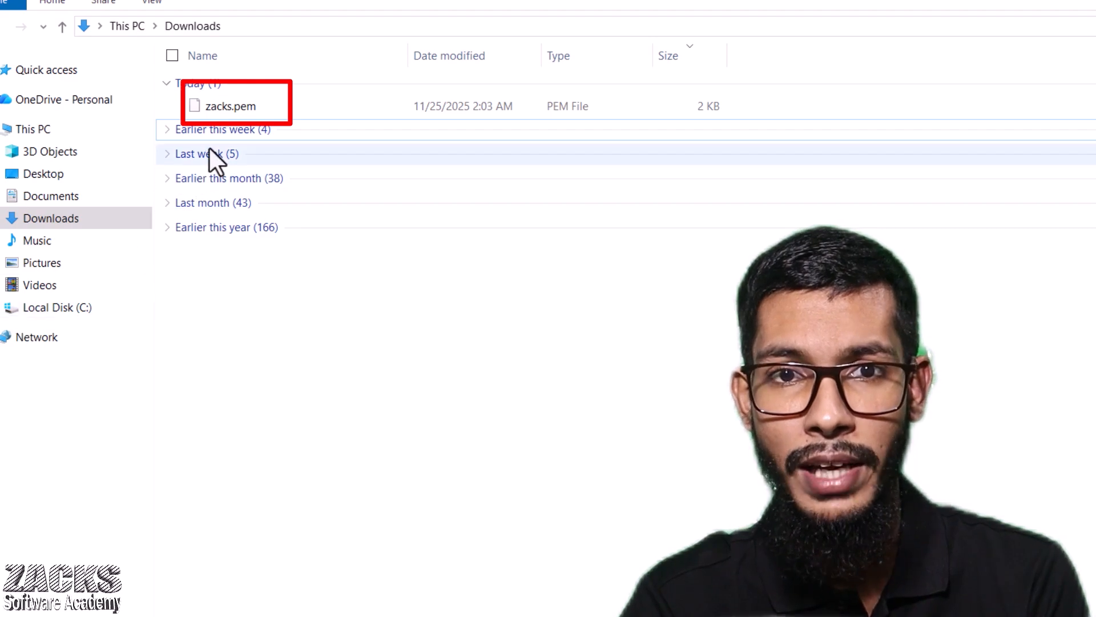
Step: Copy zacks.pem from Downloads and paste it into C:\ZacksSoftwareAcademy
click(224, 104)
right_click(225, 104)
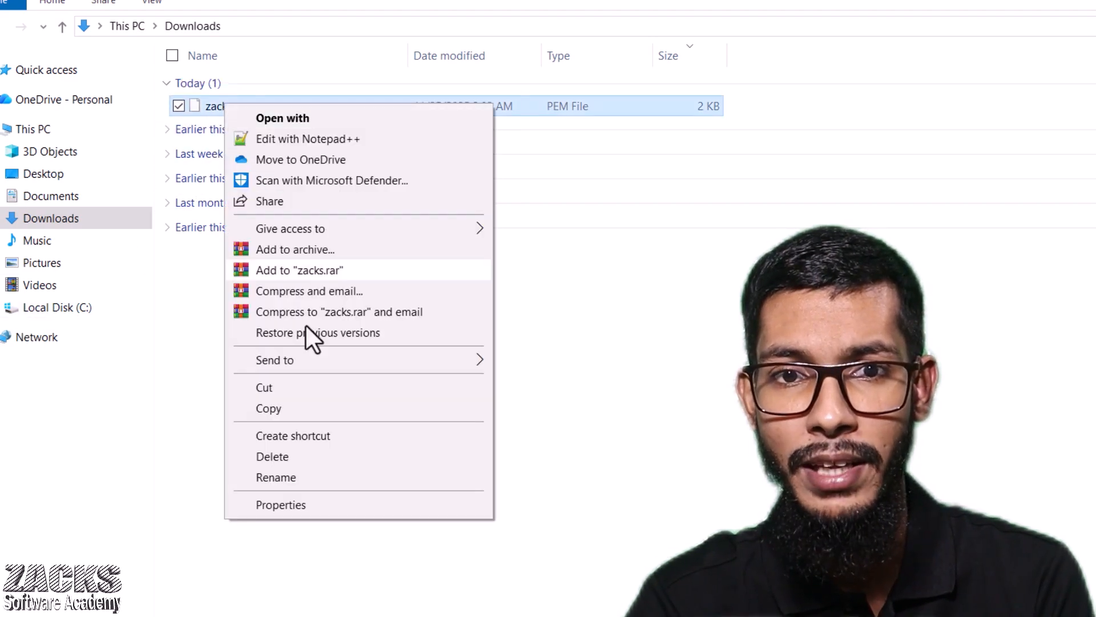
click(302, 409)
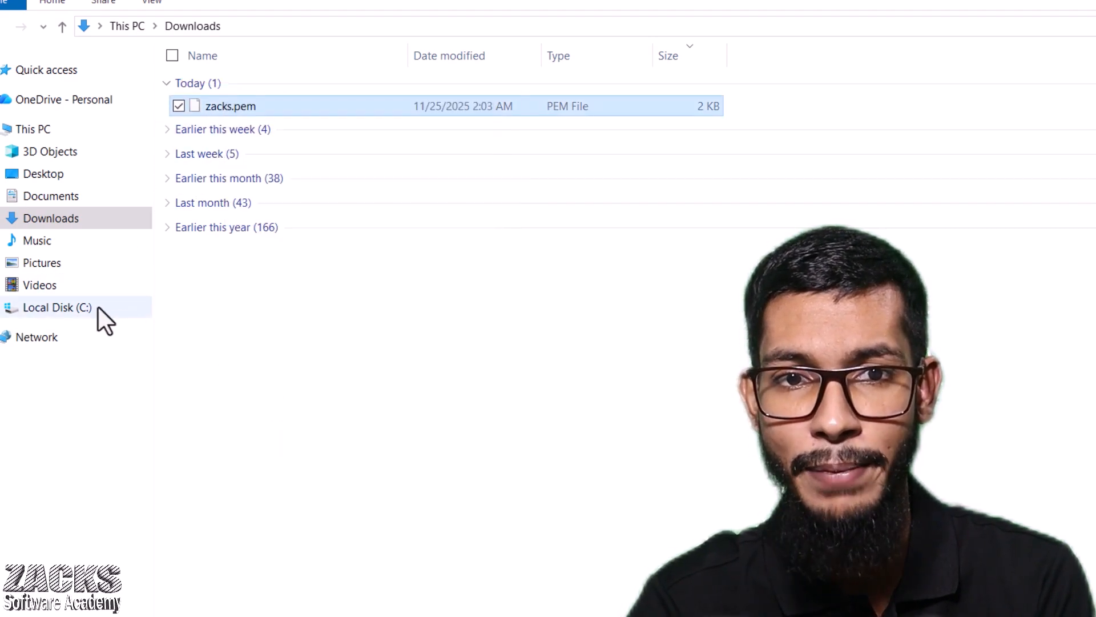
click(98, 307)
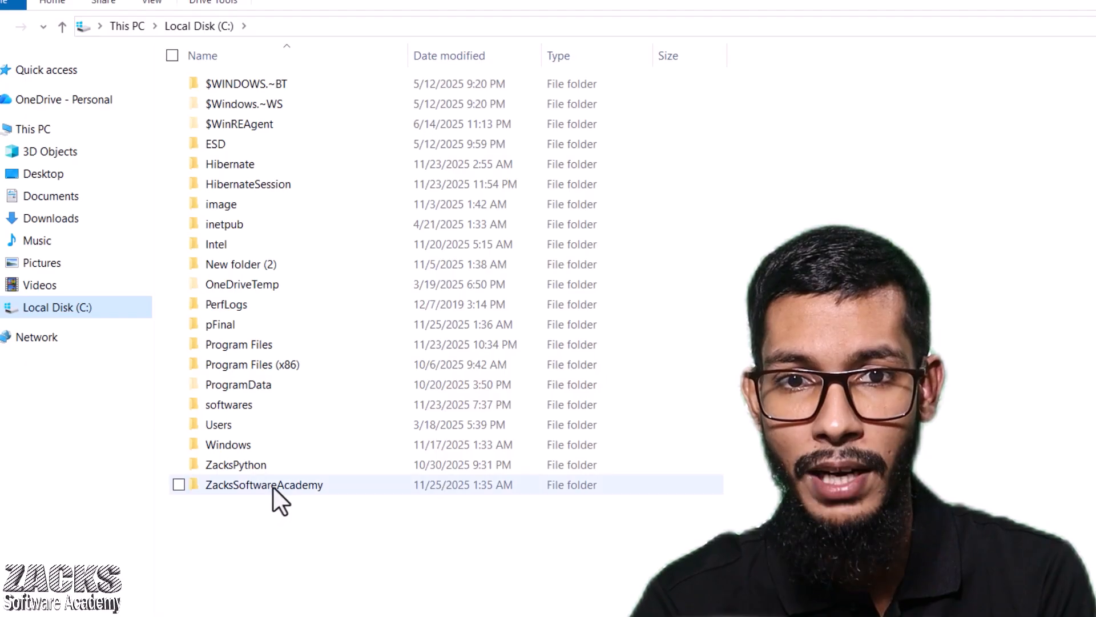
double_click(273, 485)
right_click(357, 136)
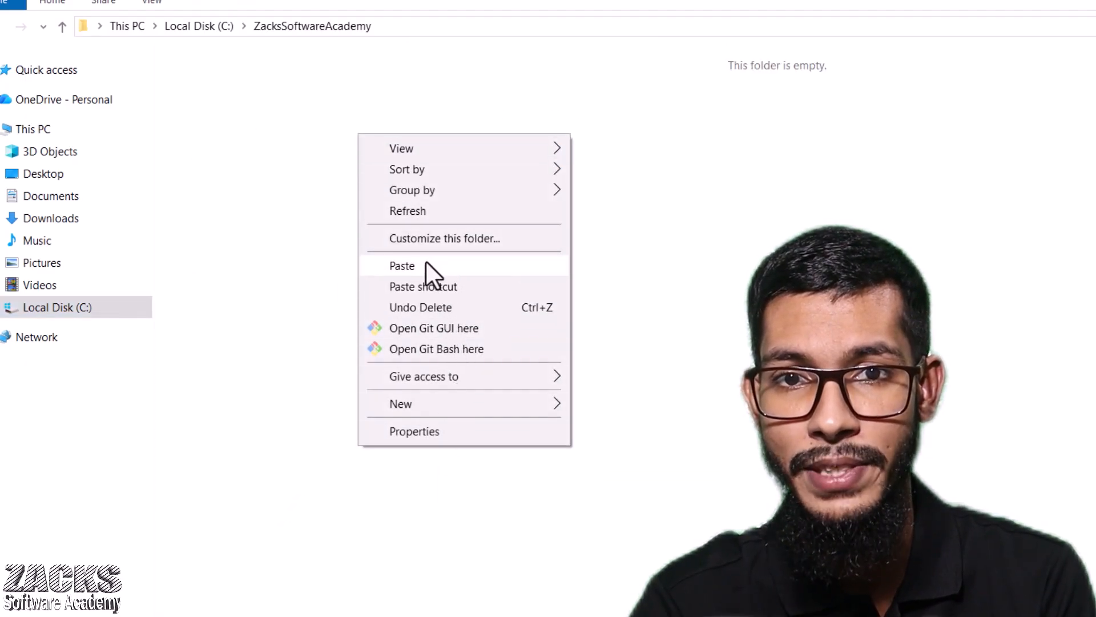
click(426, 264)
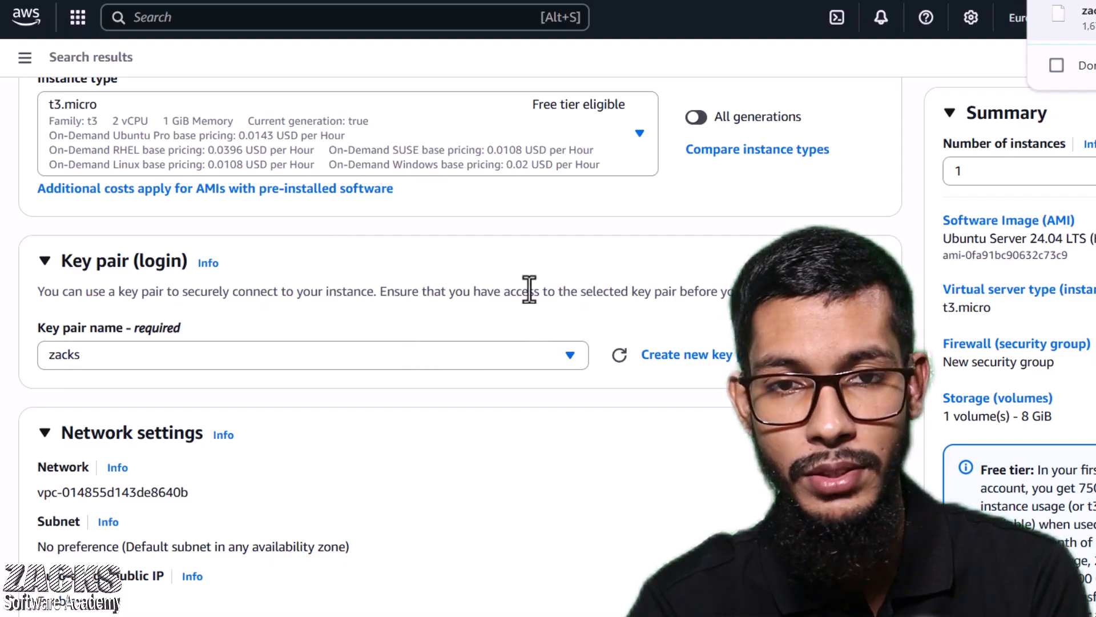
Step: Scroll to Network settings on the launch form and make it editable
scroll(271, 371, down, 2)
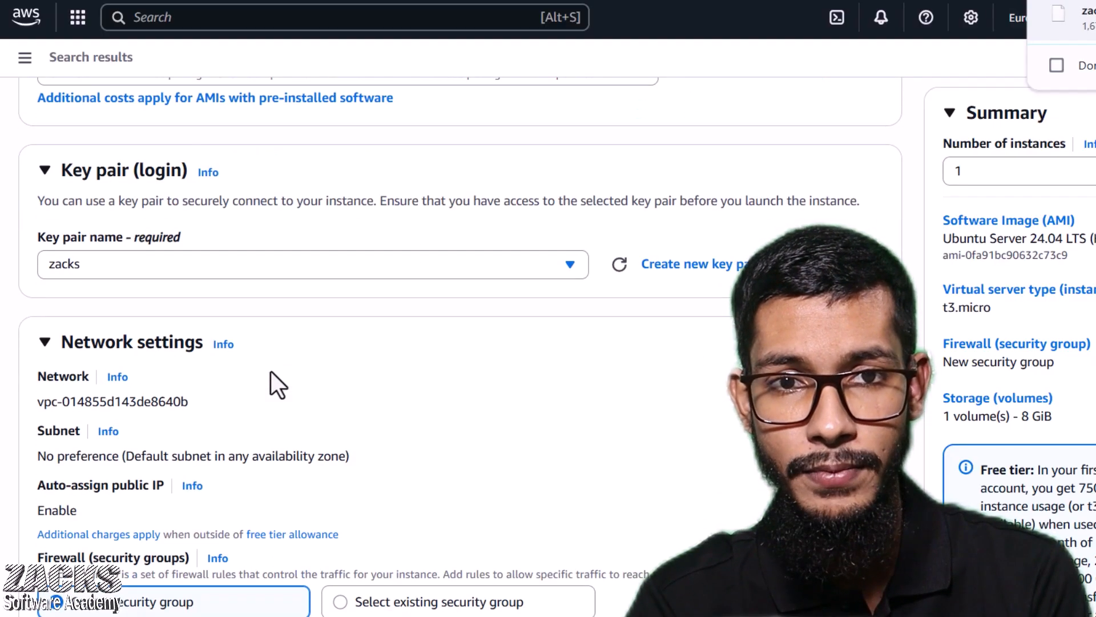
scroll(271, 372, up, 10)
scroll(263, 362, up, 5)
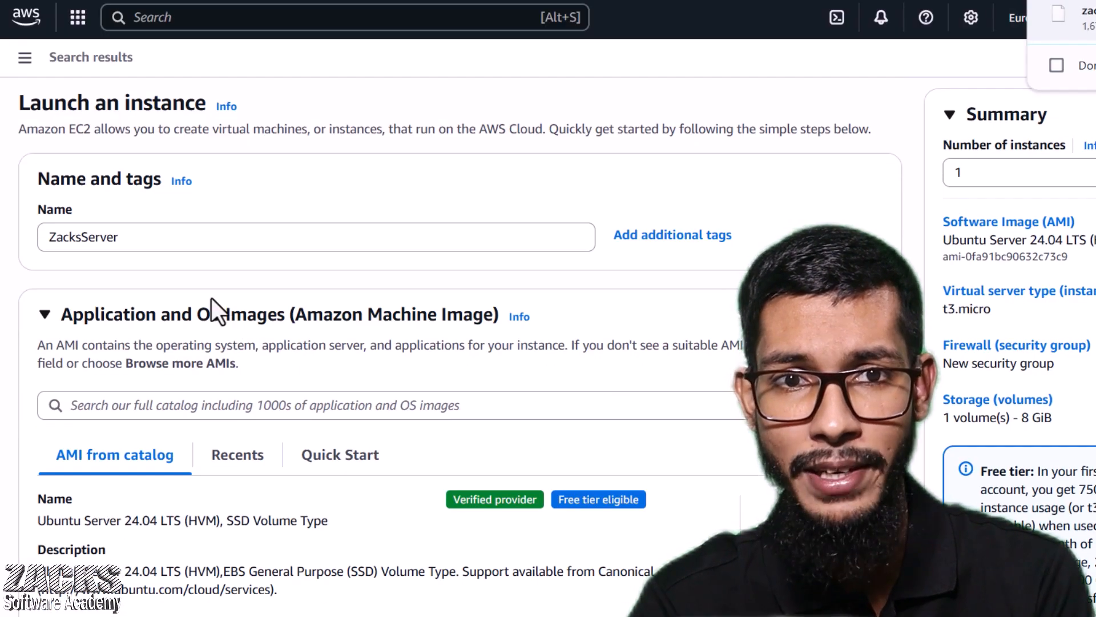
scroll(127, 257, down, 2)
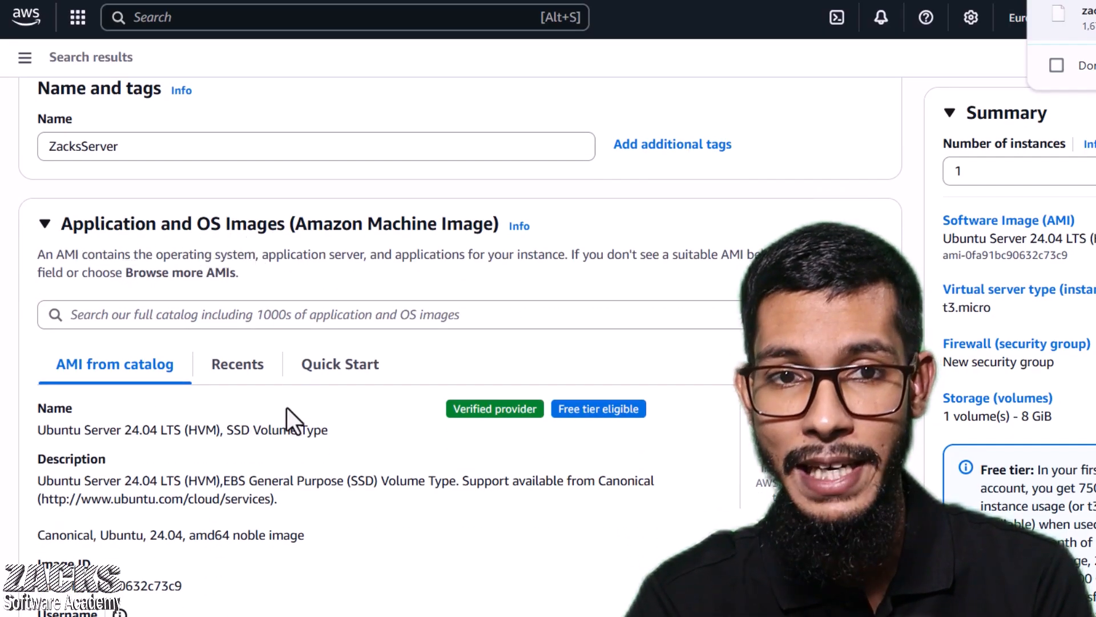
scroll(287, 406, down, 8)
scroll(344, 386, down, 3)
scroll(368, 371, down, 6)
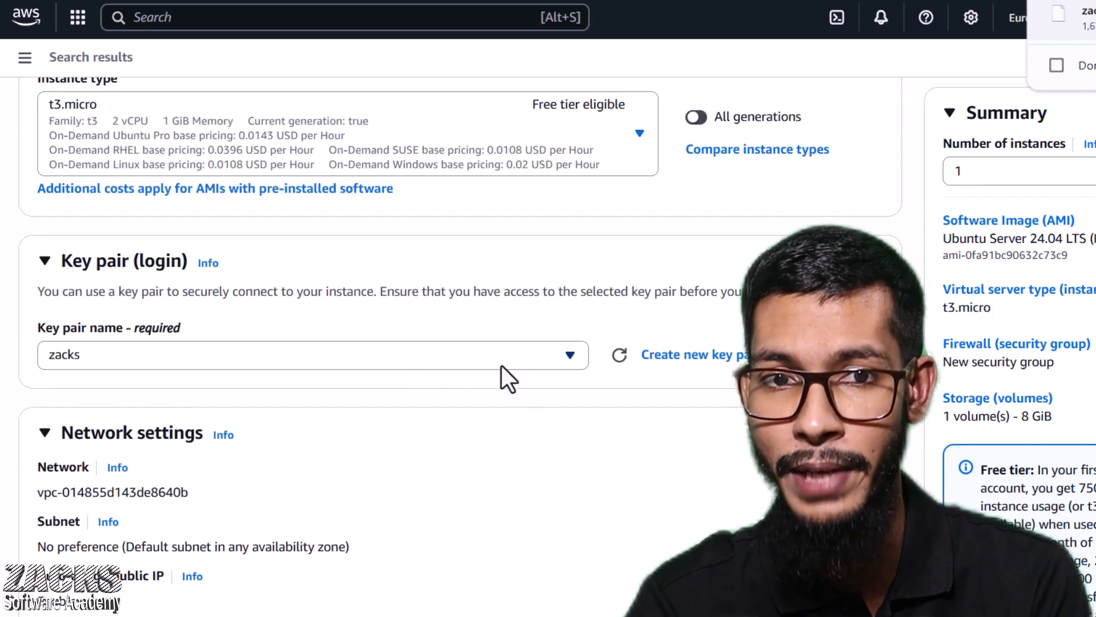
scroll(501, 368, down, 3)
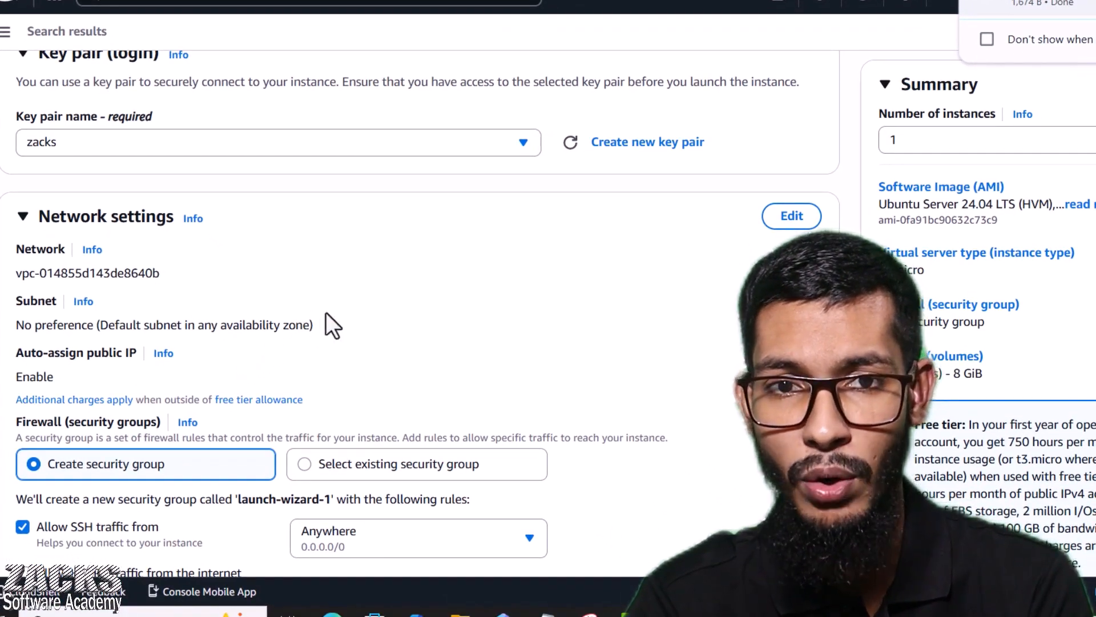
click(792, 216)
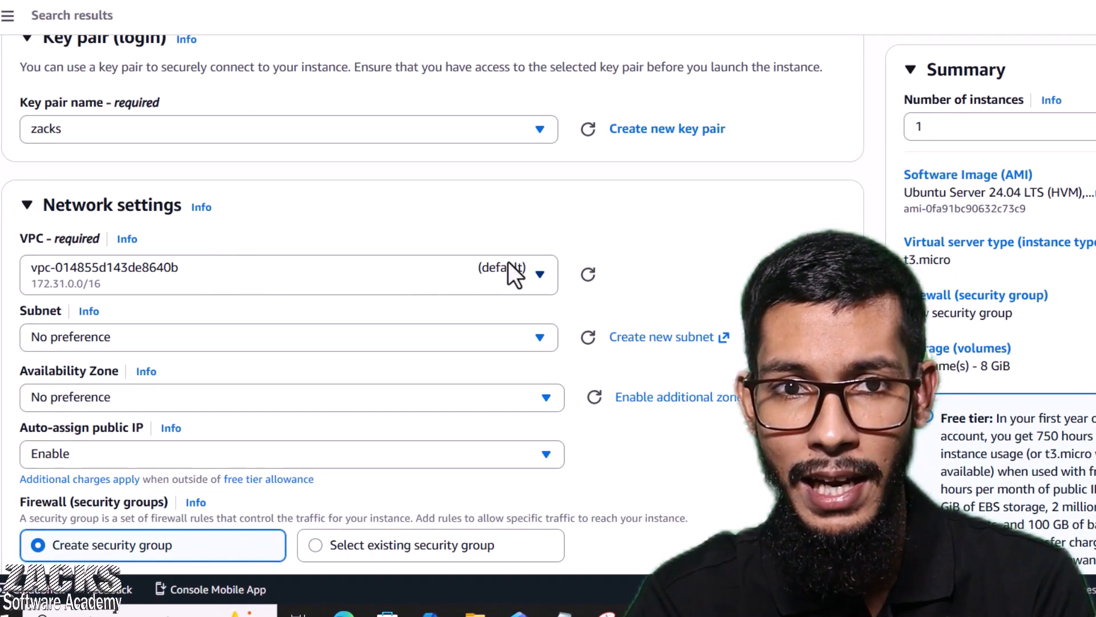
Step: Review the VPC and subnet lists, keeping the default VPC and No preference subnet
click(540, 273)
click(540, 273)
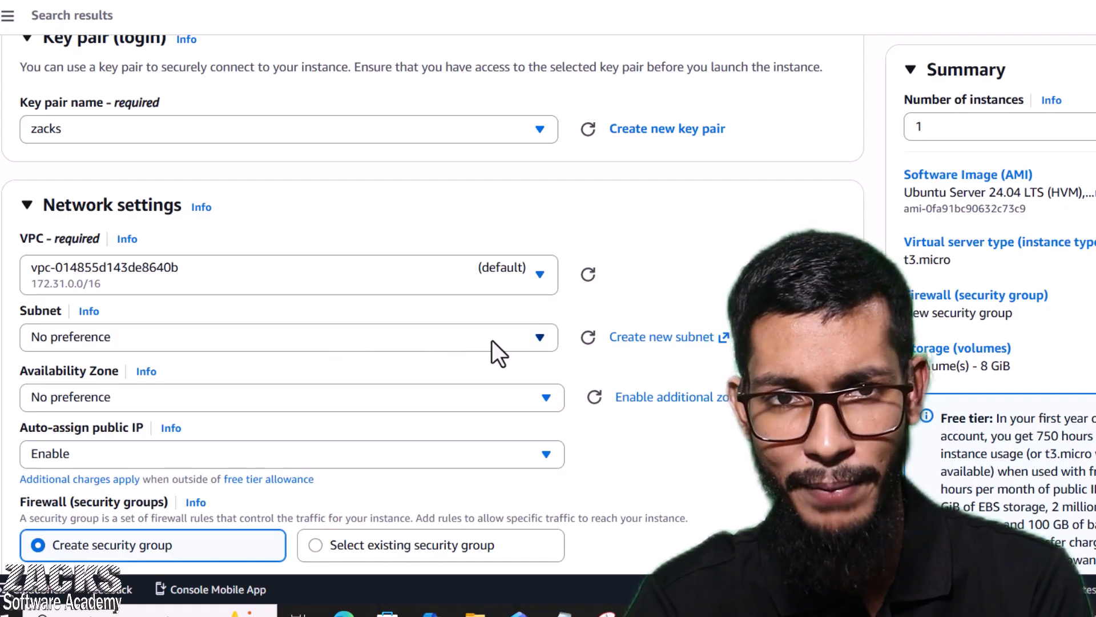
click(539, 338)
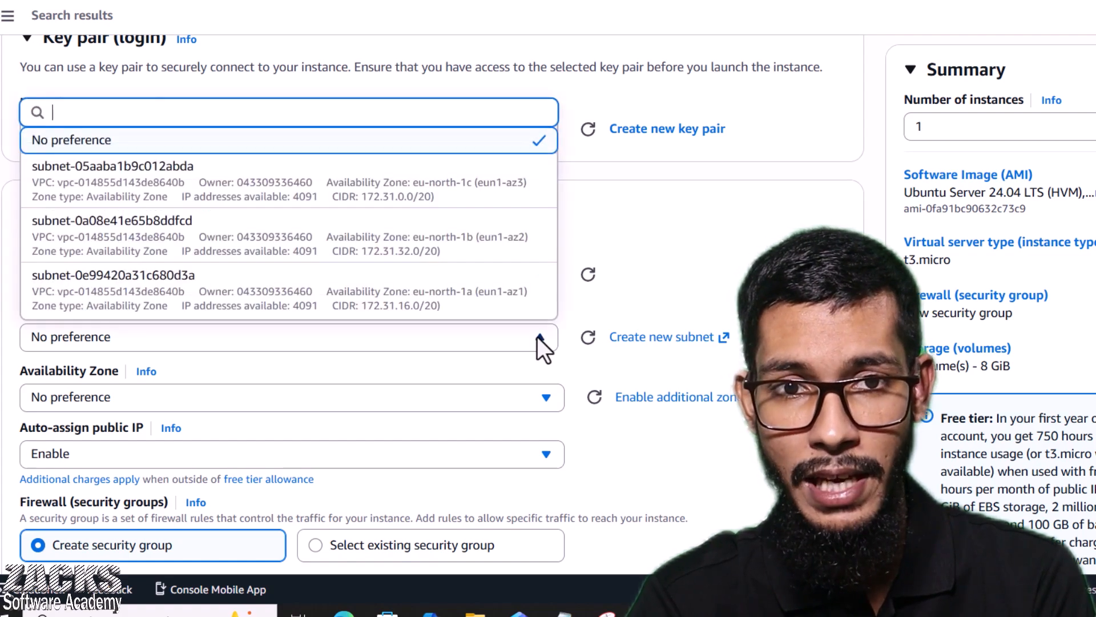
click(638, 256)
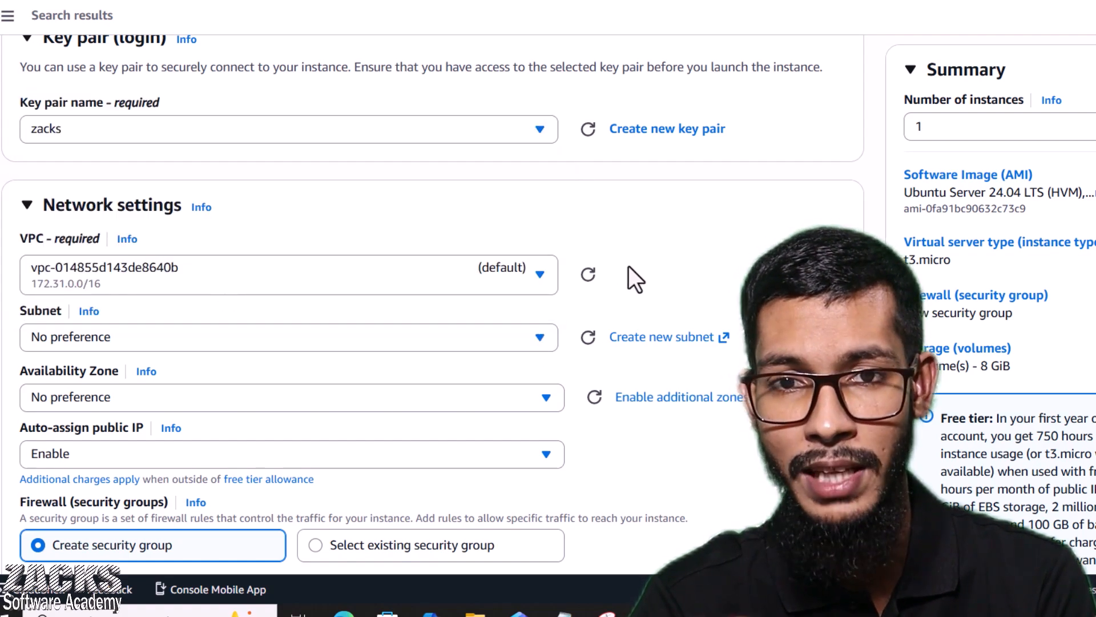
Step: Check the Availability Zone options, leaving No preference selected
scroll(377, 309, down, 2)
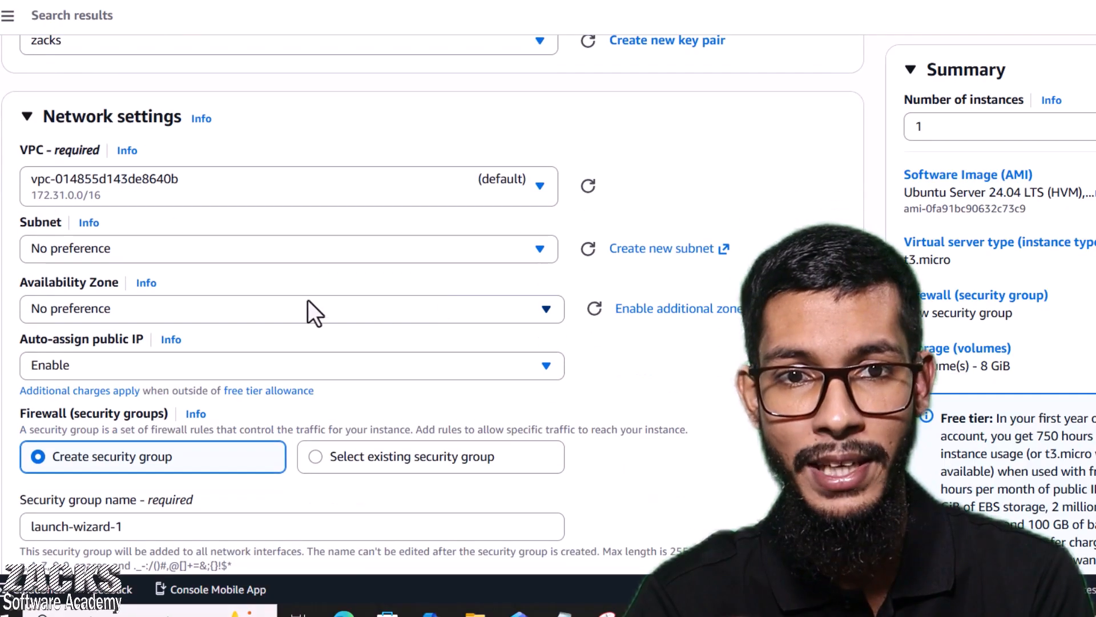
click(311, 309)
right_click(432, 365)
click(259, 266)
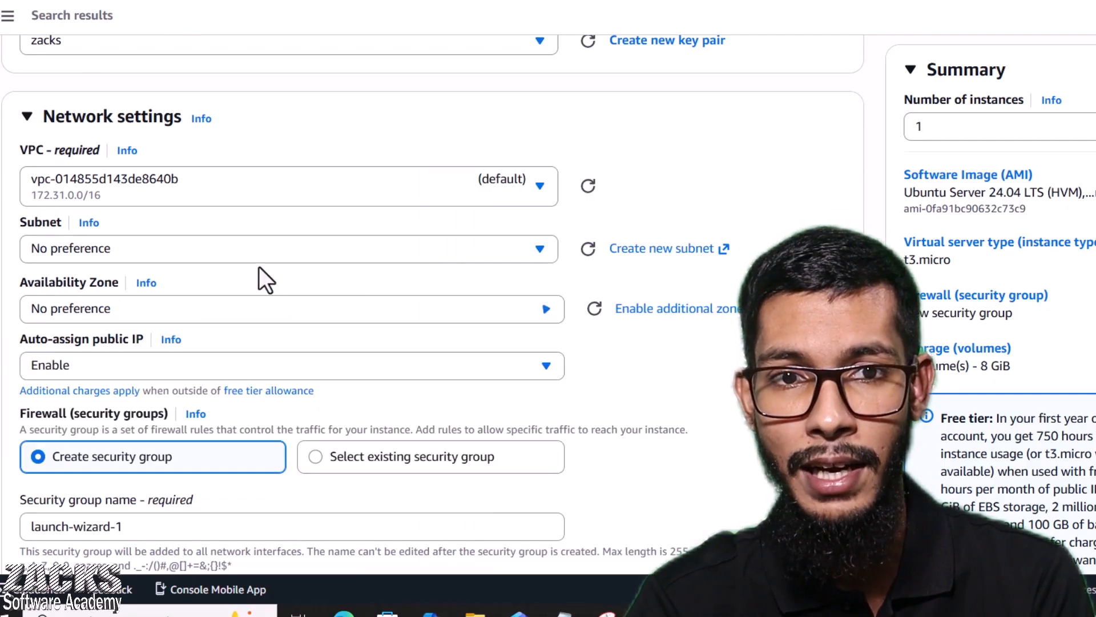
click(543, 311)
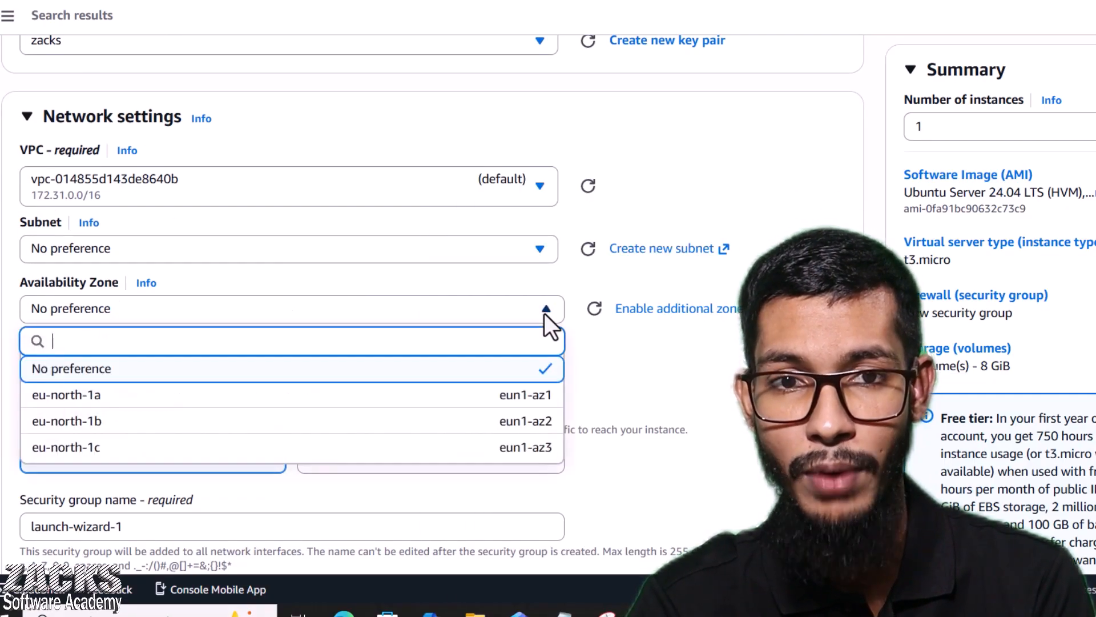
click(651, 336)
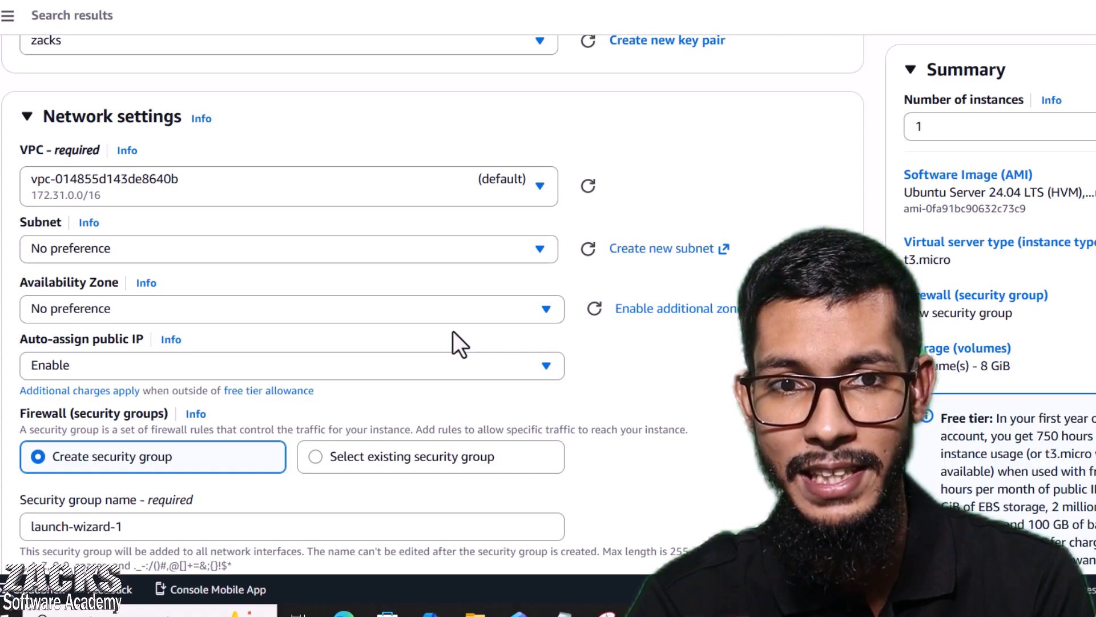
scroll(453, 331, down, 3)
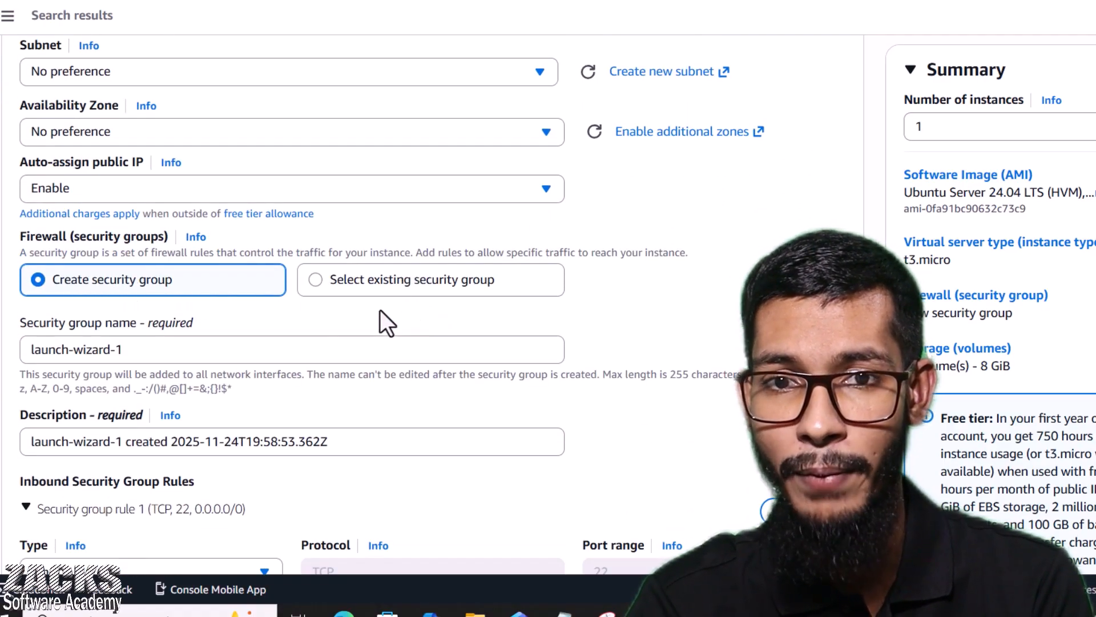
click(317, 280)
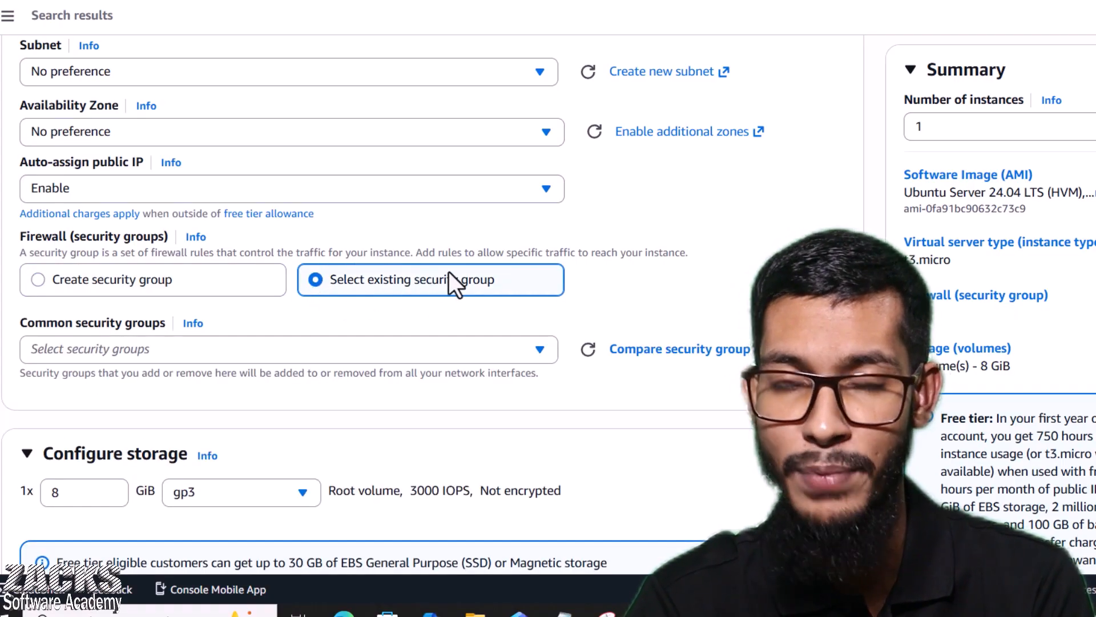
click(38, 280)
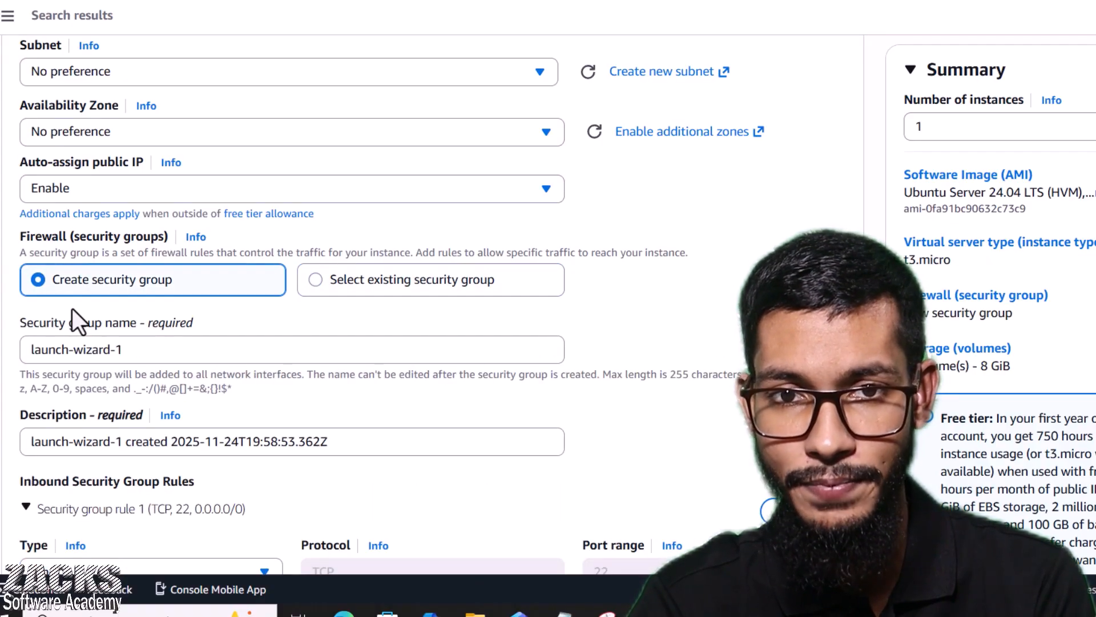
scroll(74, 309, down, 5)
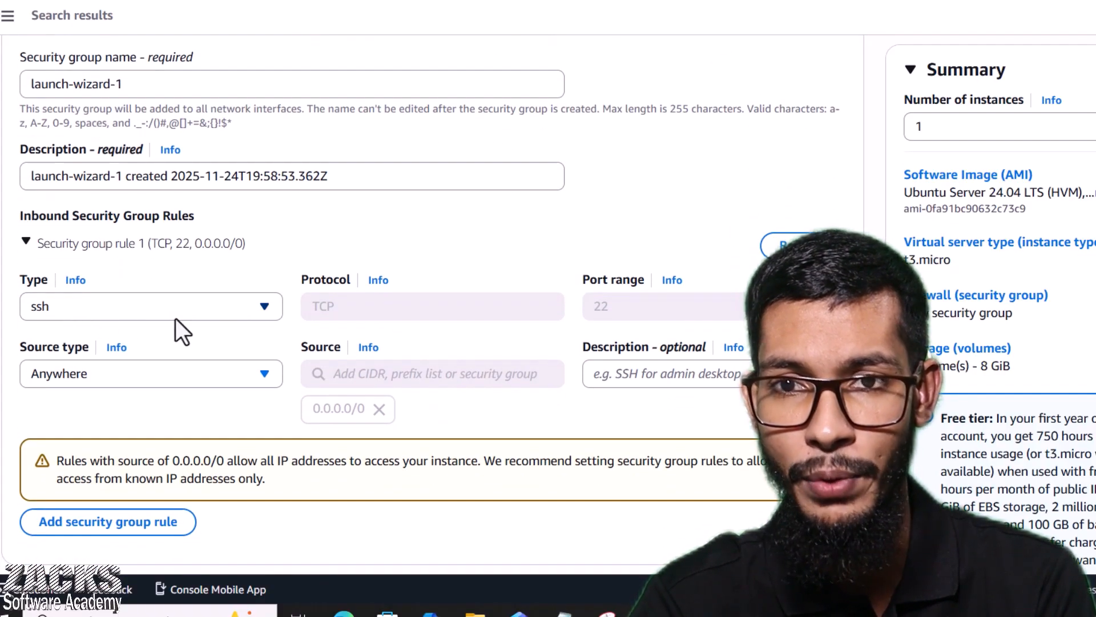
scroll(176, 320, down, 6)
scroll(176, 320, up, 6)
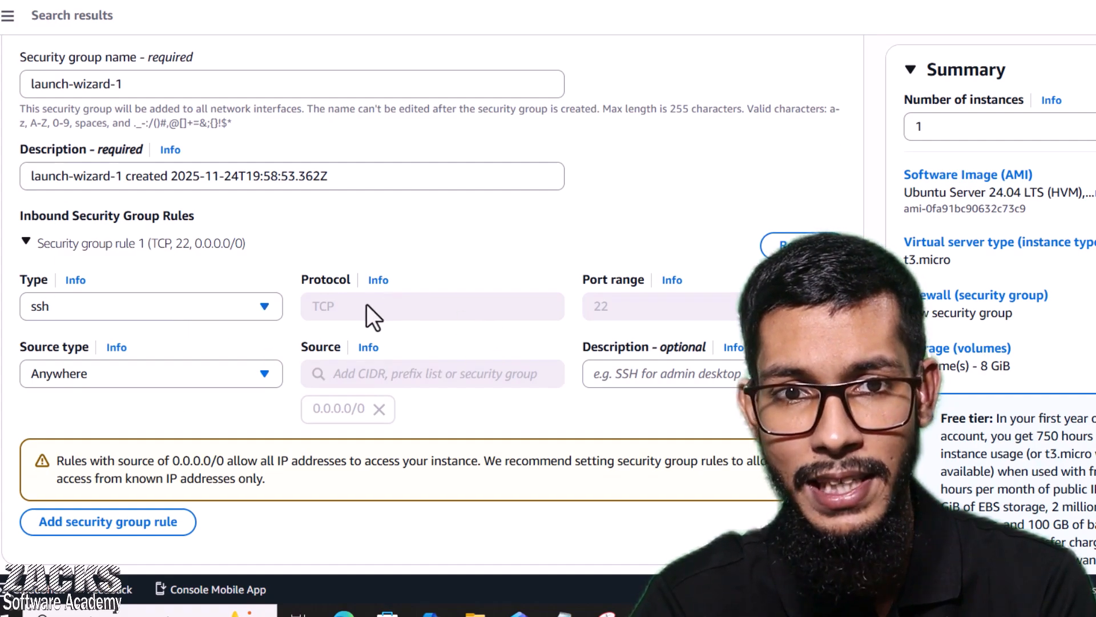
scroll(367, 306, down, 6)
scroll(361, 303, up, 15)
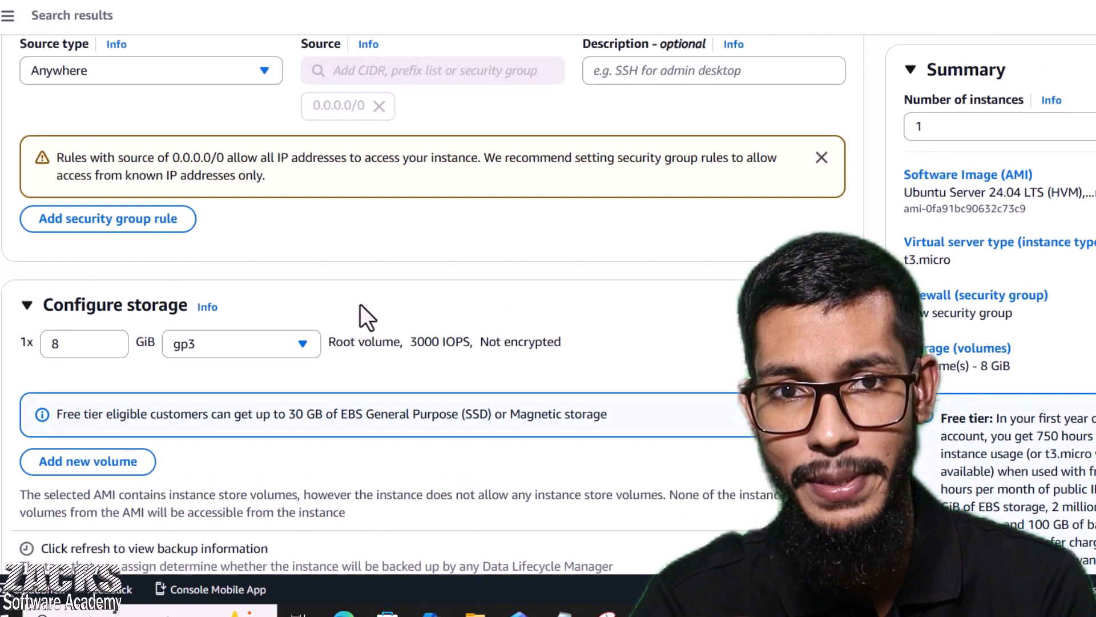
Step: Collapse the Network settings section of the ZacksServer launch form and scroll back up
scroll(354, 301, up, 3)
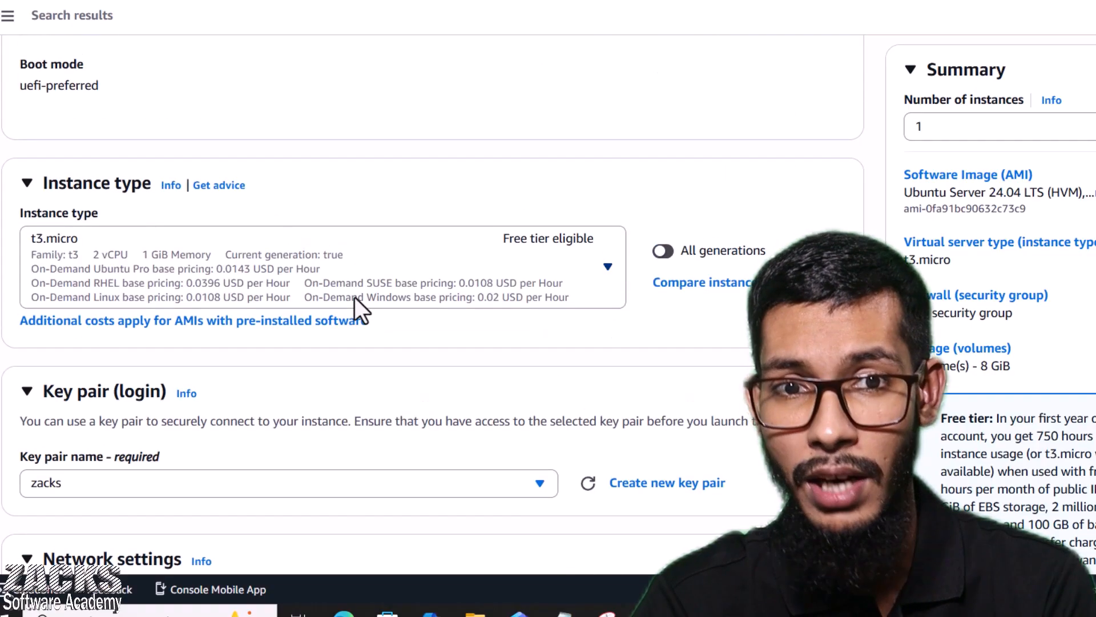
scroll(354, 297, down, 4)
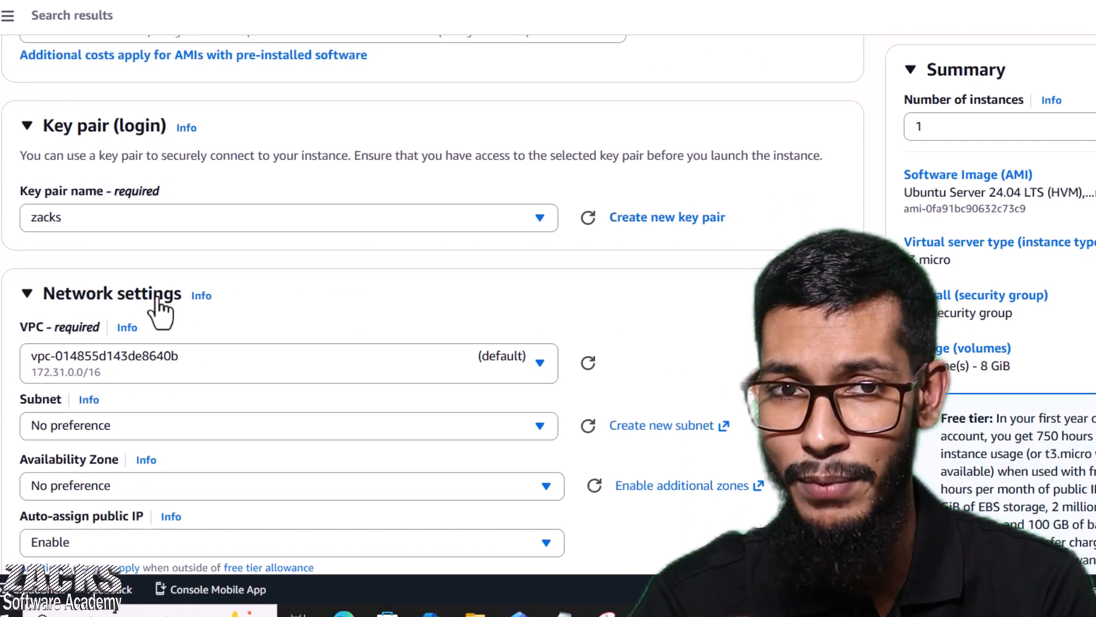
click(28, 295)
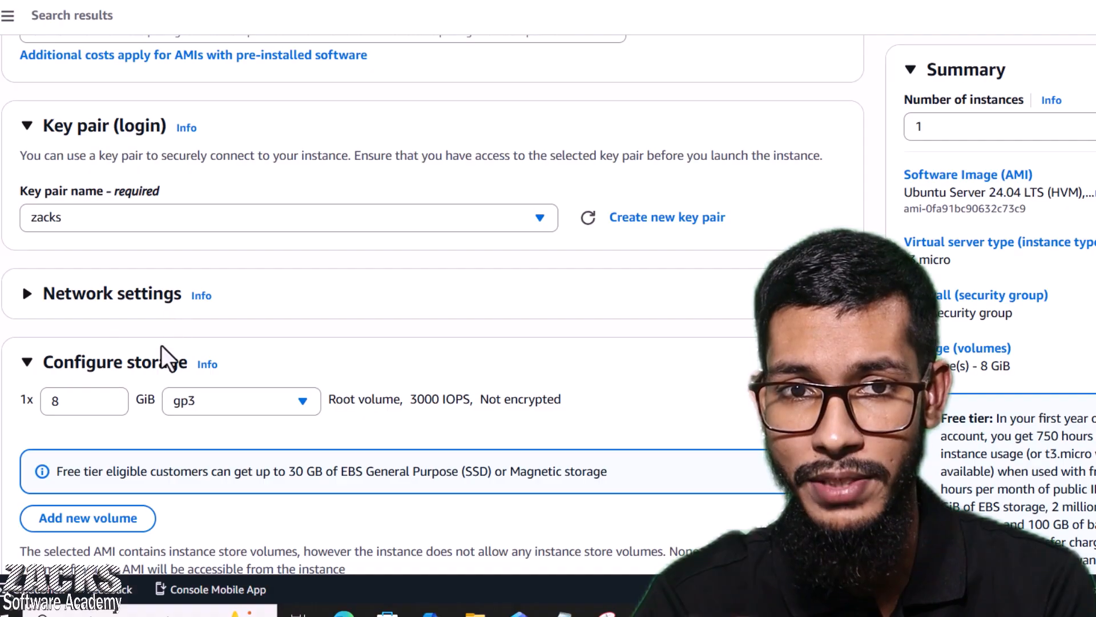
scroll(115, 382, down, 2)
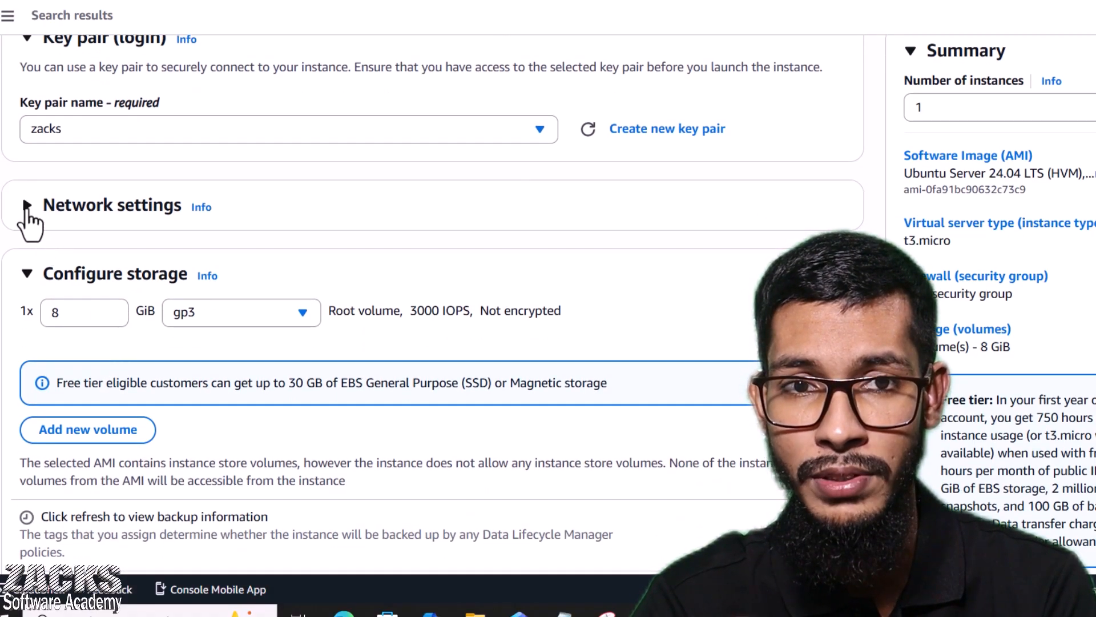
click(27, 206)
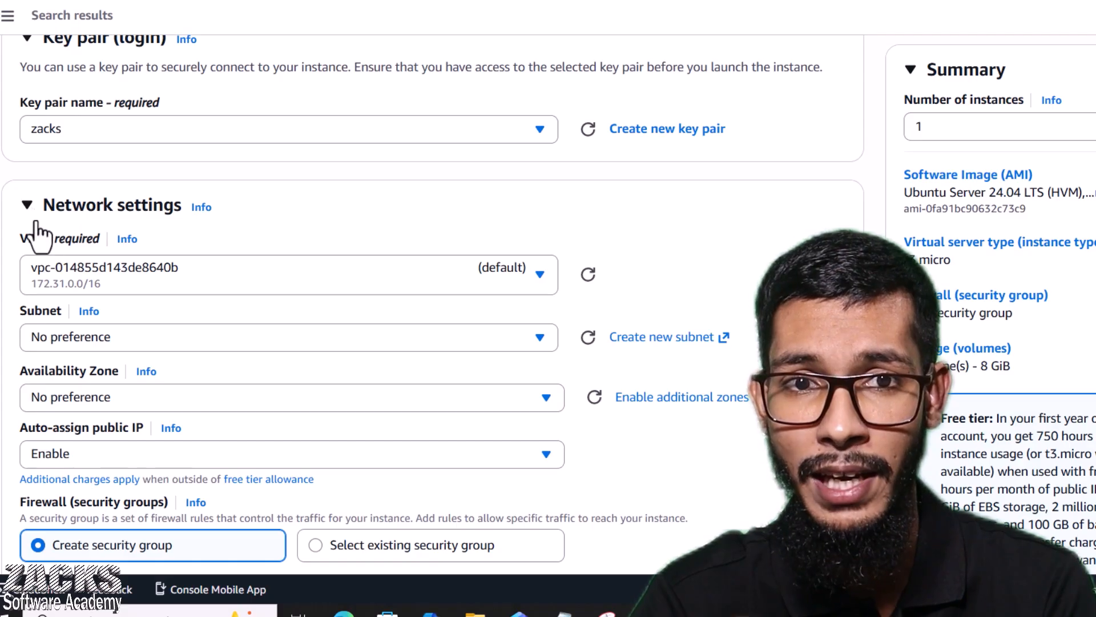
click(27, 206)
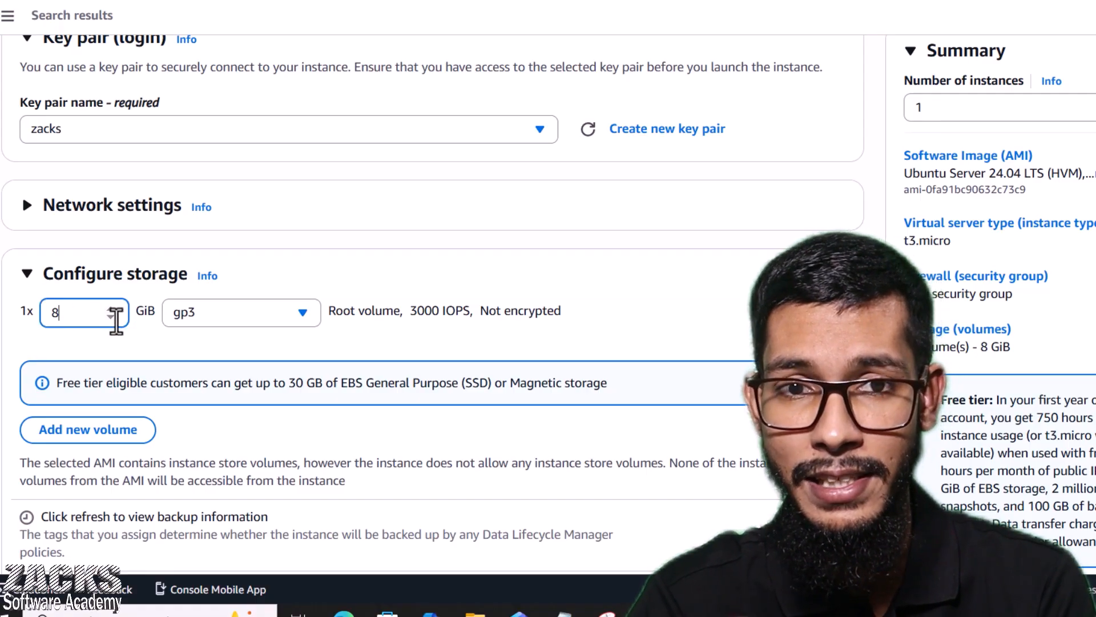
scroll(92, 323, down, 3)
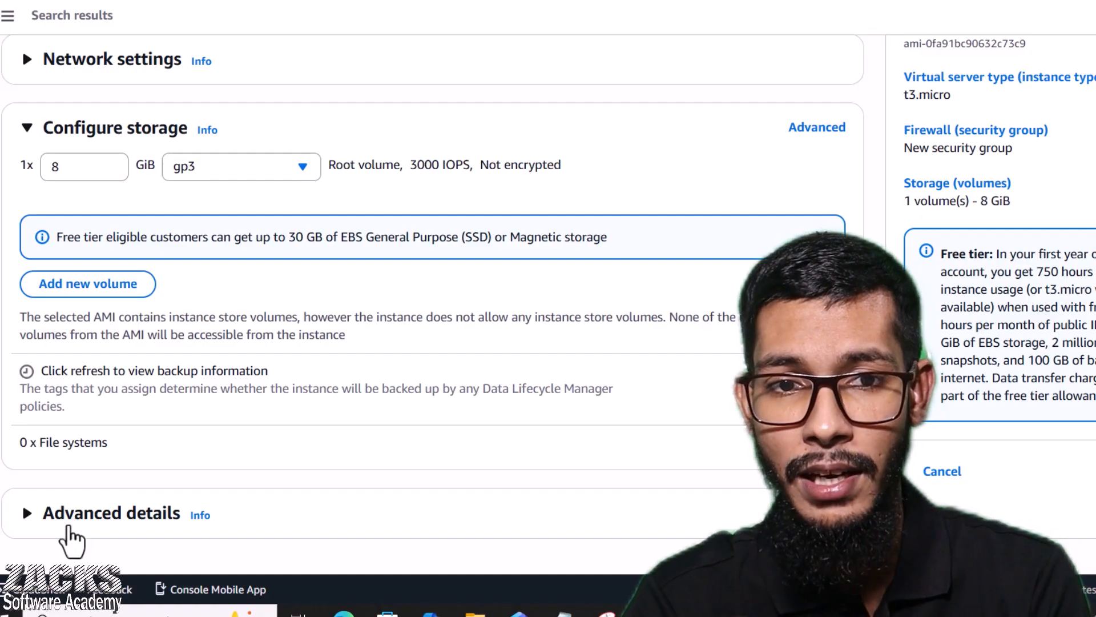
scroll(74, 531, up, 10)
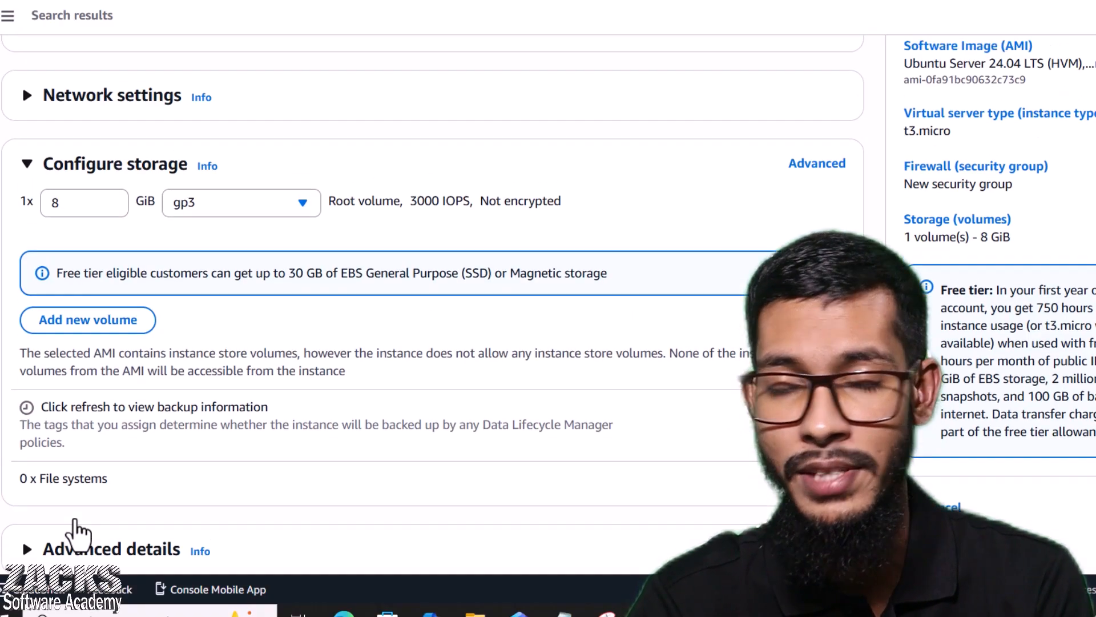
scroll(83, 462, up, 6)
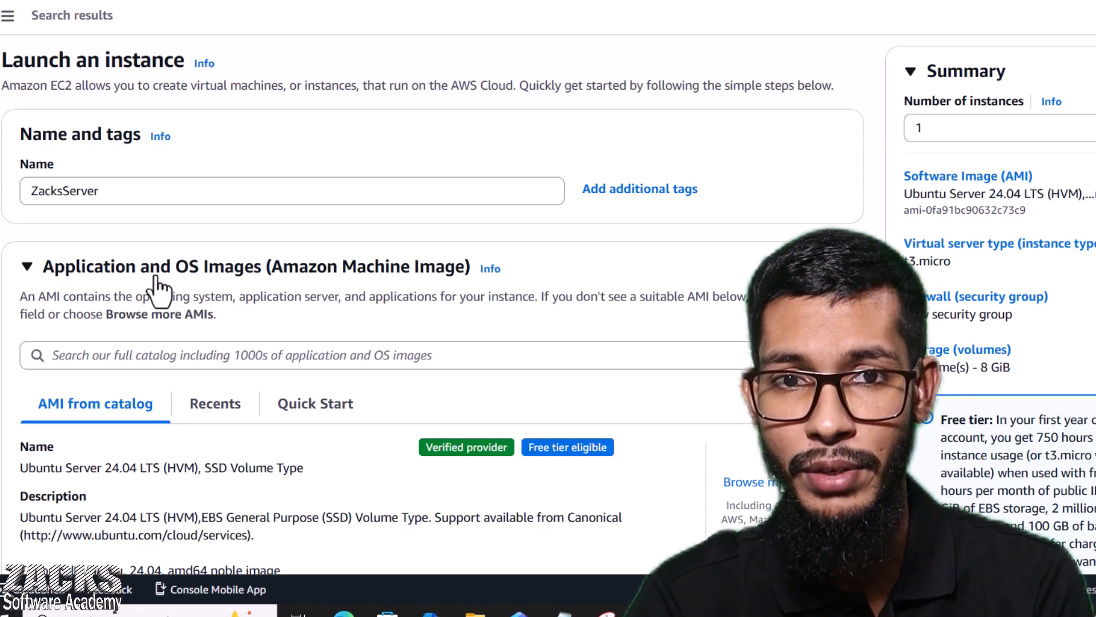
scroll(580, 410, down, 3)
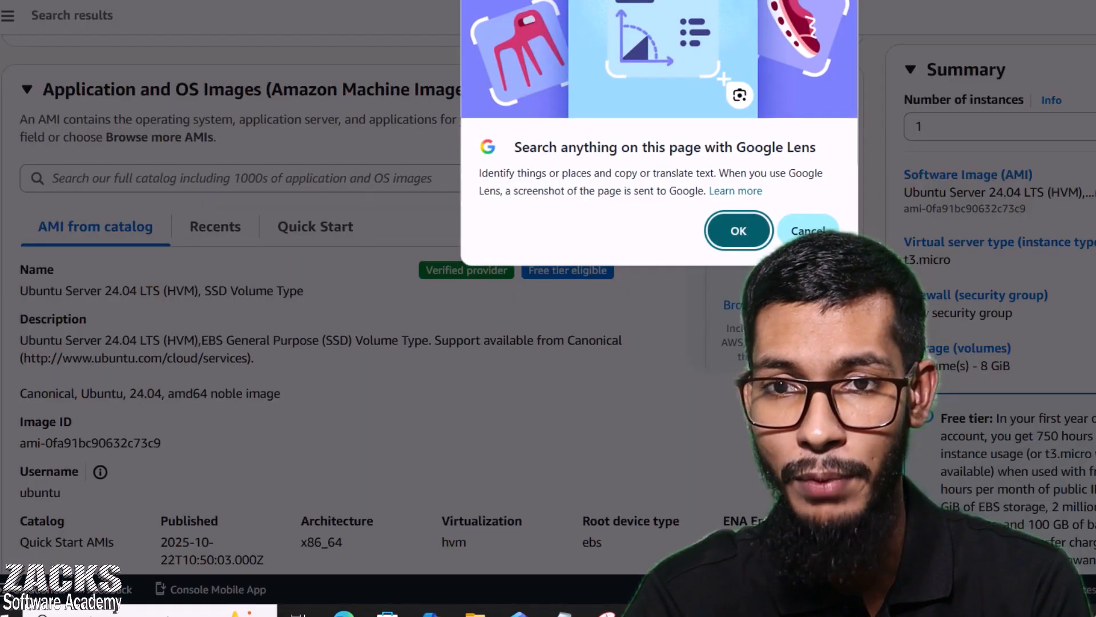
click(809, 232)
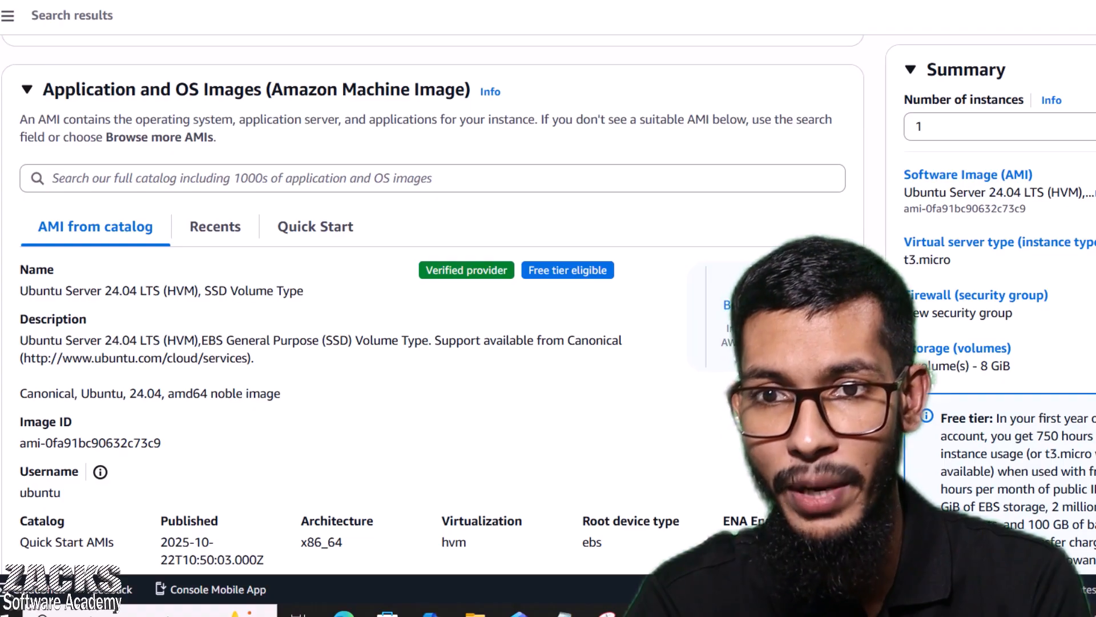
scroll(434, 308, down, 3)
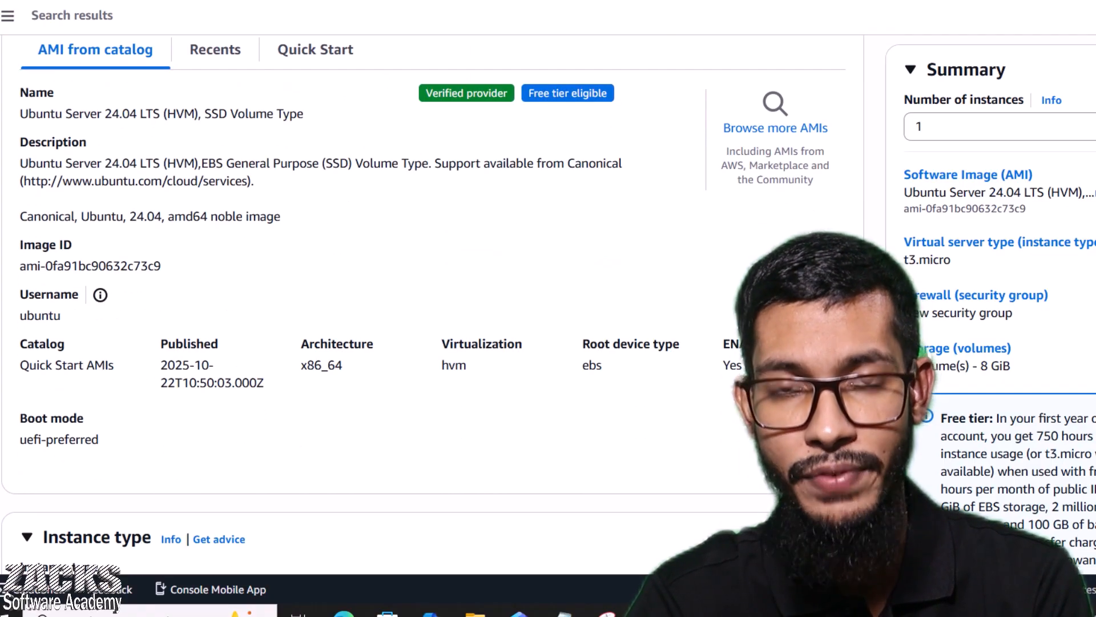
scroll(554, 328, down, 1)
scroll(554, 316, down, 3)
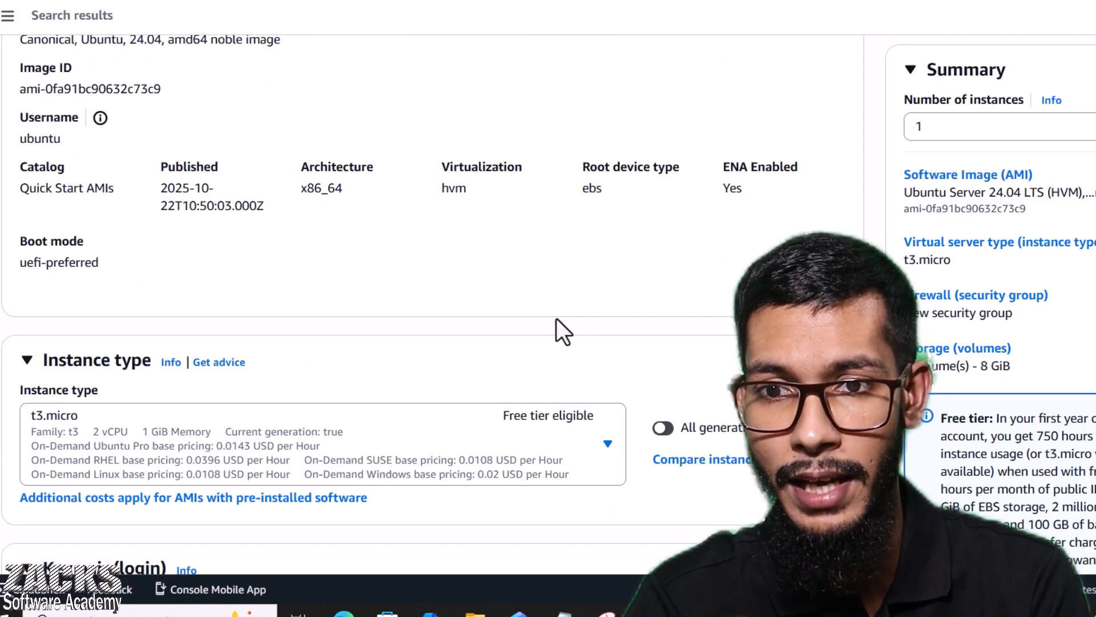
scroll(559, 318, down, 3)
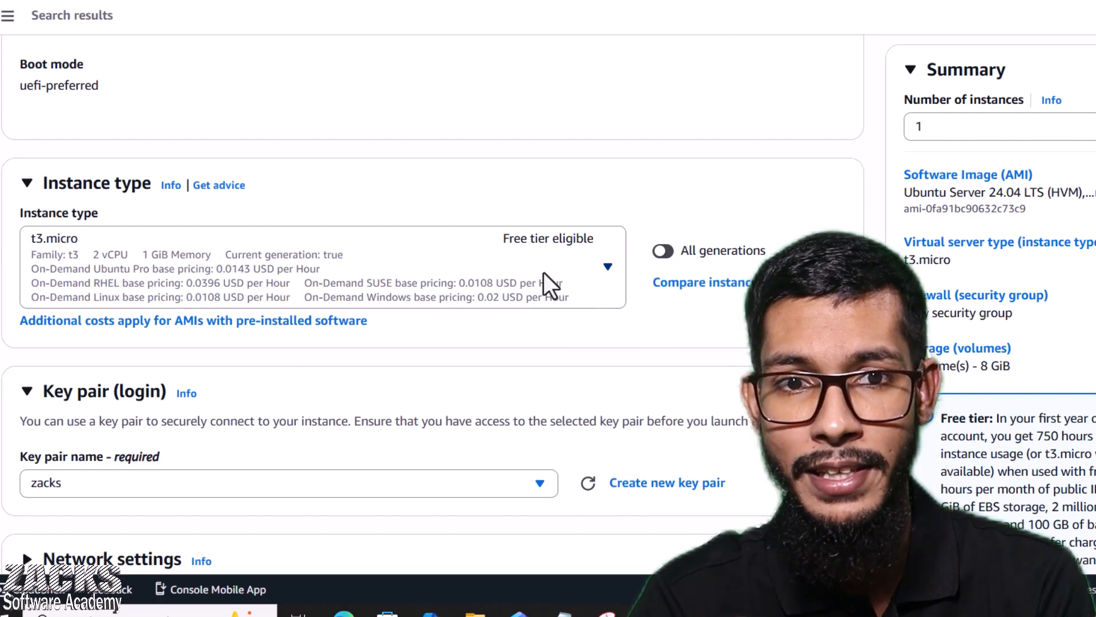
scroll(259, 336, down, 2)
scroll(259, 336, down, 2)
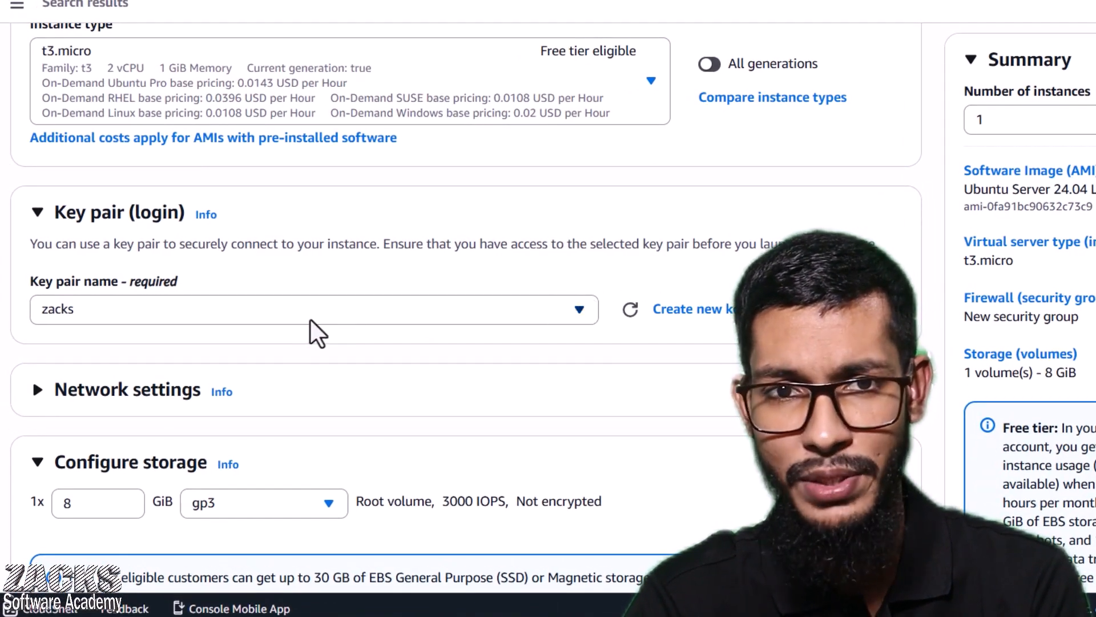
right_click(707, 417)
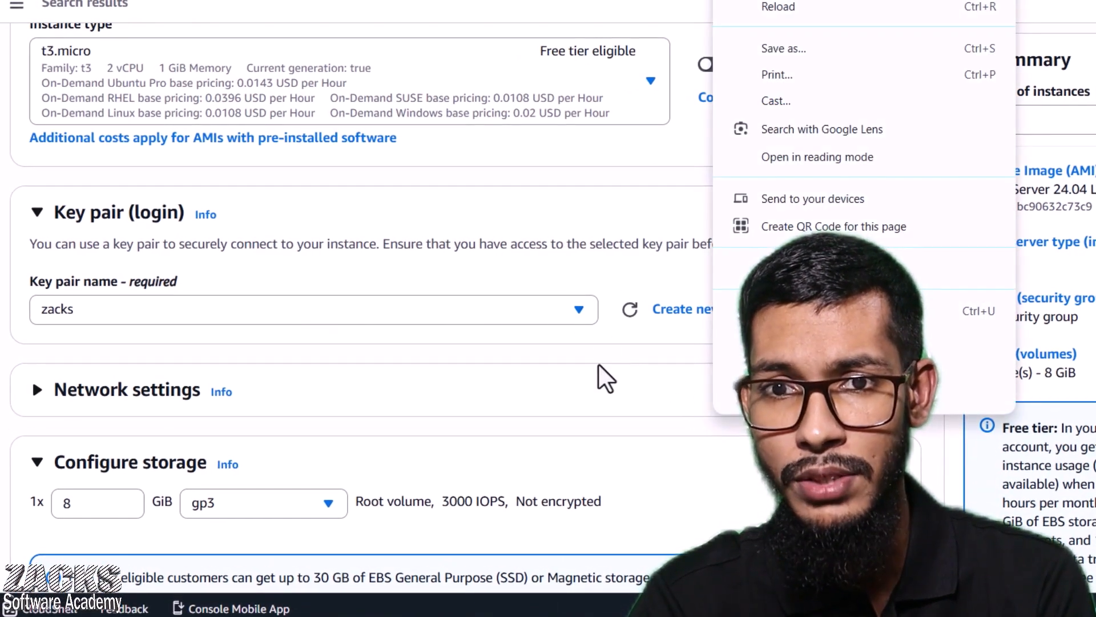
click(679, 346)
scroll(574, 363, down, 5)
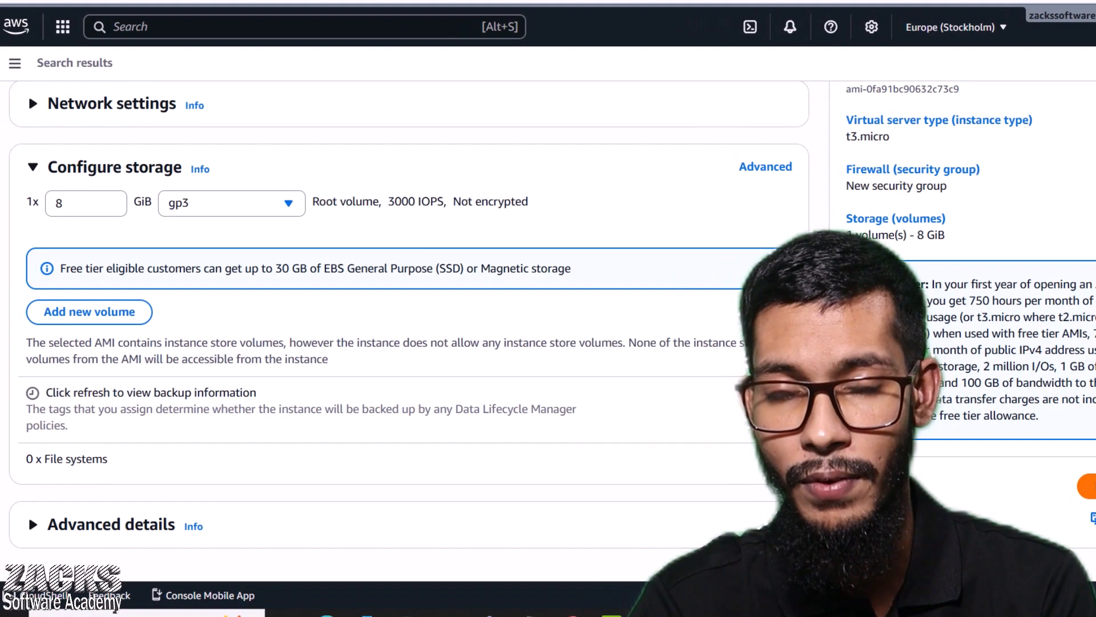
Step: Launch the ZacksServer Ubuntu t3.micro instance and check the success banner
click(1088, 485)
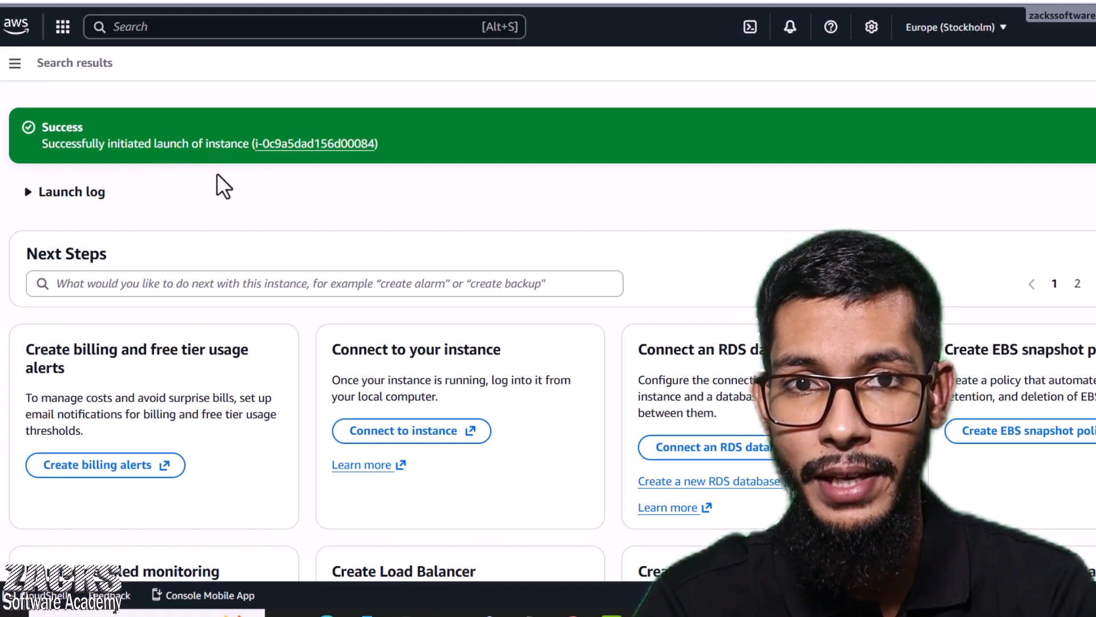
scroll(219, 175, down, 4)
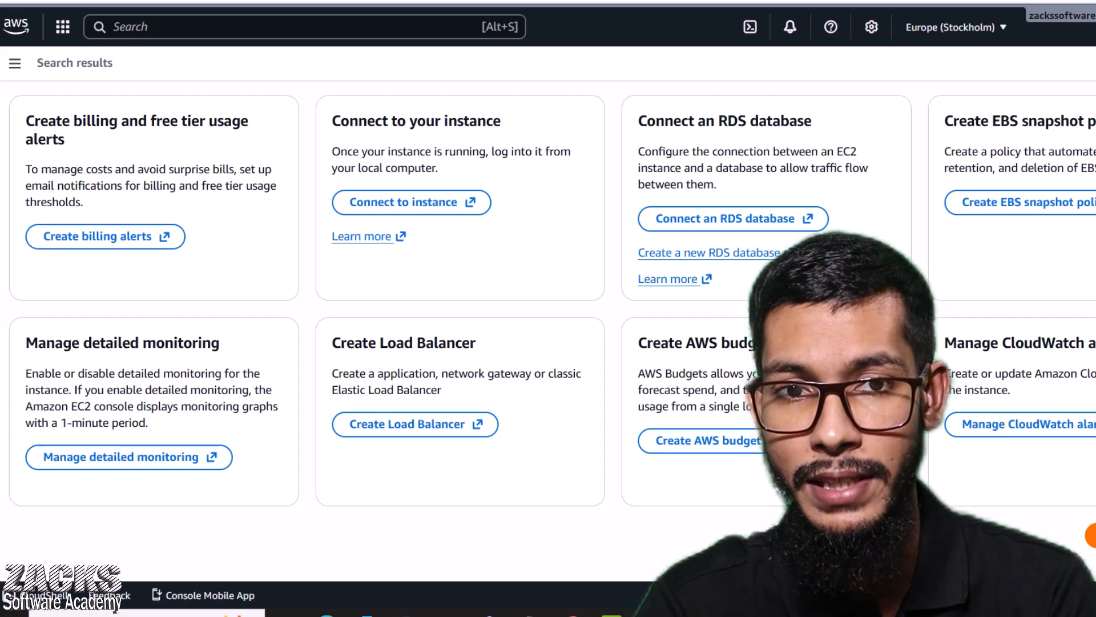
scroll(471, 407, up, 4)
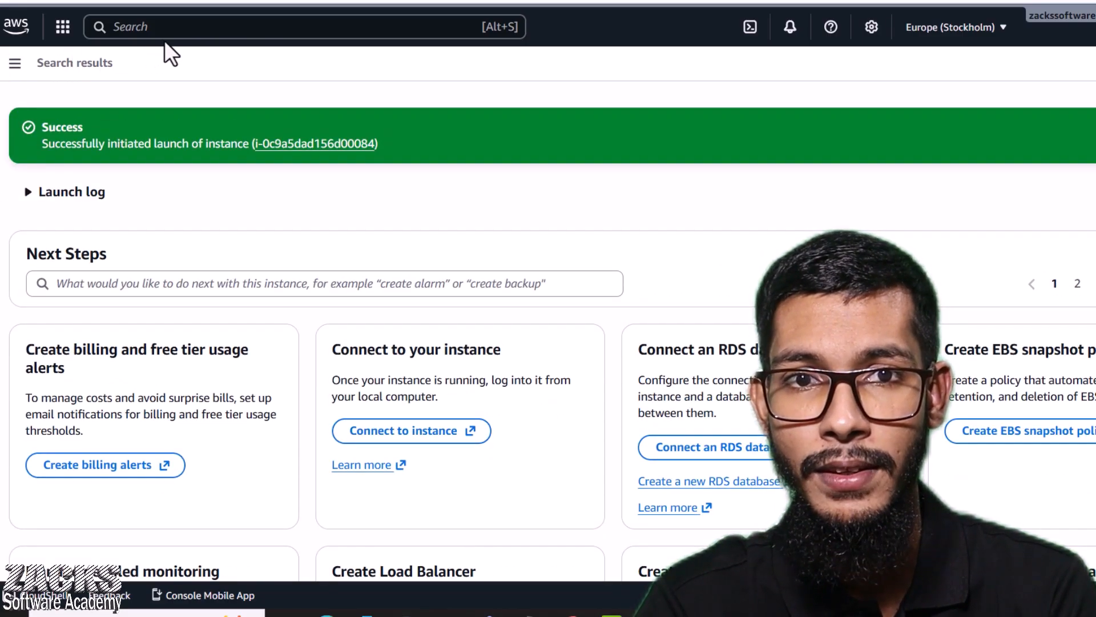
Step: Open the EC2 Instances list and scroll its columns to see ZacksServer running in eu-north-1b
click(126, 34)
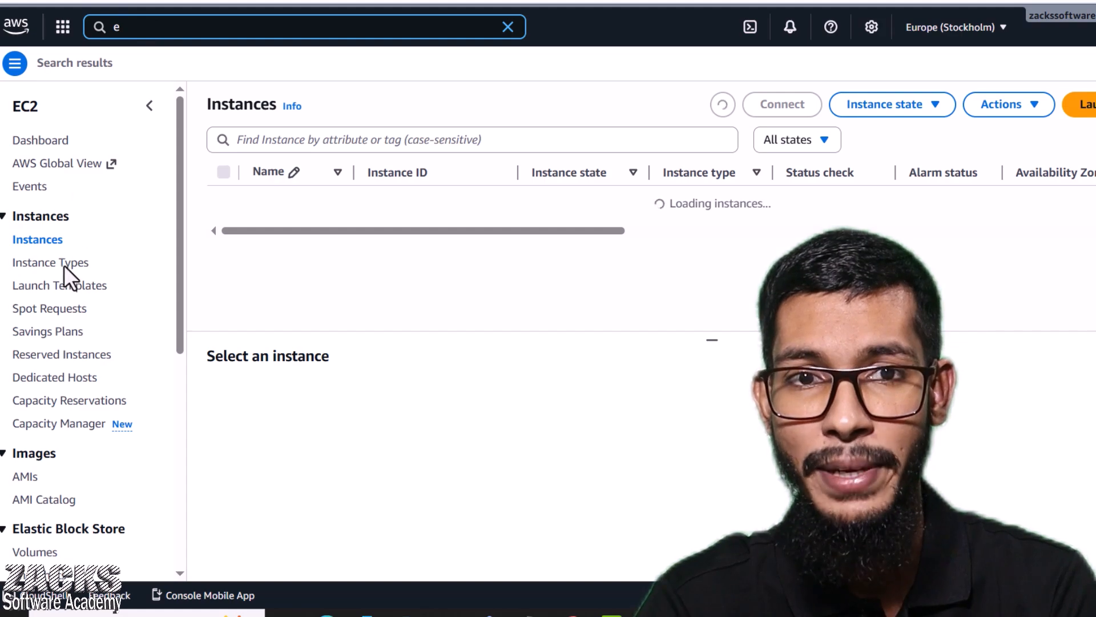
click(38, 241)
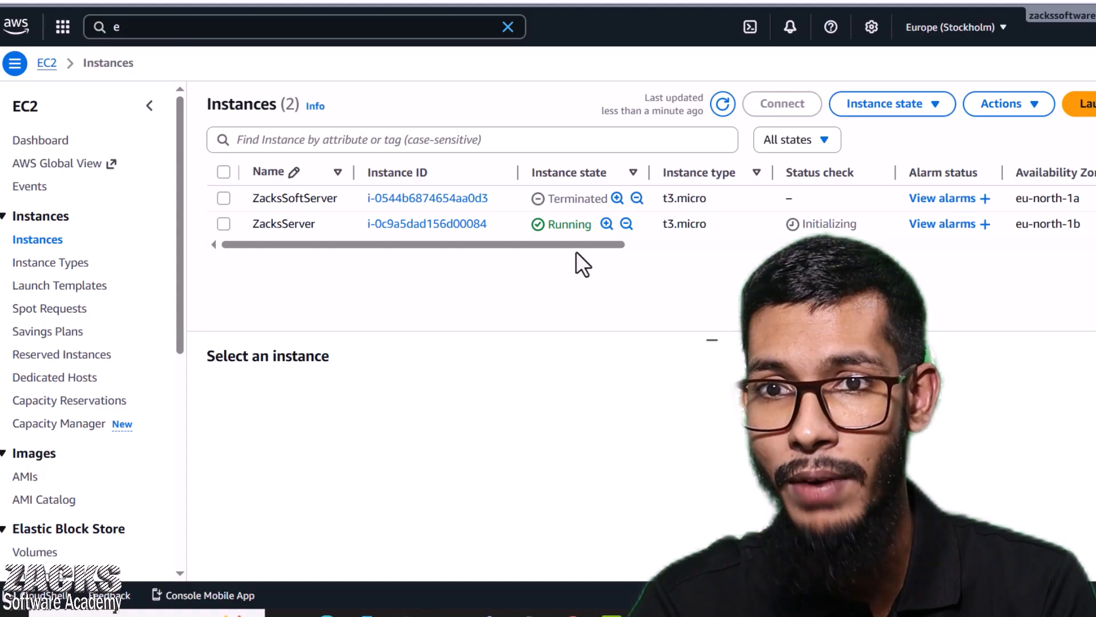
drag(569, 244, 657, 272)
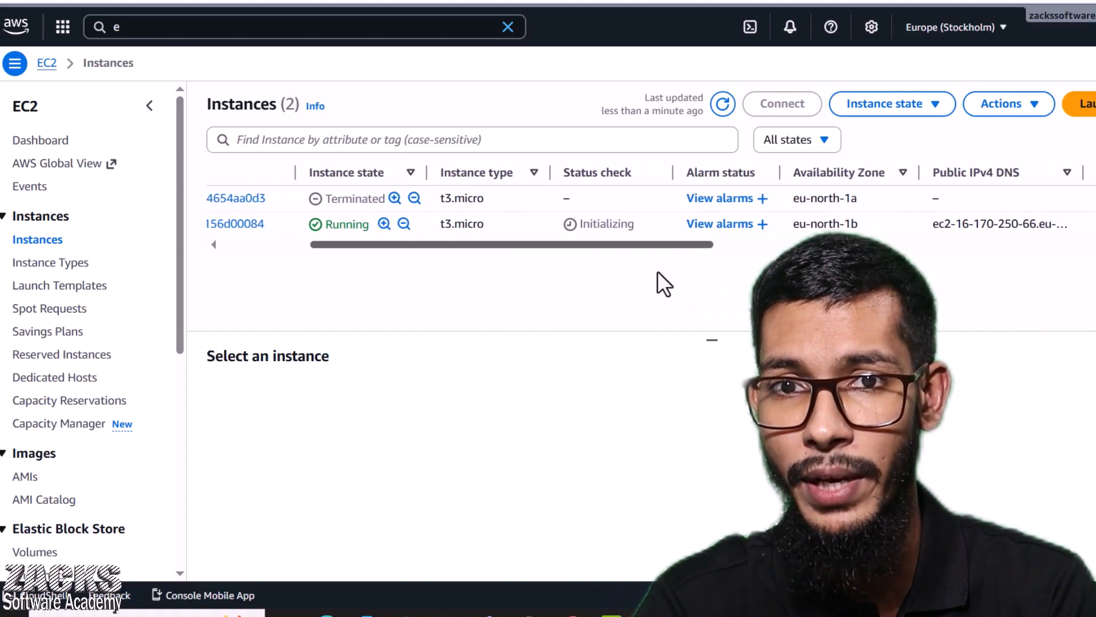
scroll(628, 266, left, 5)
scroll(625, 265, right, 5)
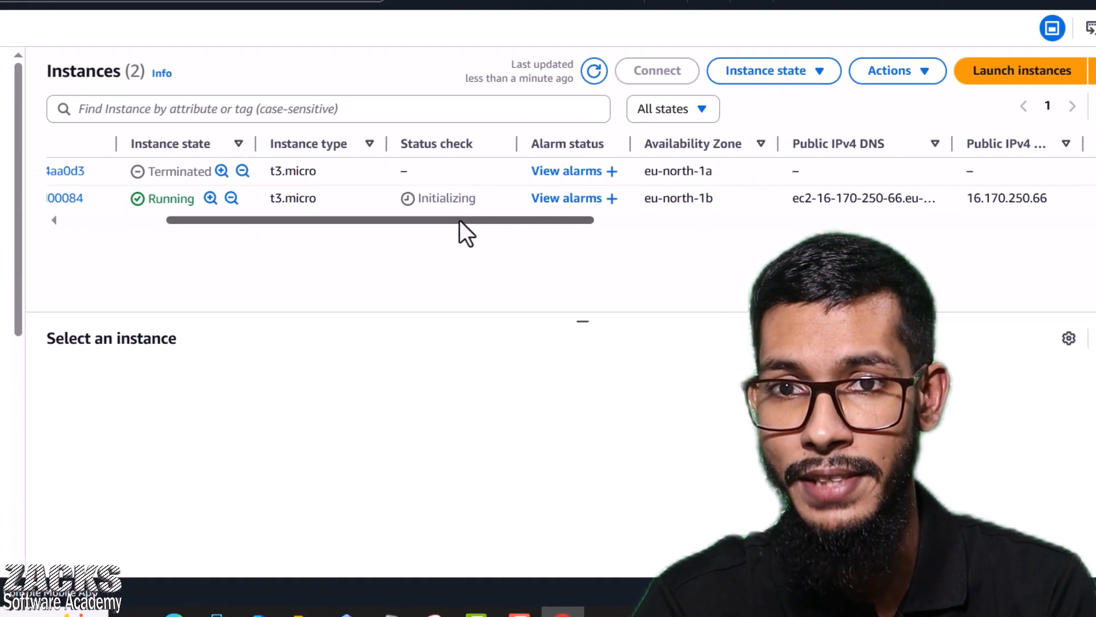
drag(464, 217, 321, 216)
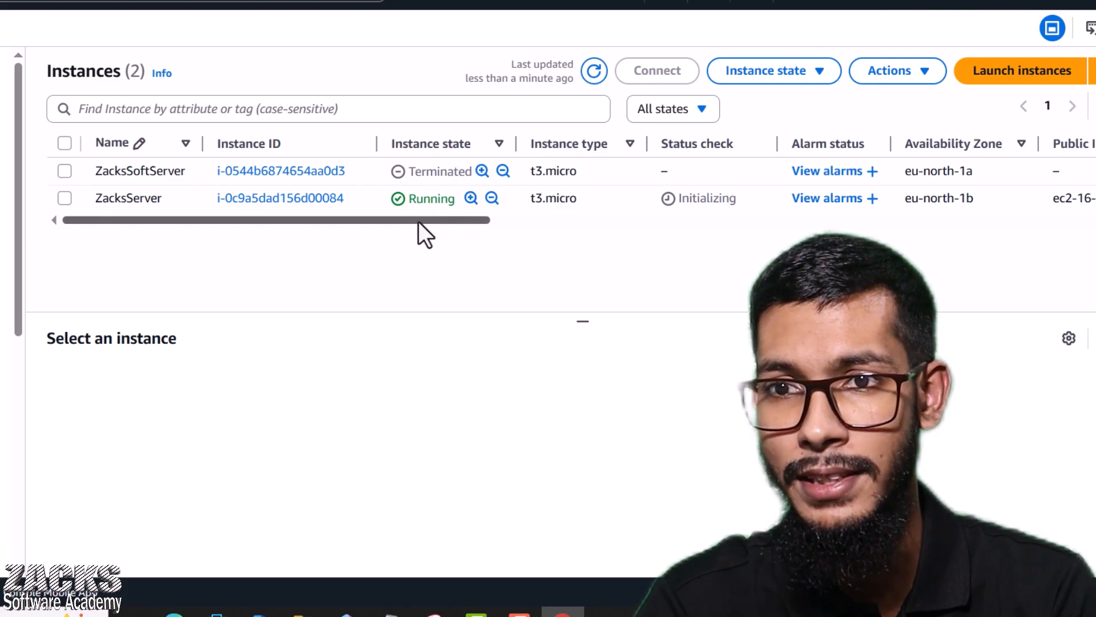
drag(419, 221, 407, 244)
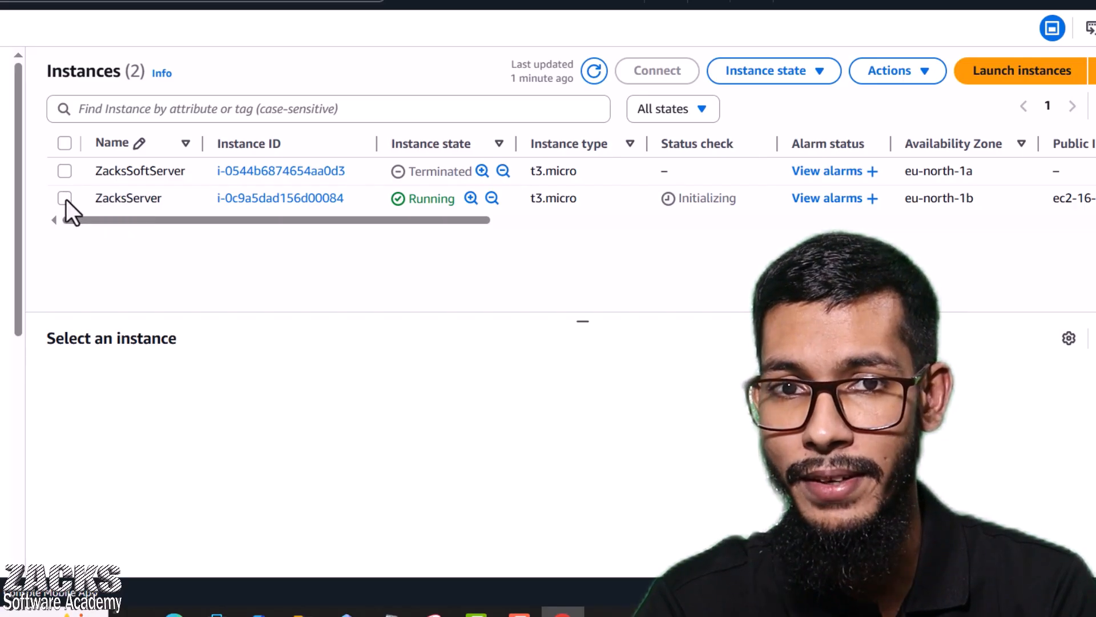
Step: Select ZacksServer, review its Actions and Instance state menus unchanged, and refresh the list
click(64, 199)
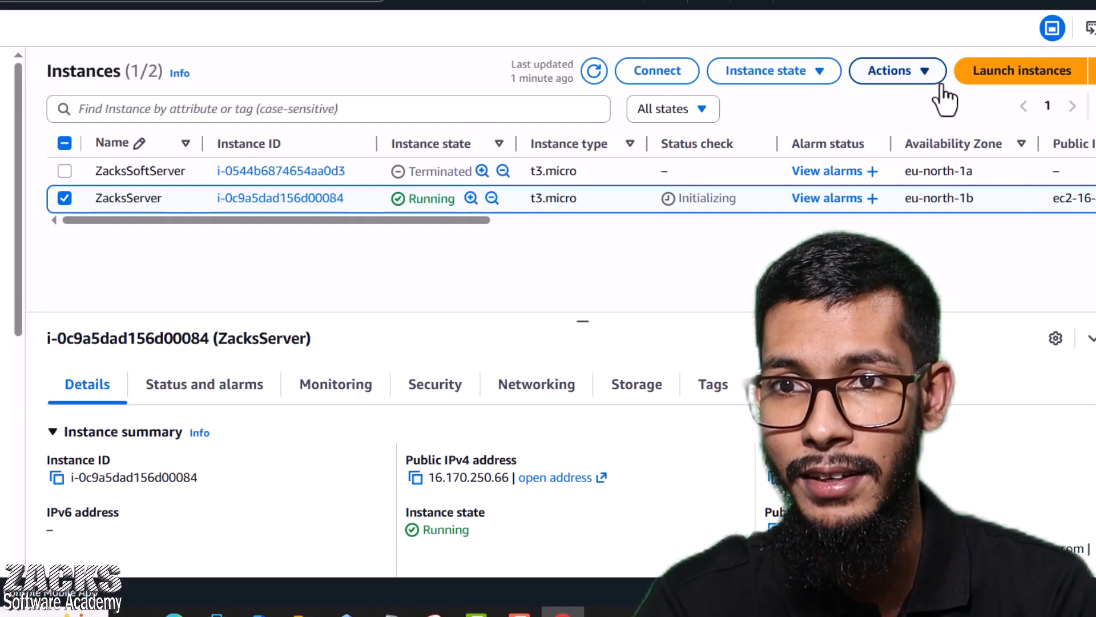
click(926, 75)
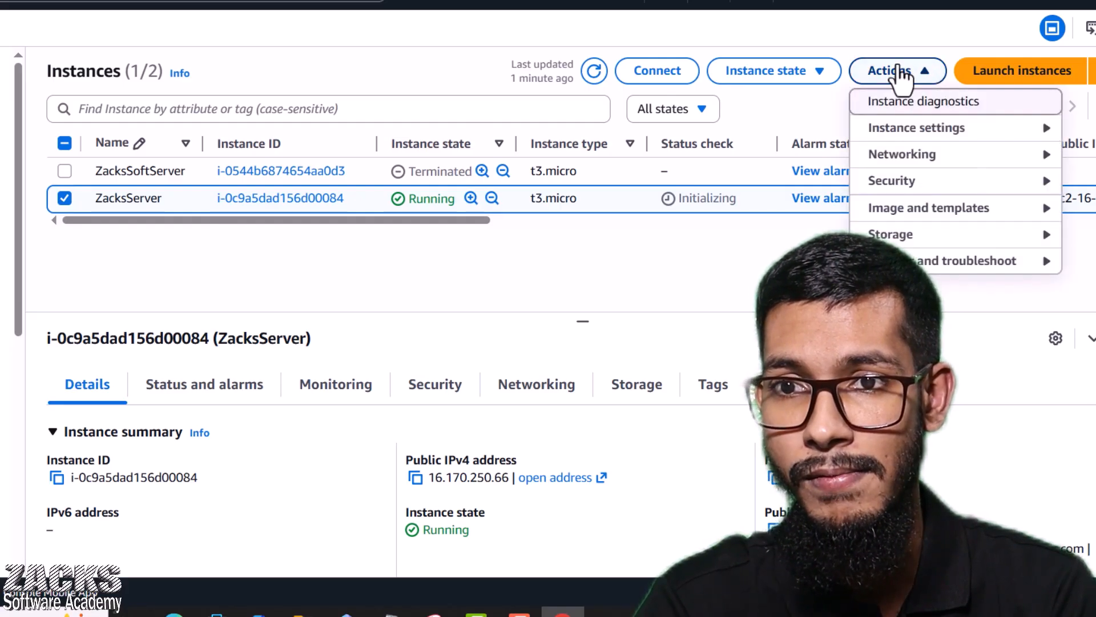
click(822, 79)
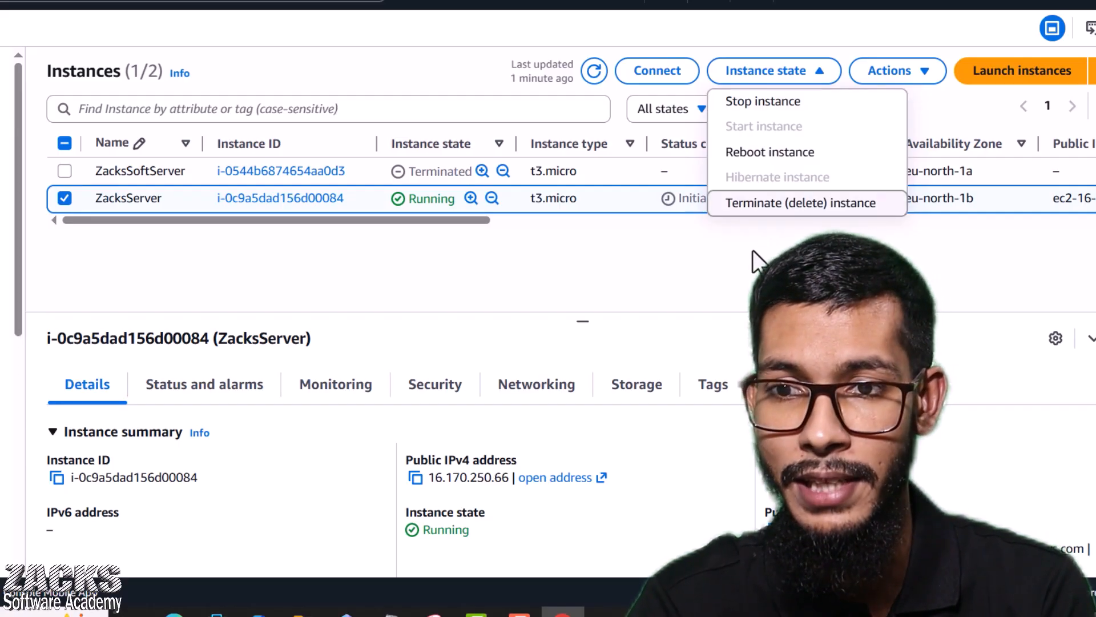
click(555, 254)
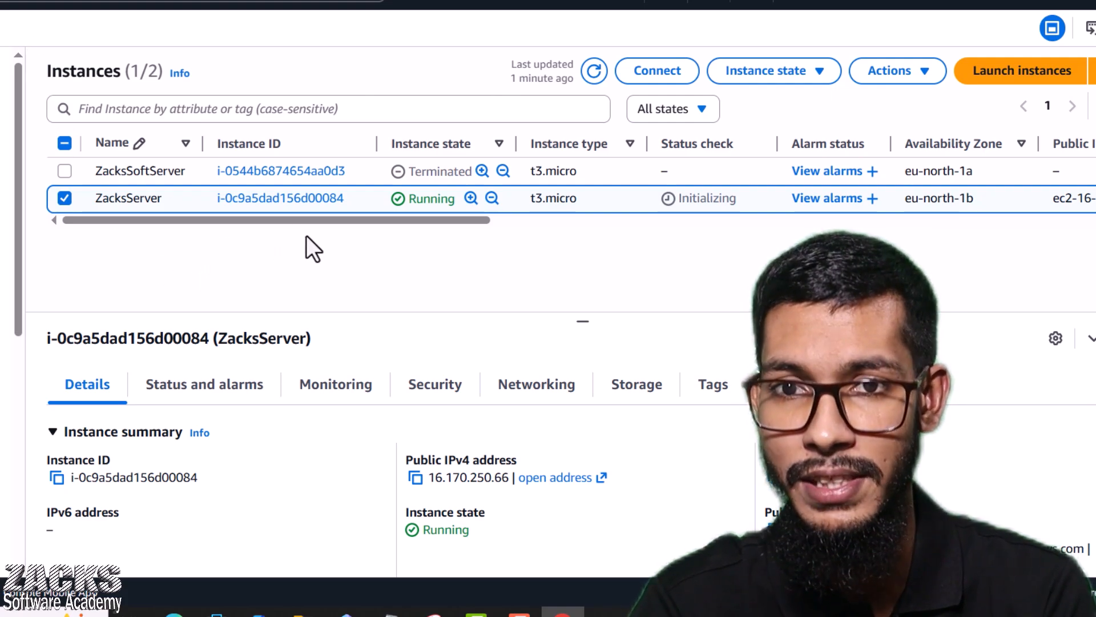
click(594, 72)
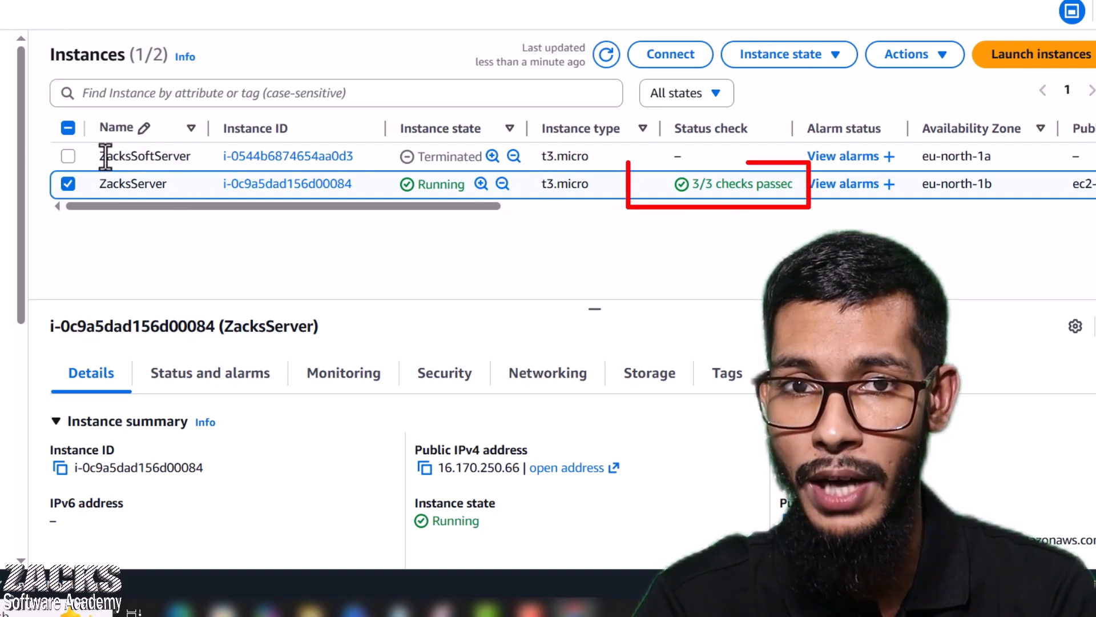
Step: Open Connect for ZacksServer, browse the connection methods, and return to SSH client instructions
click(689, 56)
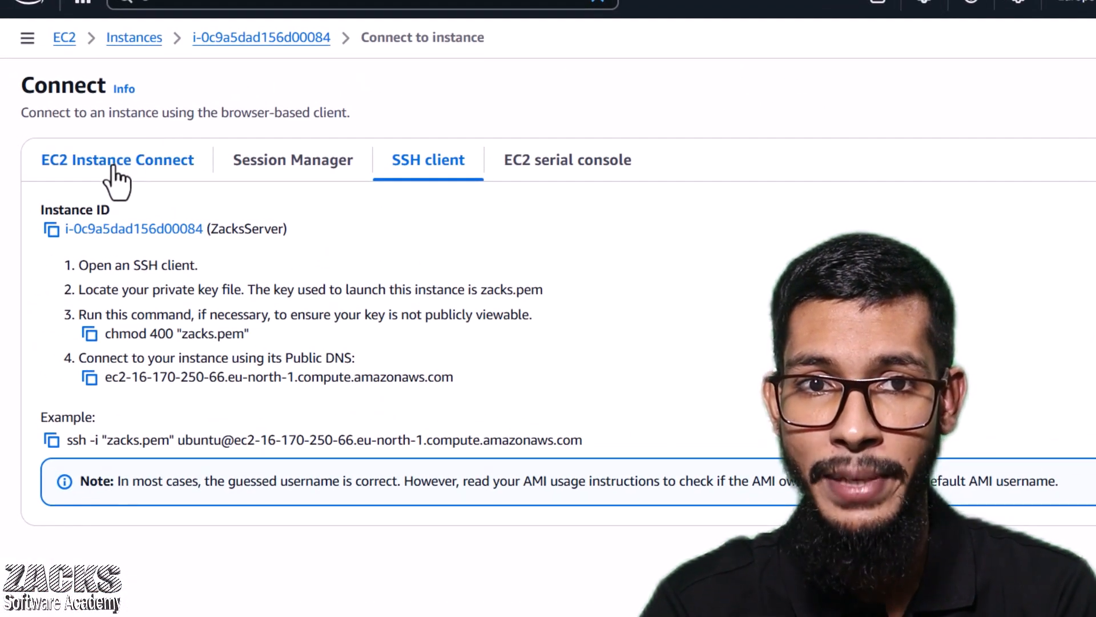
click(126, 182)
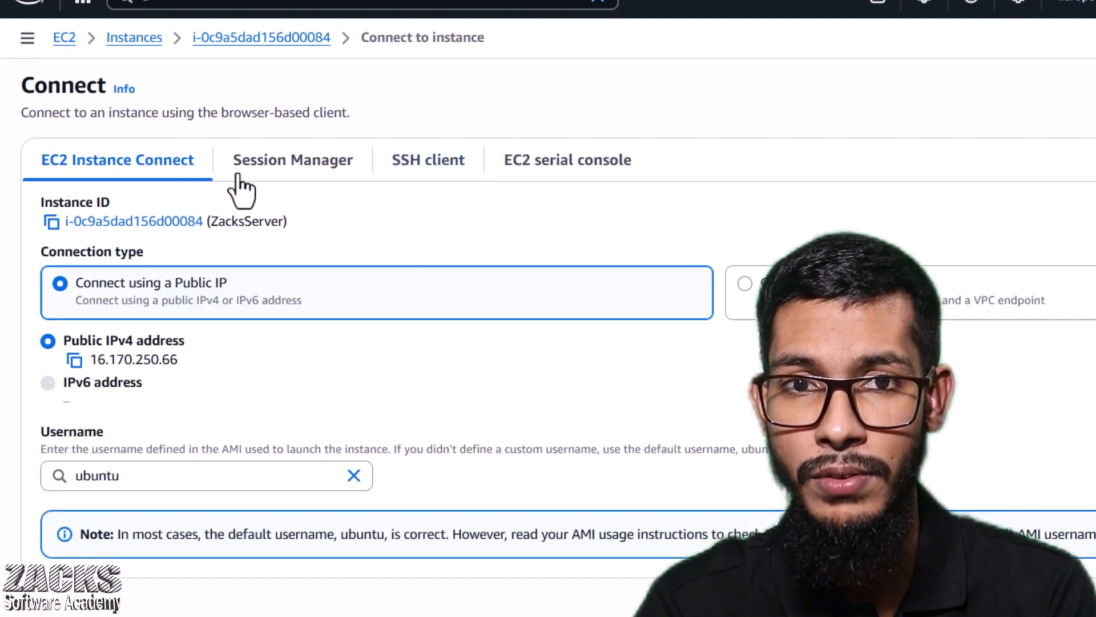
click(295, 167)
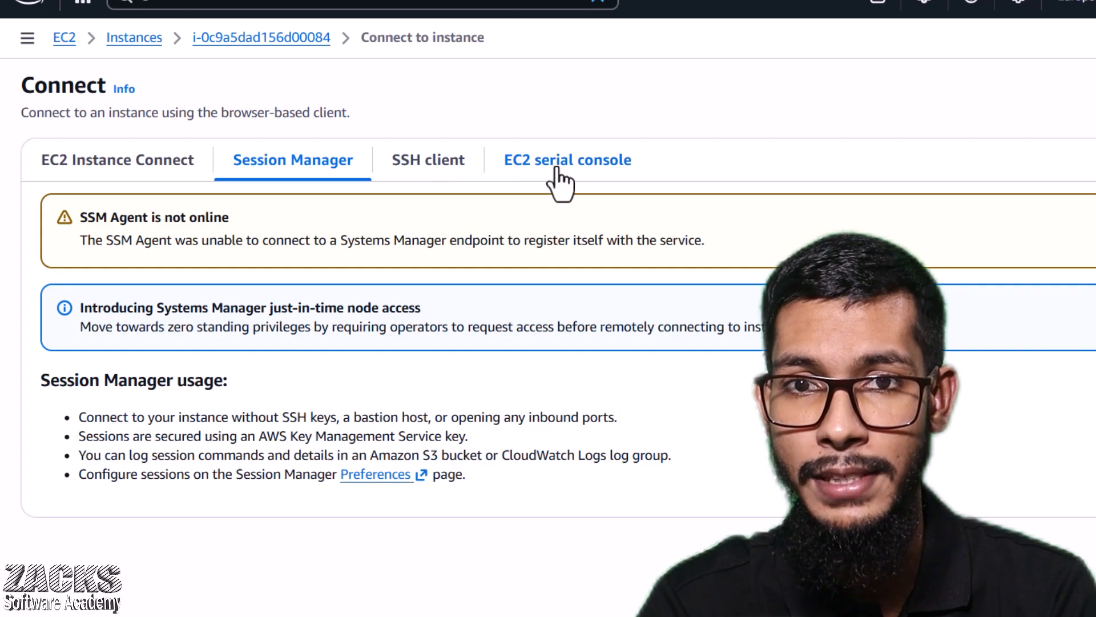
click(568, 166)
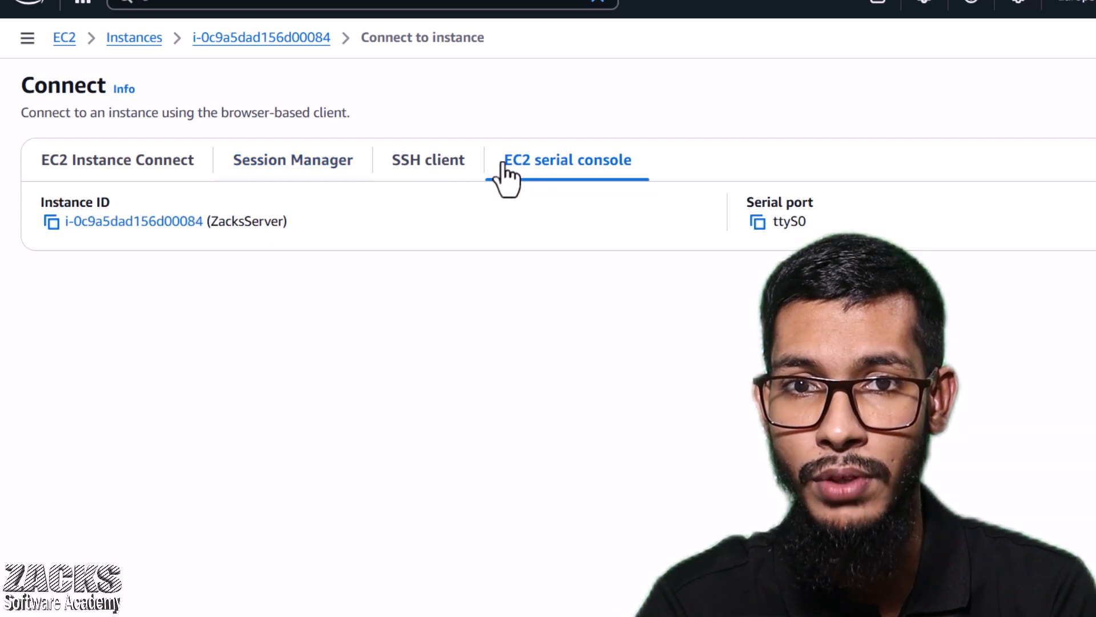
click(453, 182)
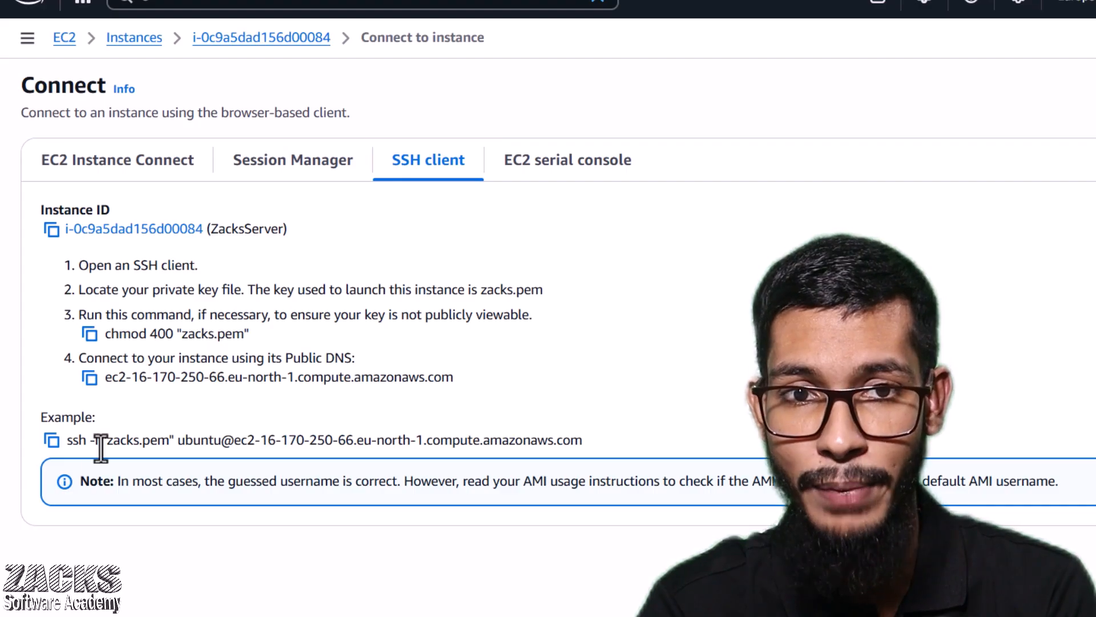
Step: Copy the example ssh command for ZacksServer
click(52, 440)
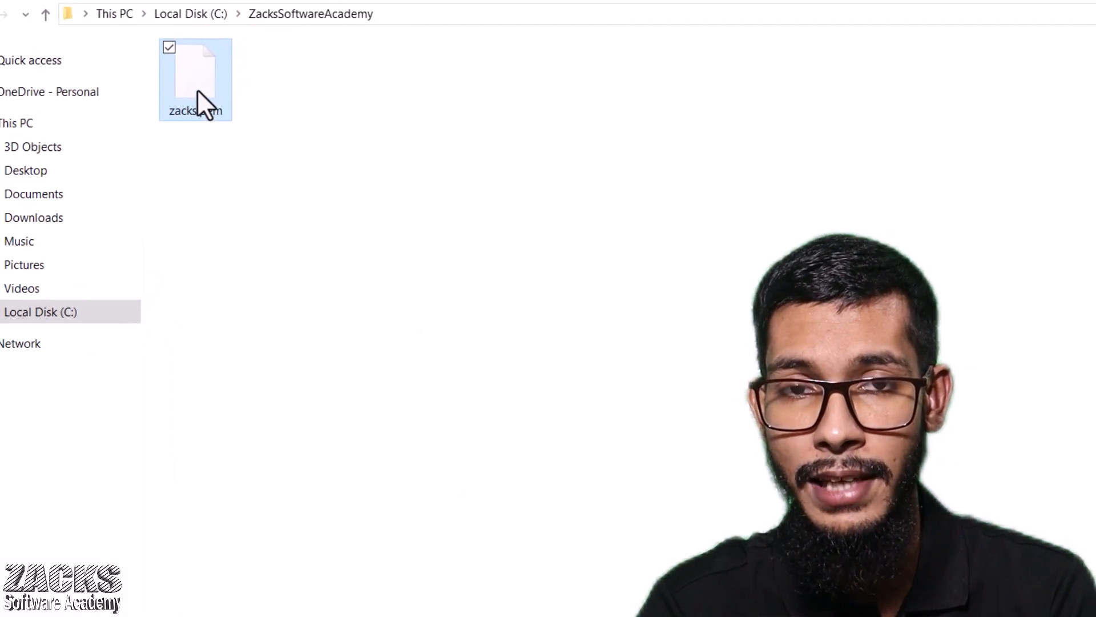
Step: Open Git Bash in the ZacksSoftwareAcademy folder, maximize it, and bring up its paste menu
click(347, 172)
right_click(346, 172)
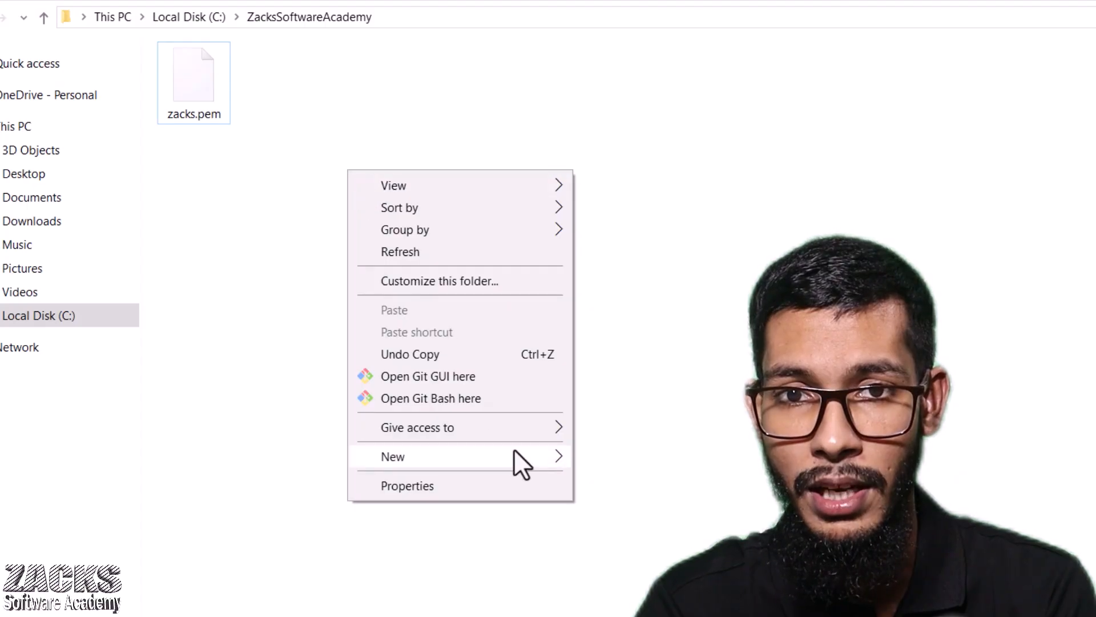
click(506, 406)
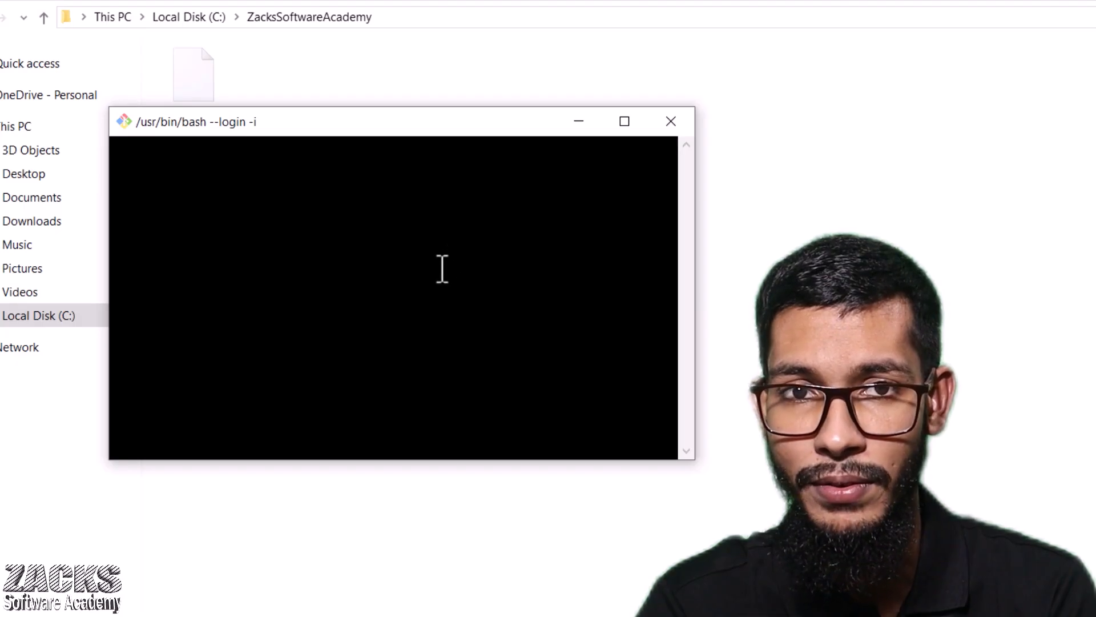
drag(479, 125, 645, 215)
scroll(645, 361, up, 9)
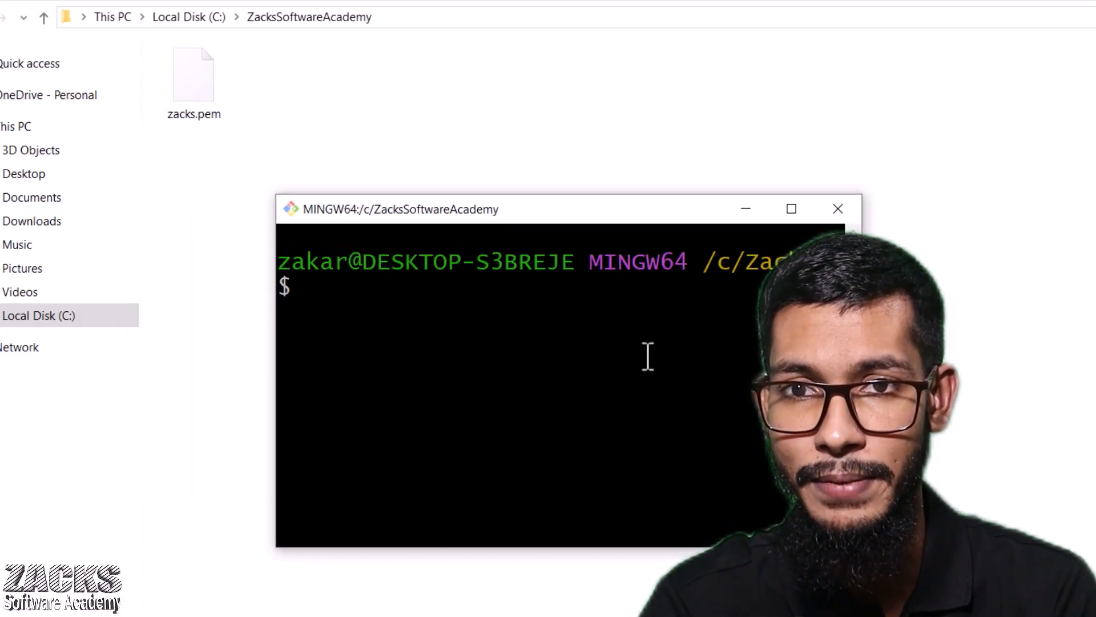
click(792, 209)
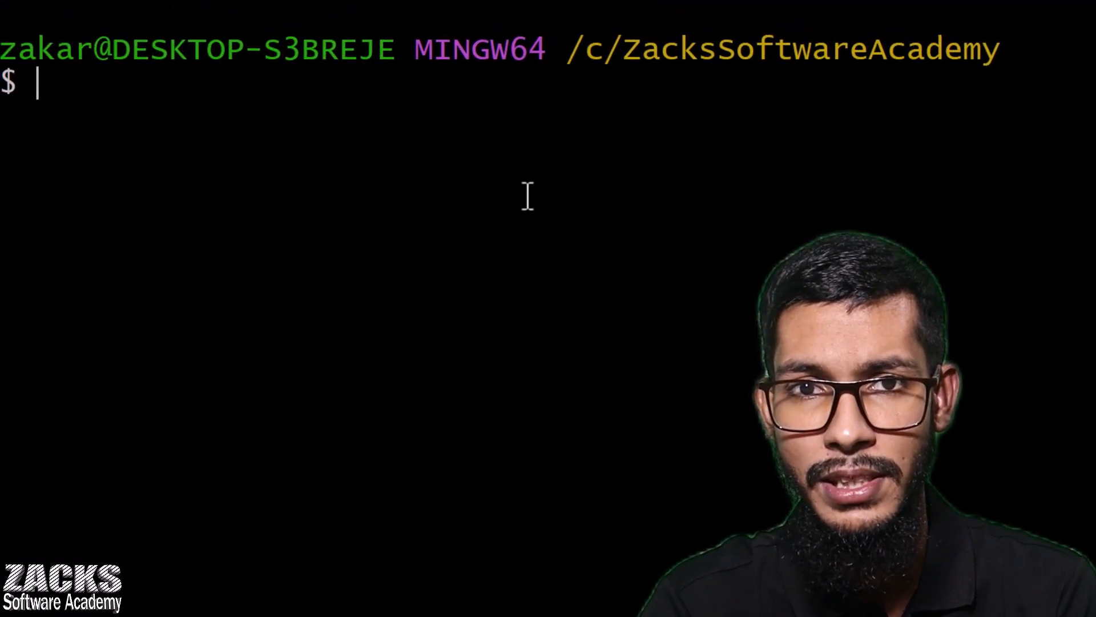
right_click(68, 81)
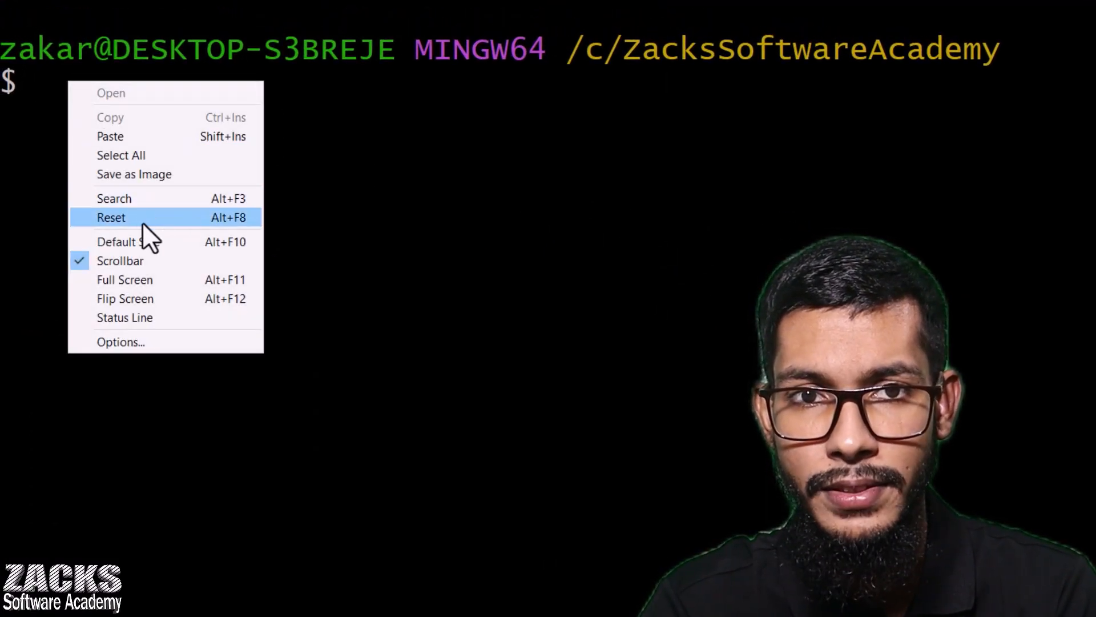
Step: Run the copied ssh command, answer yes to trust the host key, and type clear
click(142, 139)
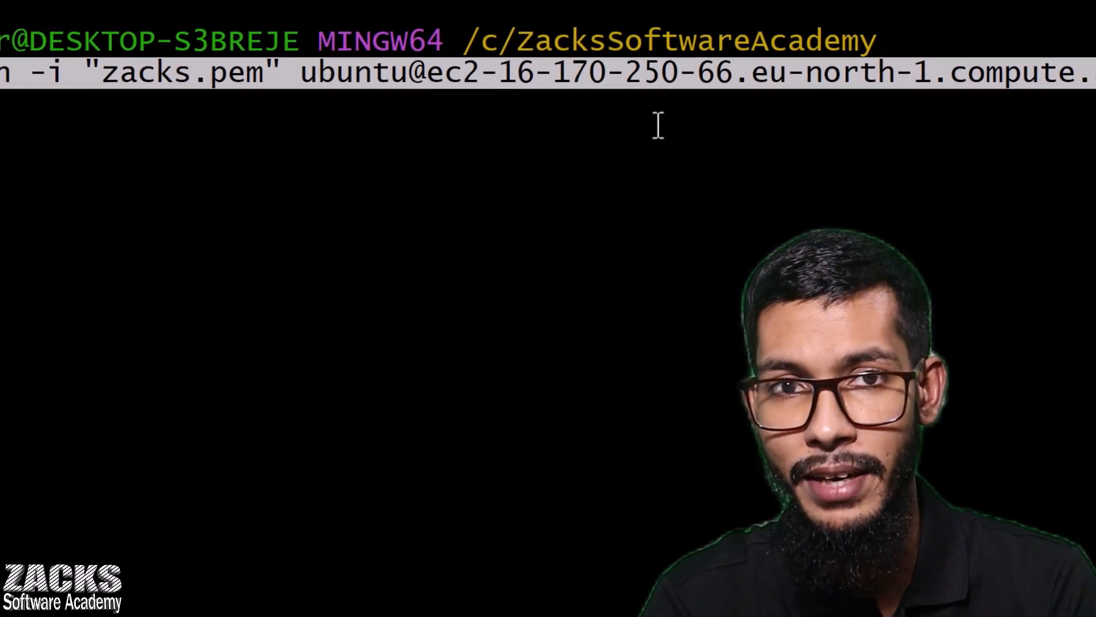
key(Return)
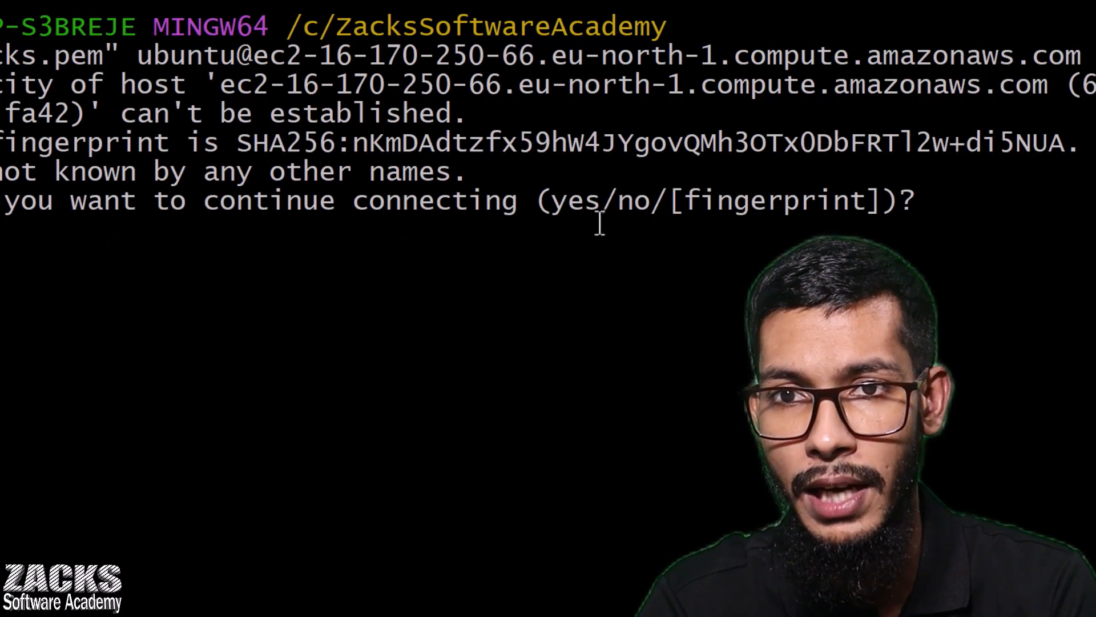
text(yes)
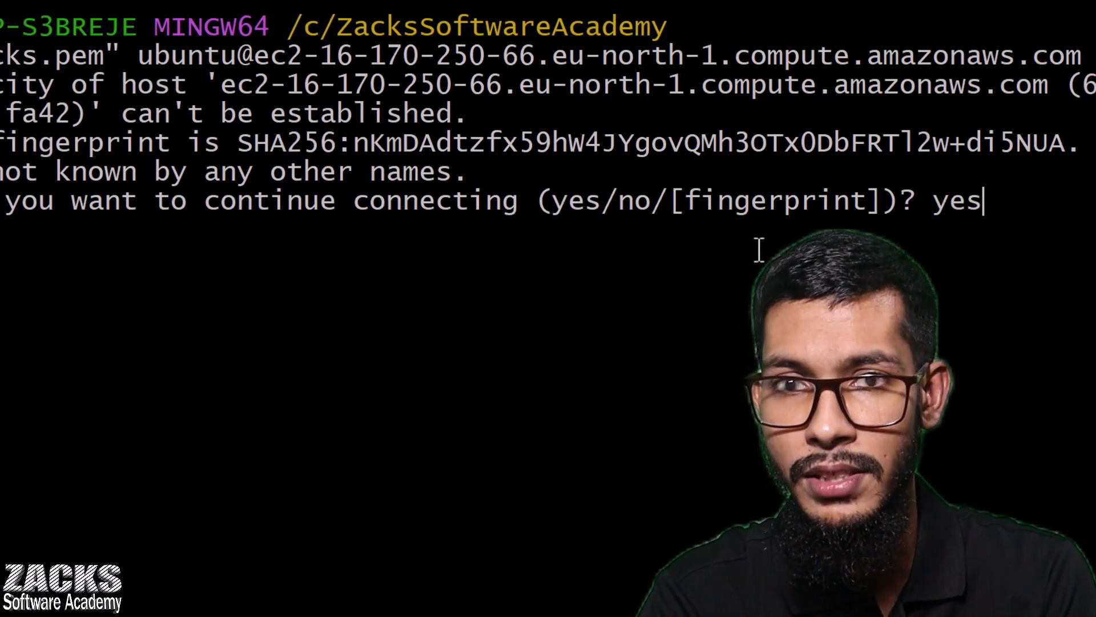
key(Return)
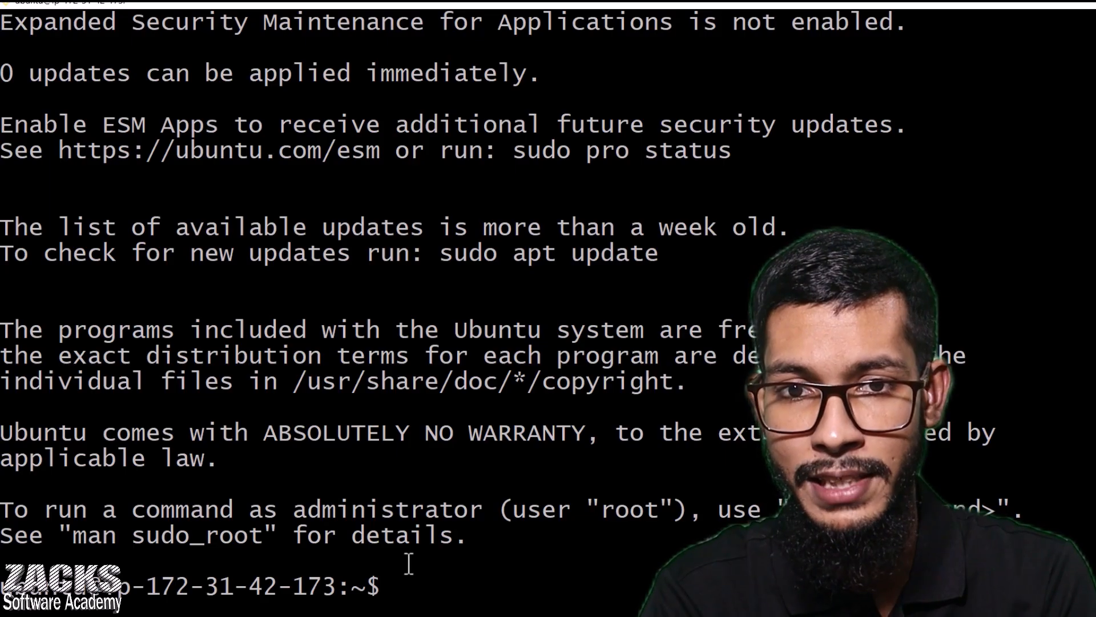
text(clear)
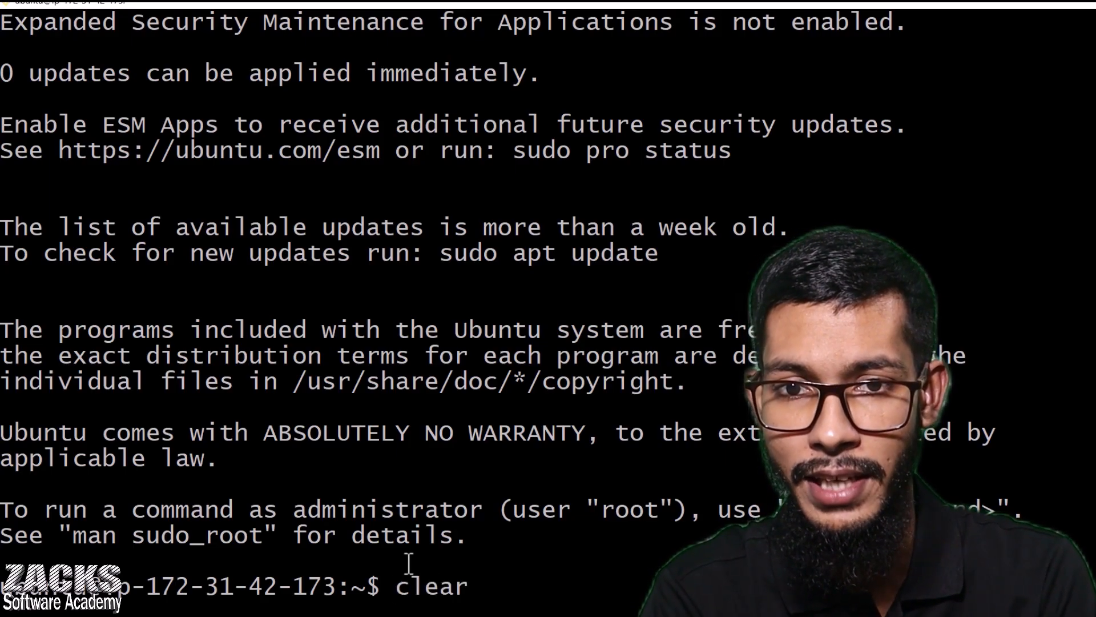
Step: Clear the screen, run pwd, create the ZacksSoft folder with mkdir, and list it with ls
key(Return)
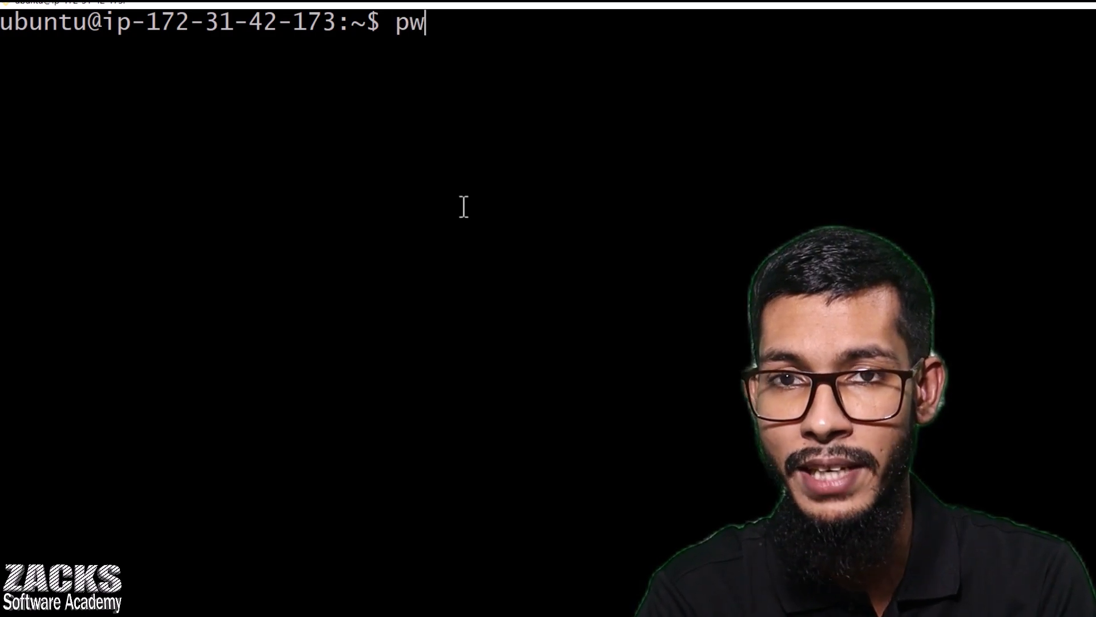
key(Return)
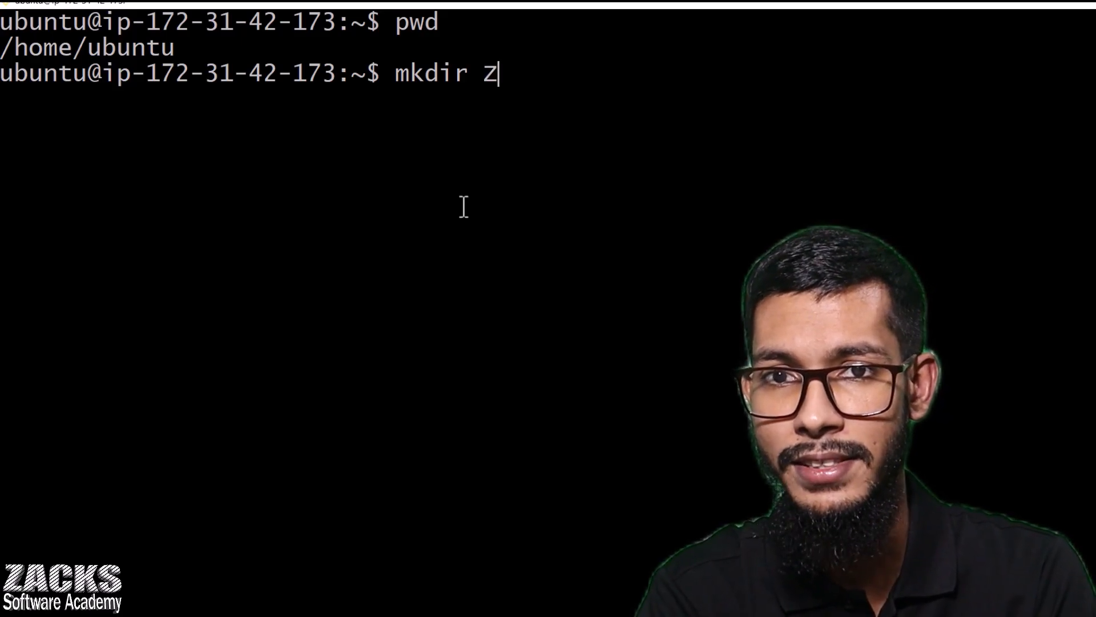
text(Soft)
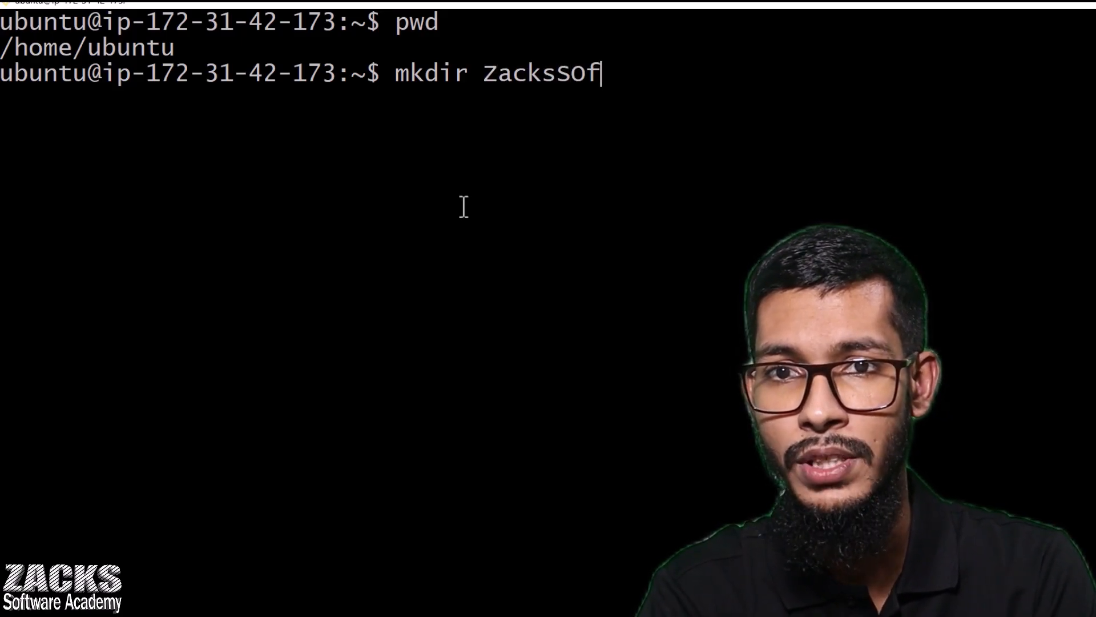
key(BackSpace)
key(BackSpace)
key(BackSpace)
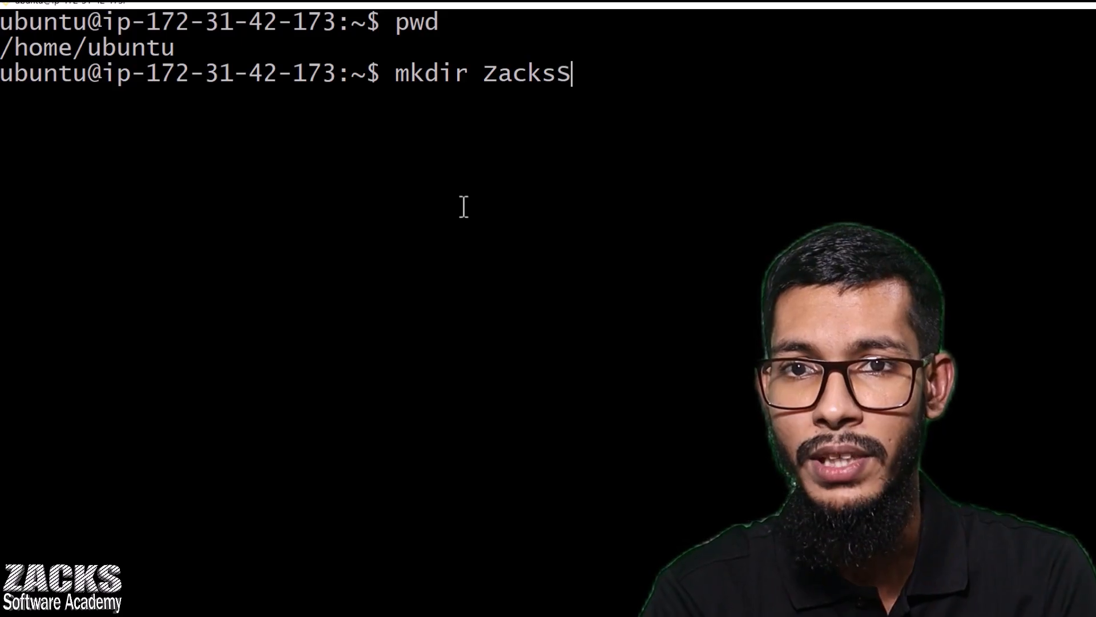
text(oft)
key(Return)
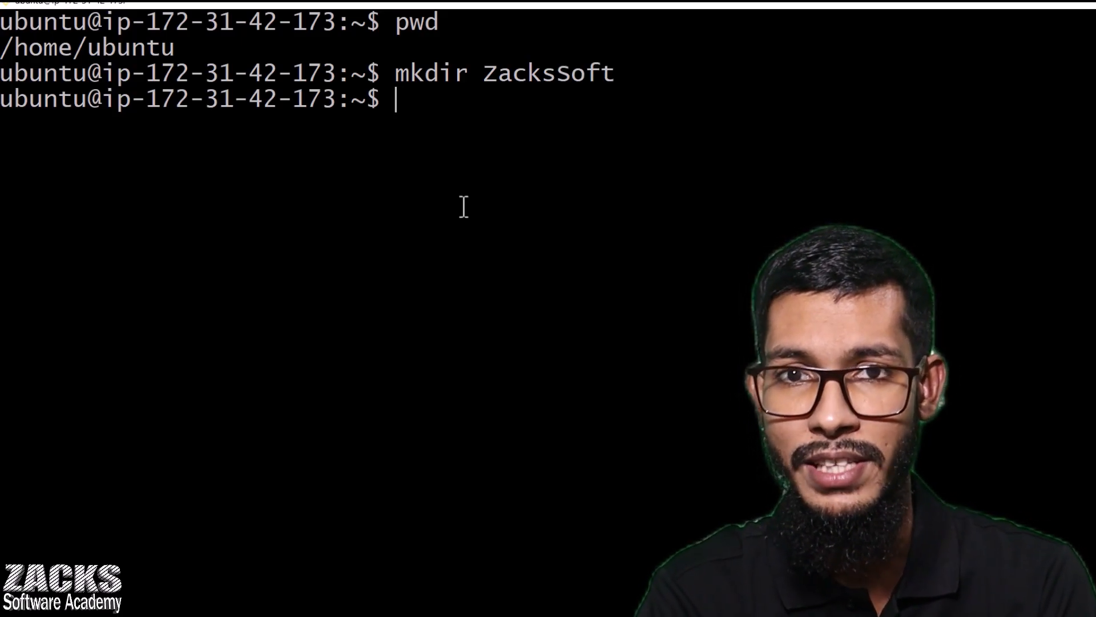
key(Return)
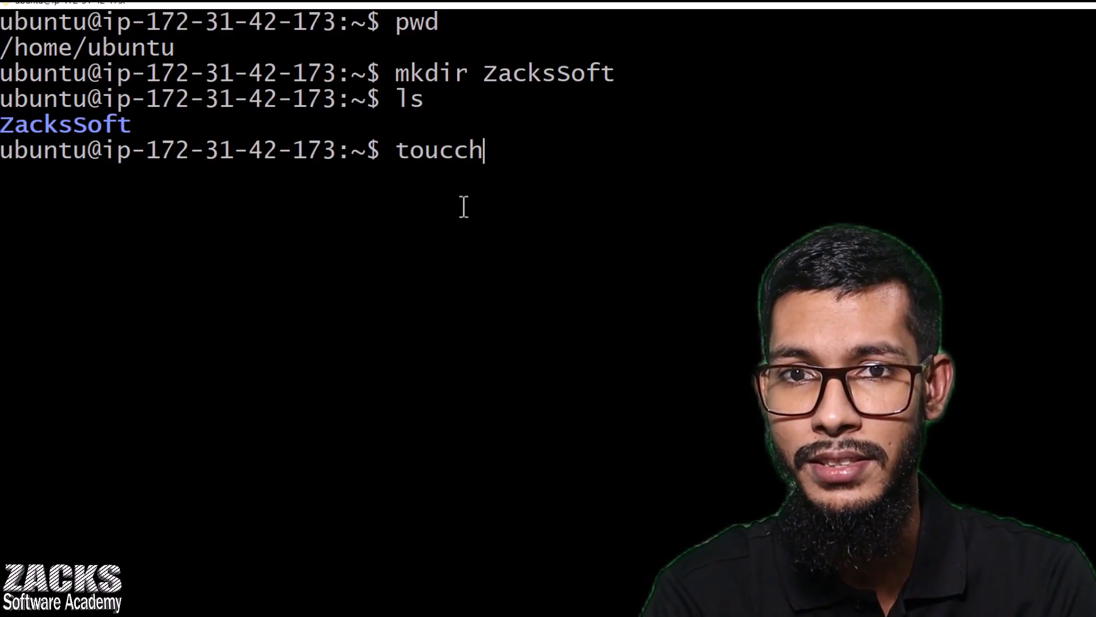
Step: Create an empty Test.java file with touch, then type python --version
text(toucch)
key(BackSpace)
key(BackSpace)
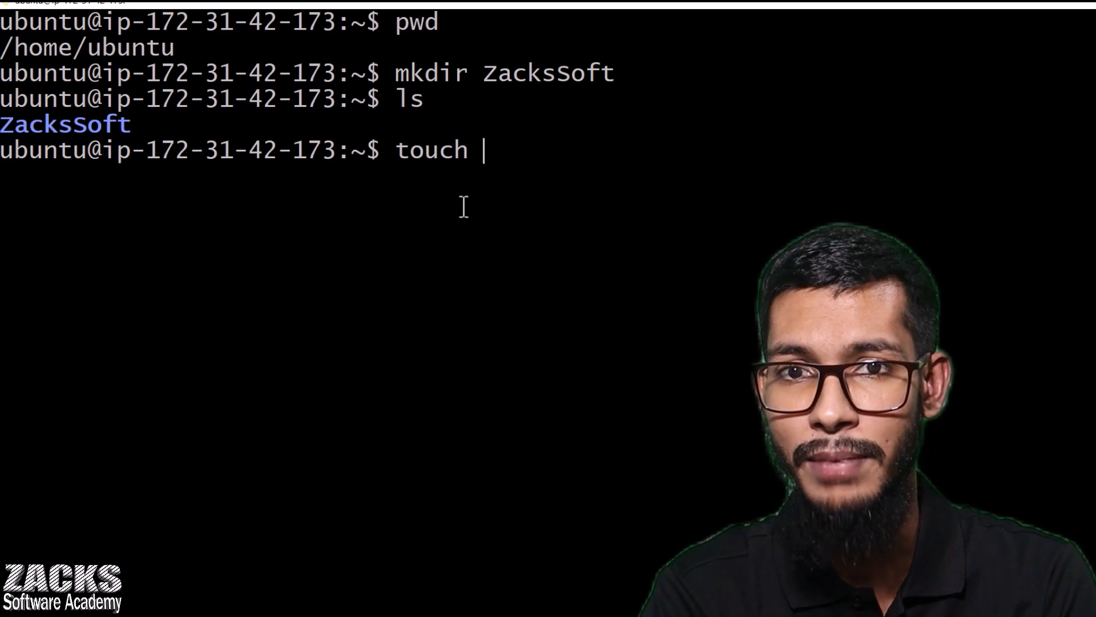
text(h Test.)
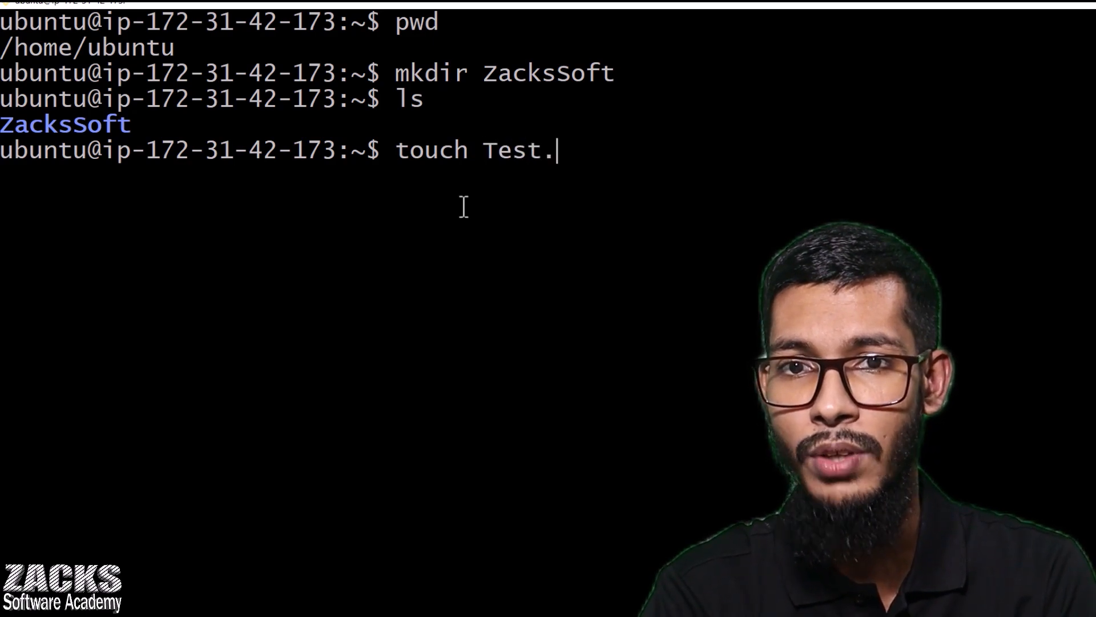
text(java)
key(Return)
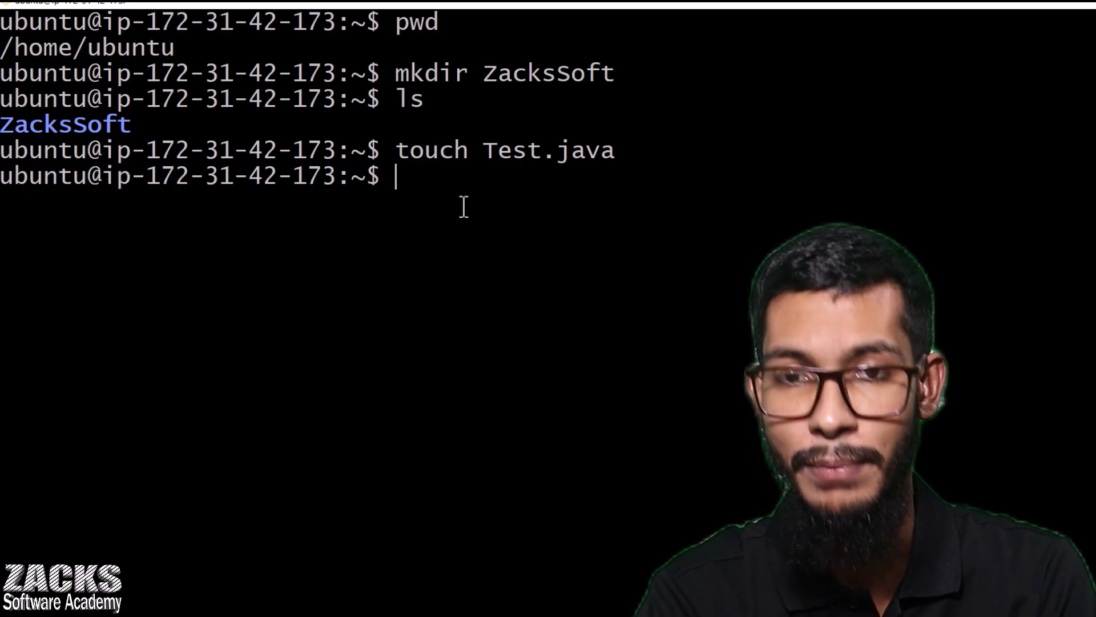
text(python -)
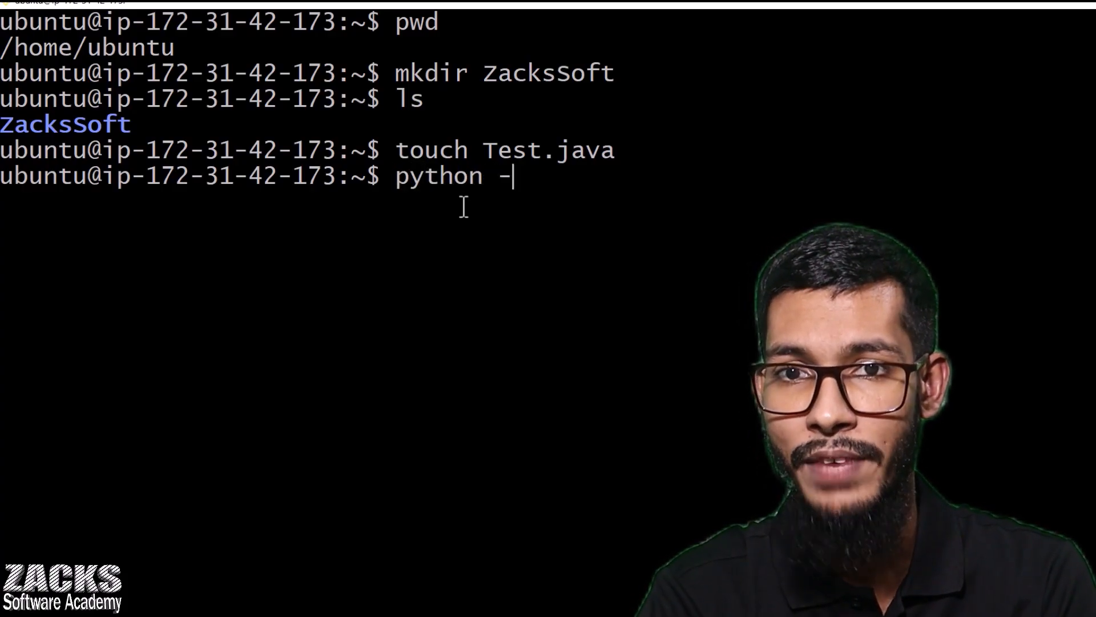
text(-version)
Step: Check the server's Python version with python3 --version, confirming 3.12.3
key(Return)
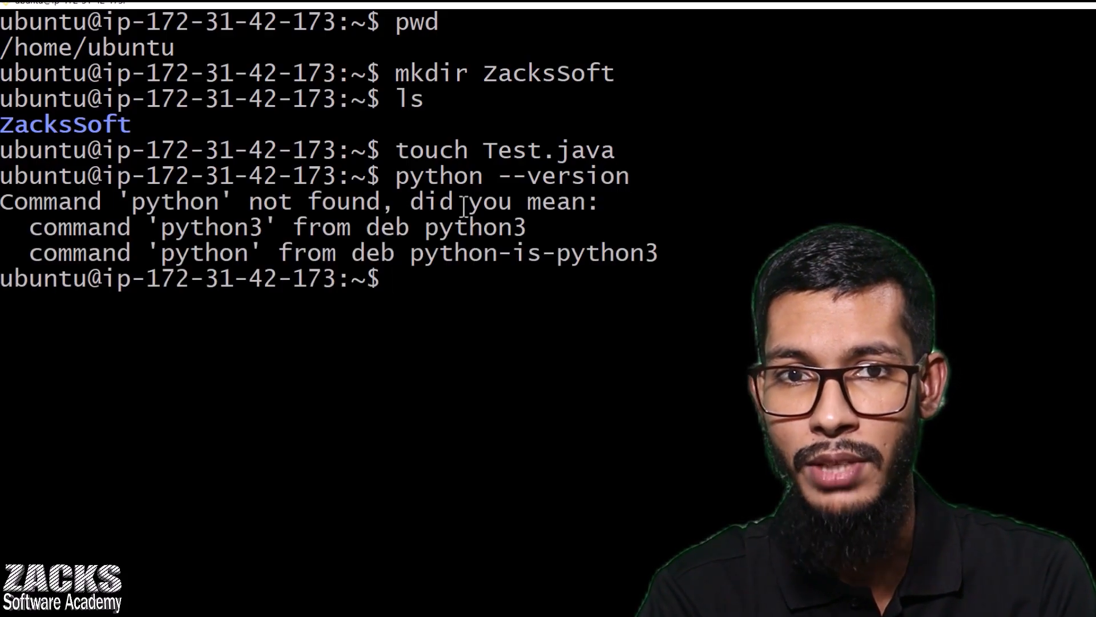
text(python)
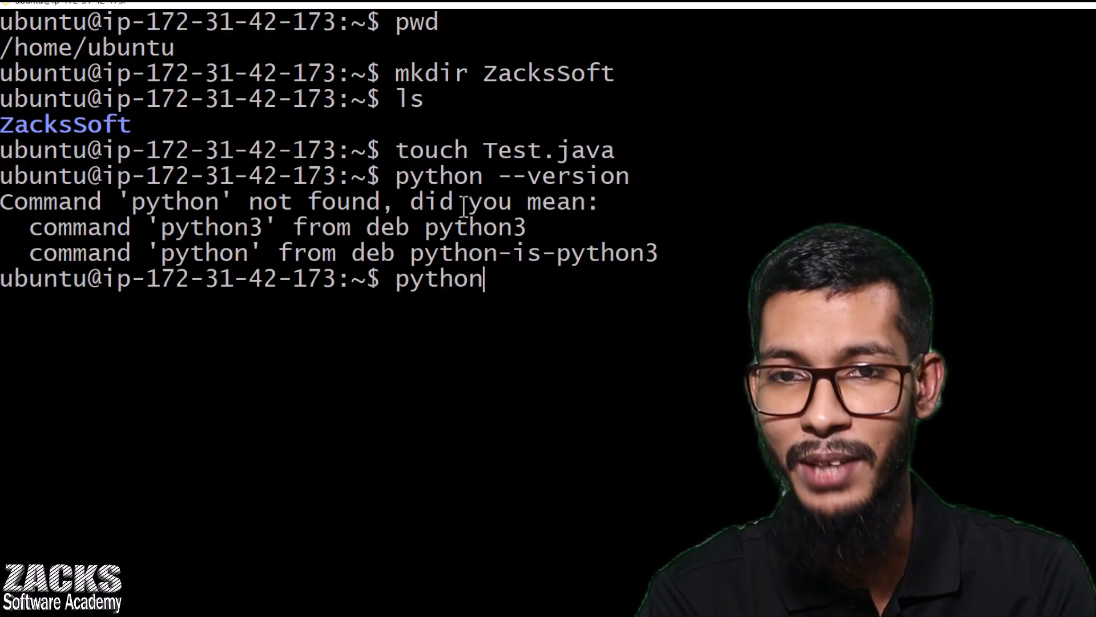
text(3 --version)
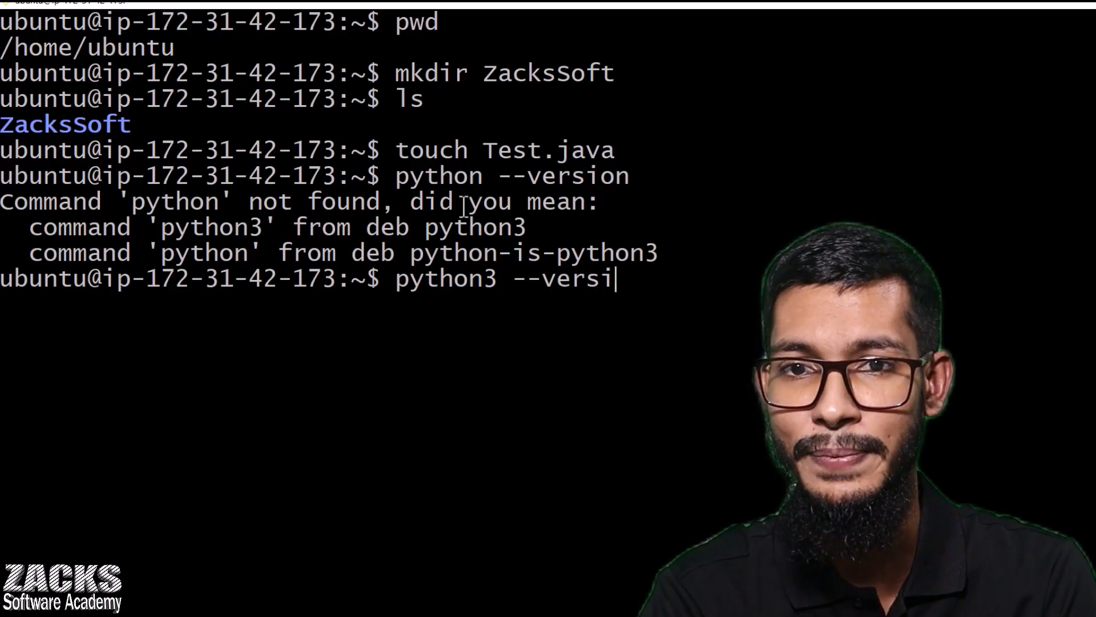
key(Return)
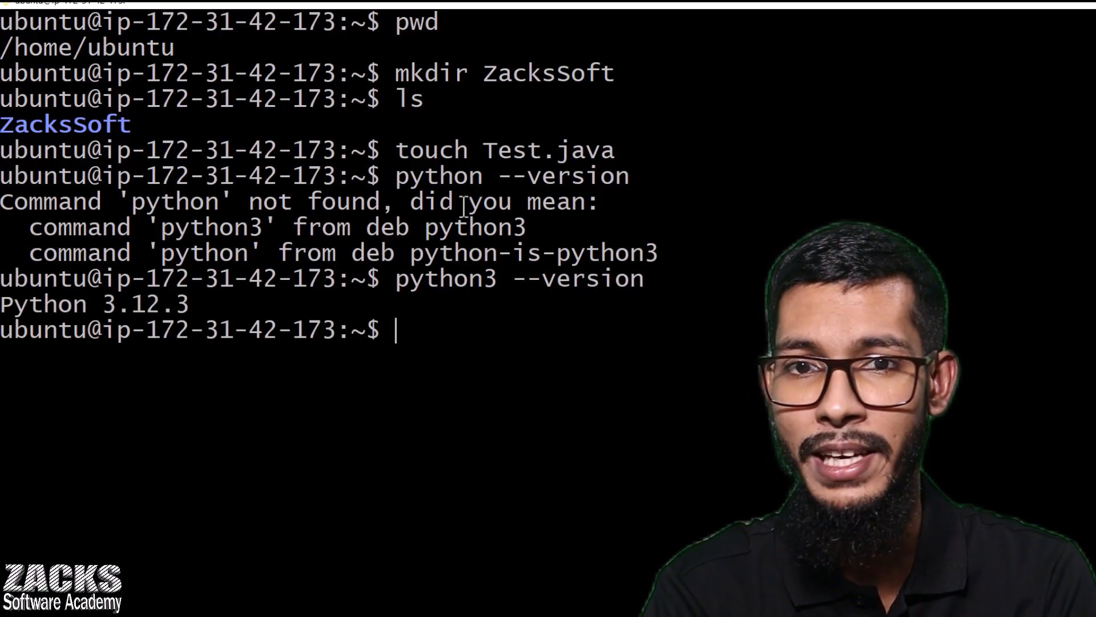
Step: In the python3 interpreter, set x=2, print(x) to show 2, then exit()
text(python)
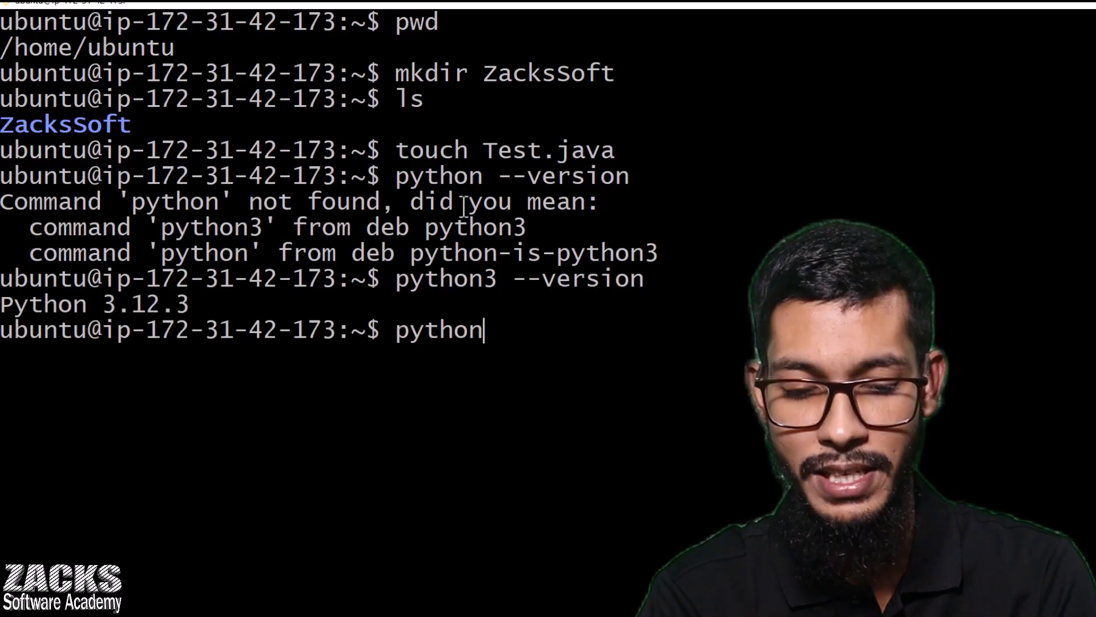
text(3)
key(Return)
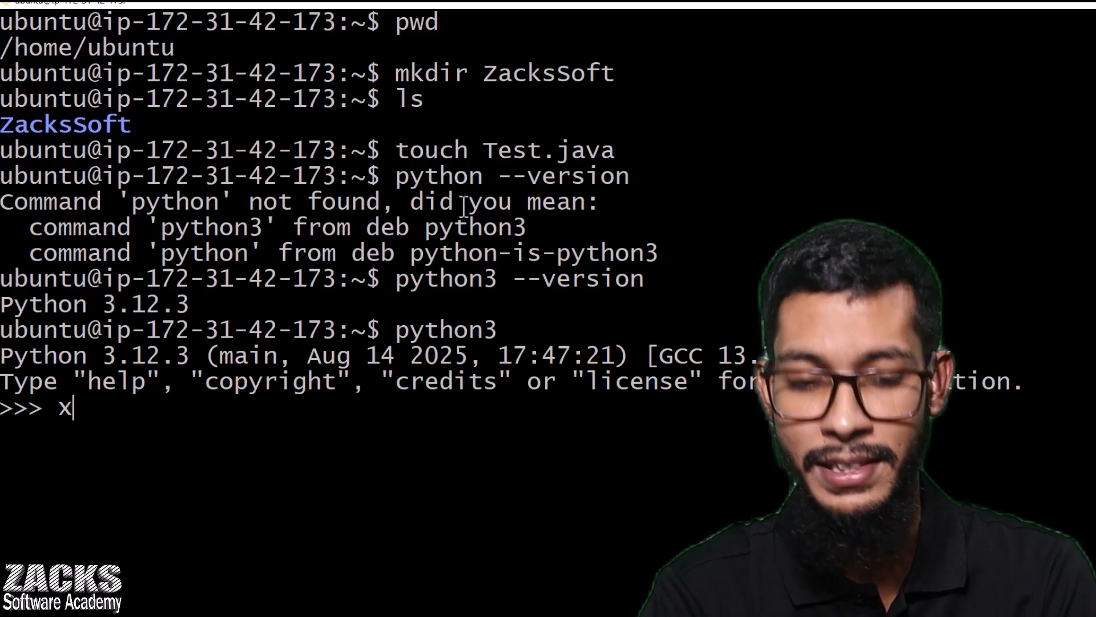
text(x=2)
key(Return)
text(print)
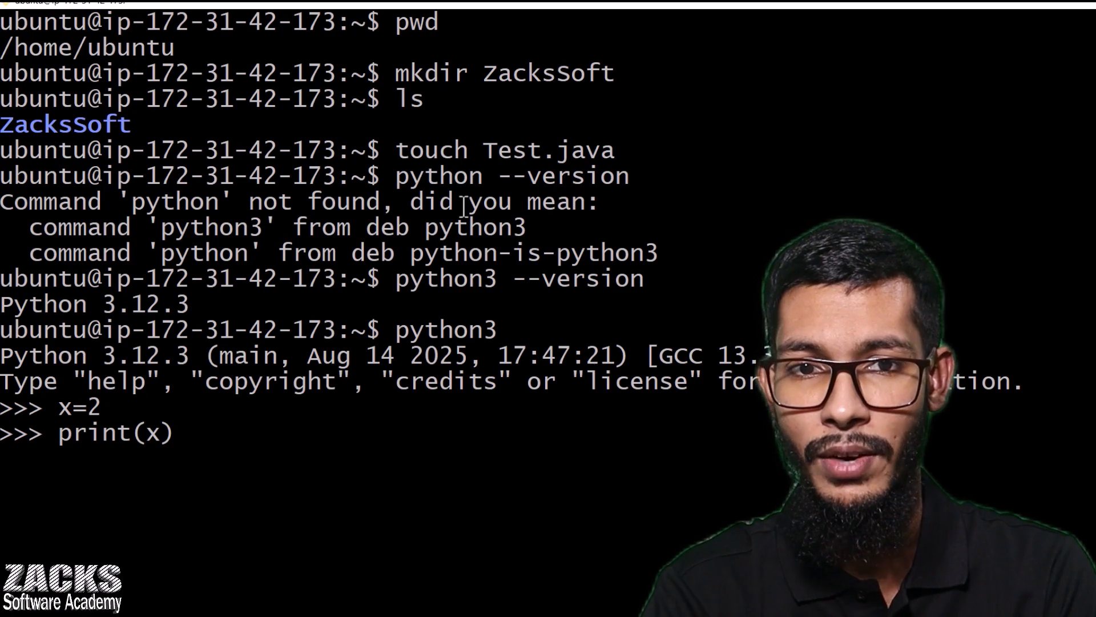
text((x))
key(Return)
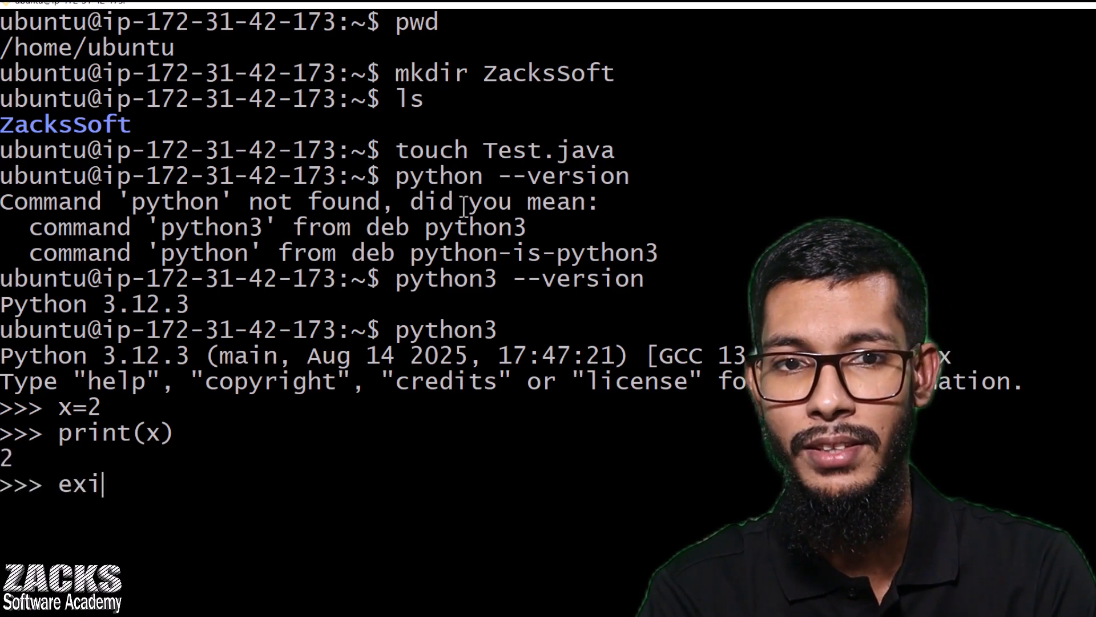
text(exit())
key(Return)
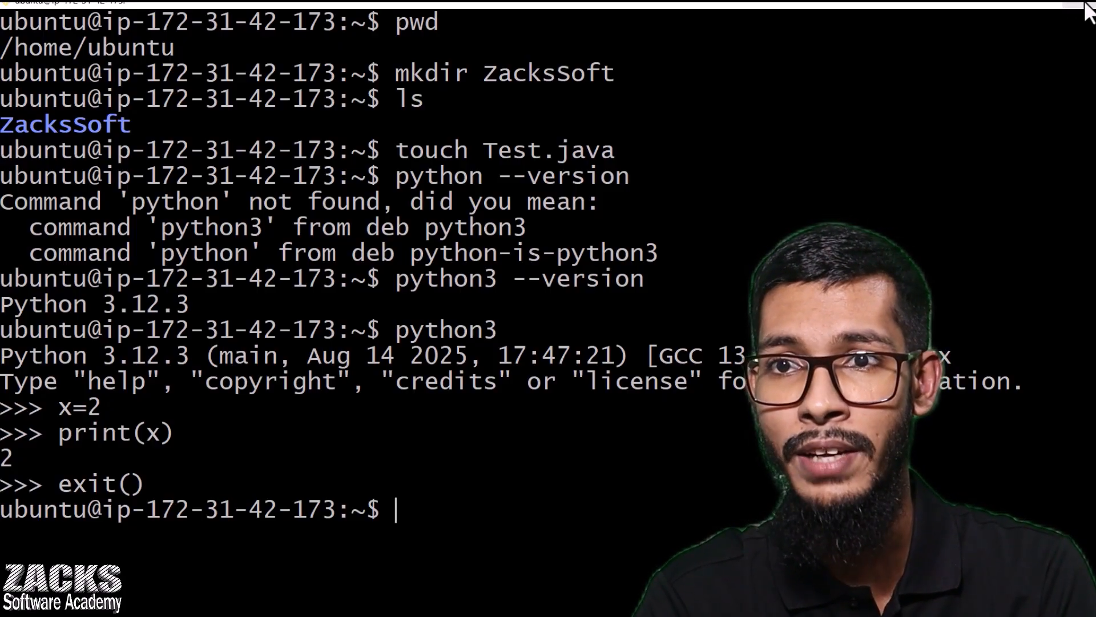
Step: Return from the terminal to the EC2 Instances list and choose Terminate (delete) instance for ZacksServer
click(1083, 3)
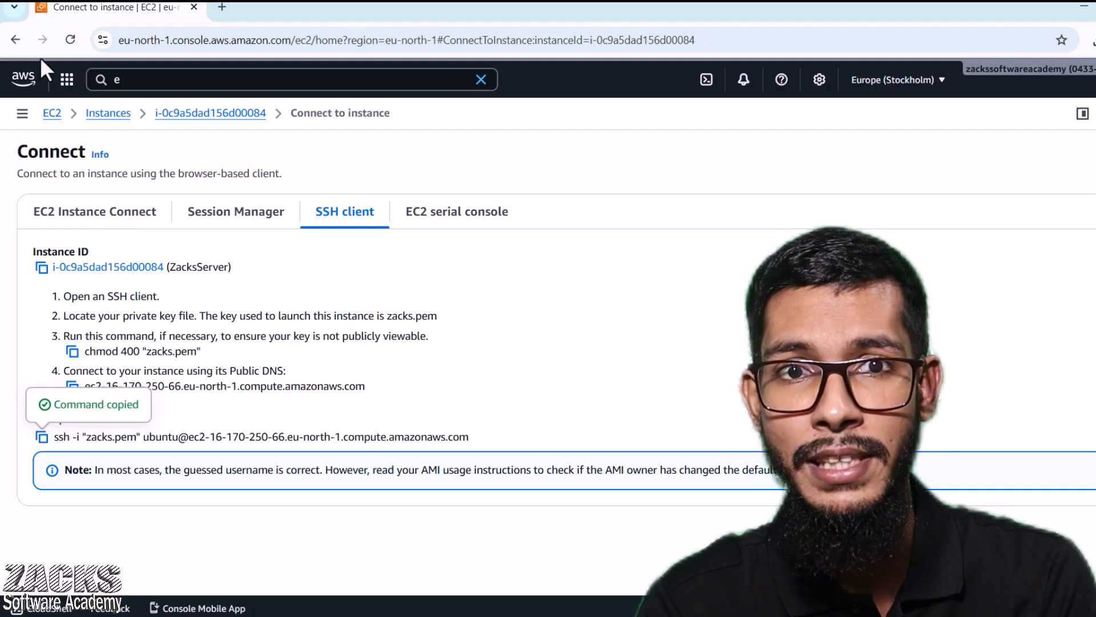
click(13, 41)
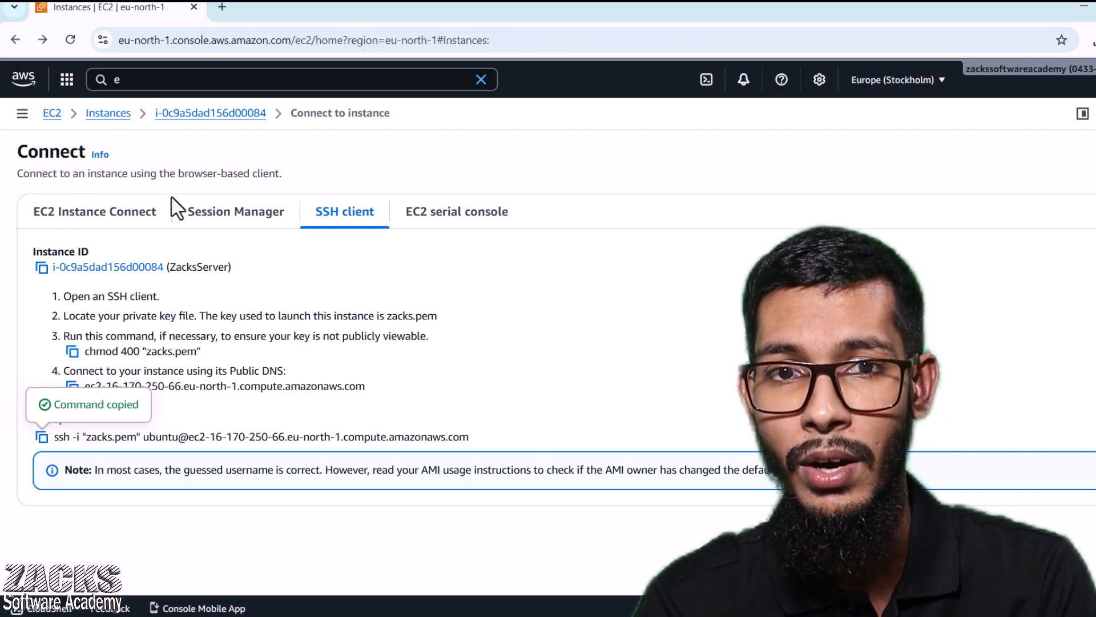
click(15, 41)
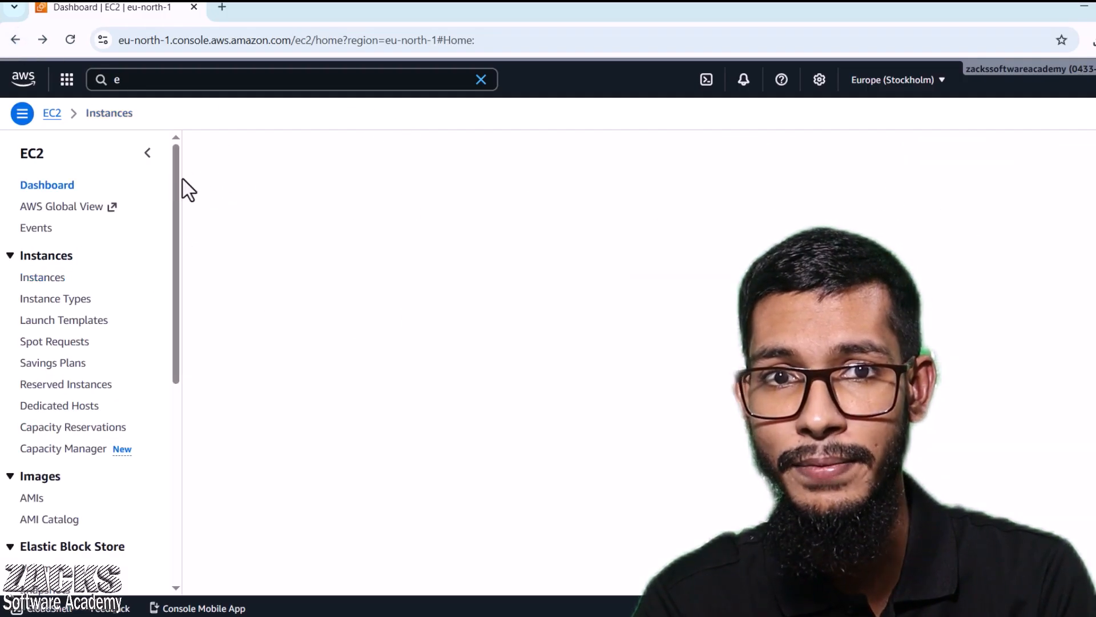
click(51, 278)
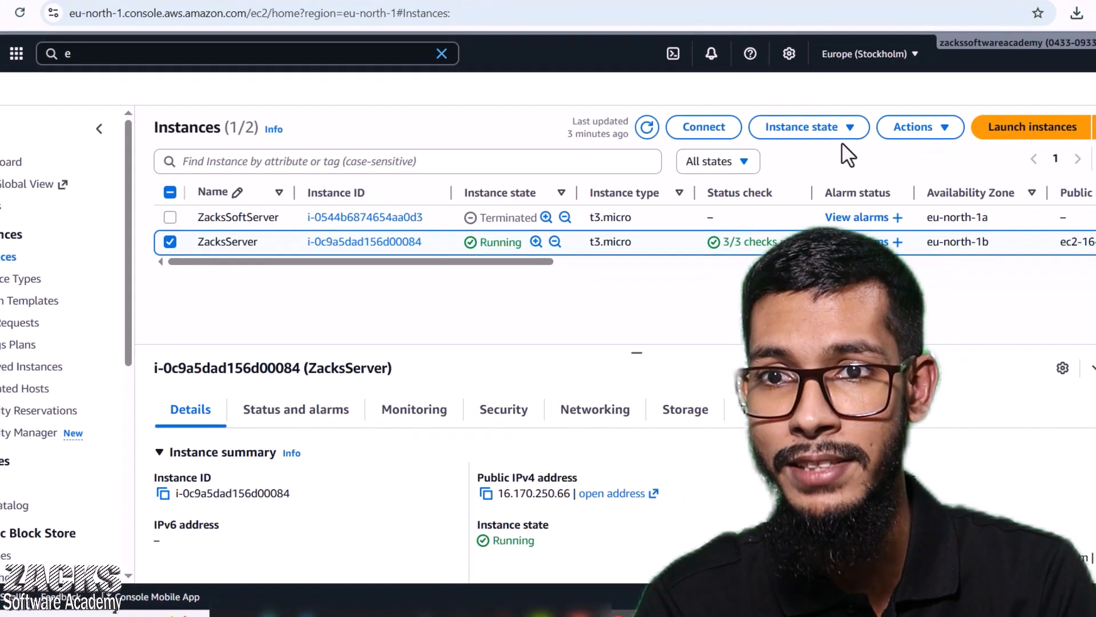
click(805, 113)
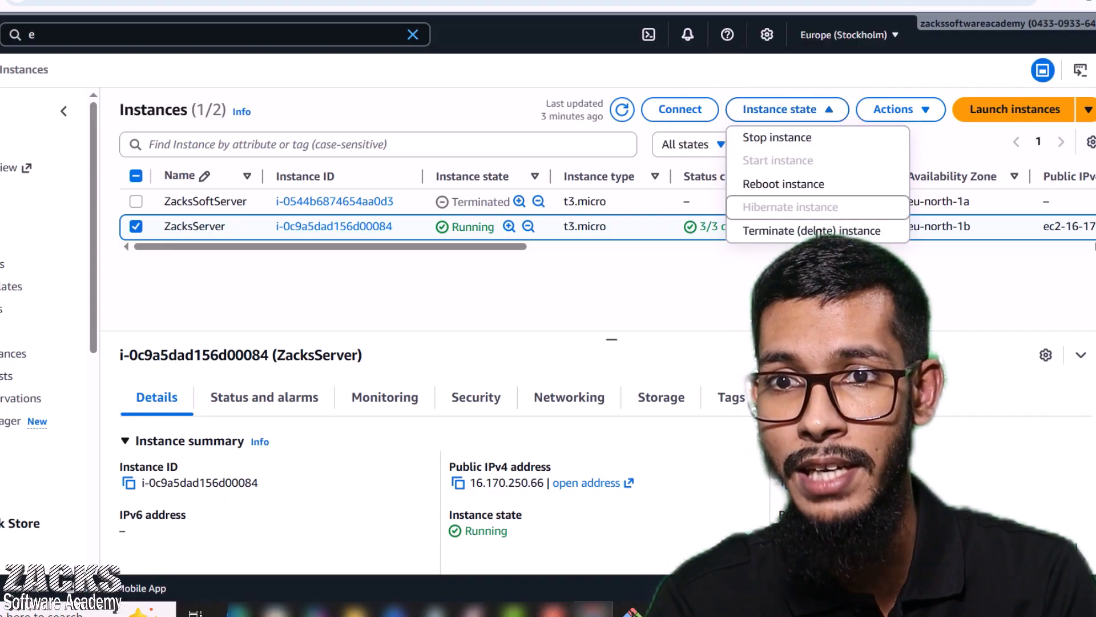
click(813, 230)
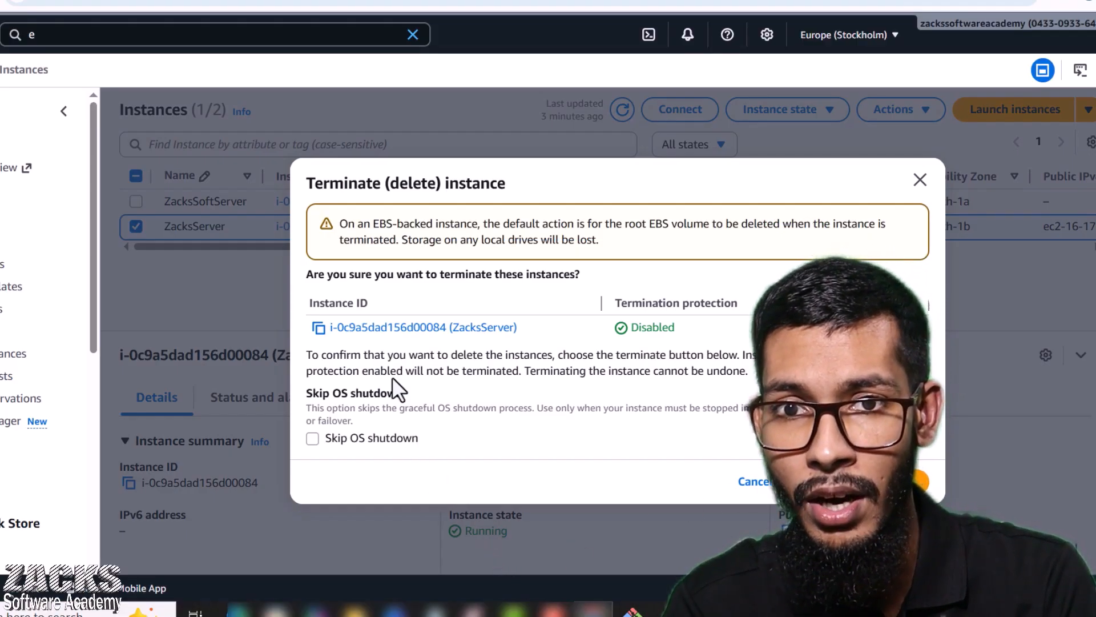